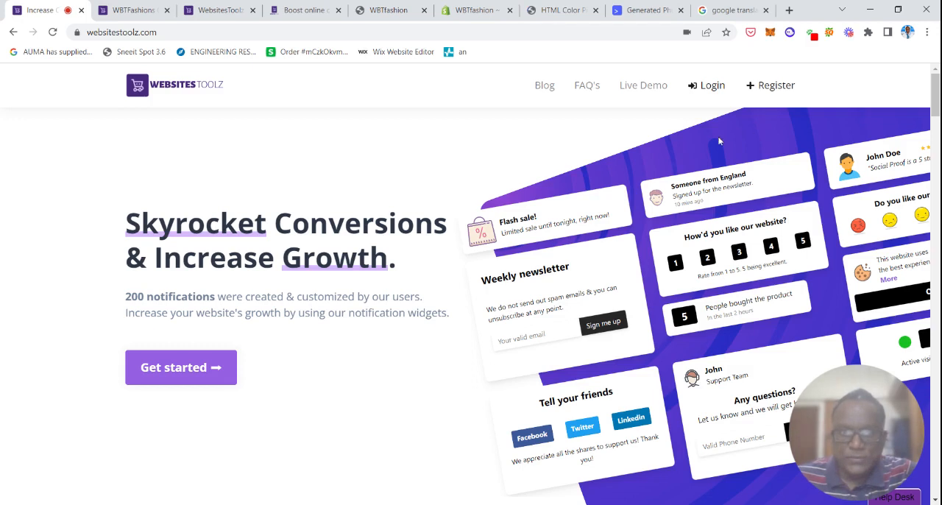
Switch to the already open WBTFashions campaign page and view its notifications.
left_click(133, 12)
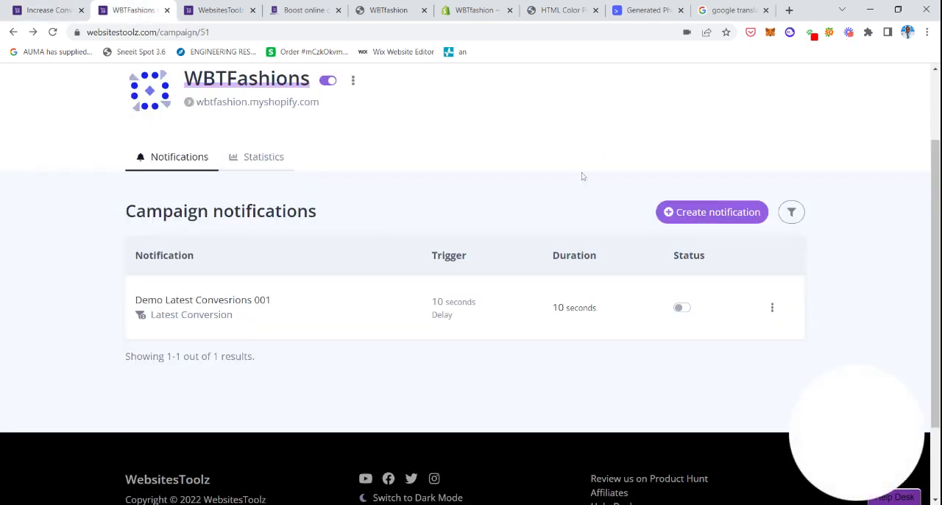
scroll(471, 294, "up", 2)
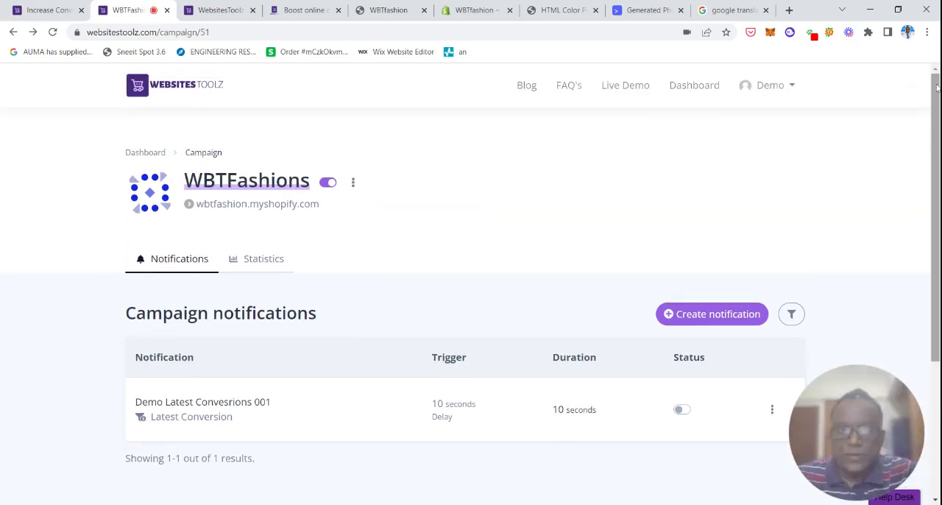
left_click_drag(937, 88, 938, 120)
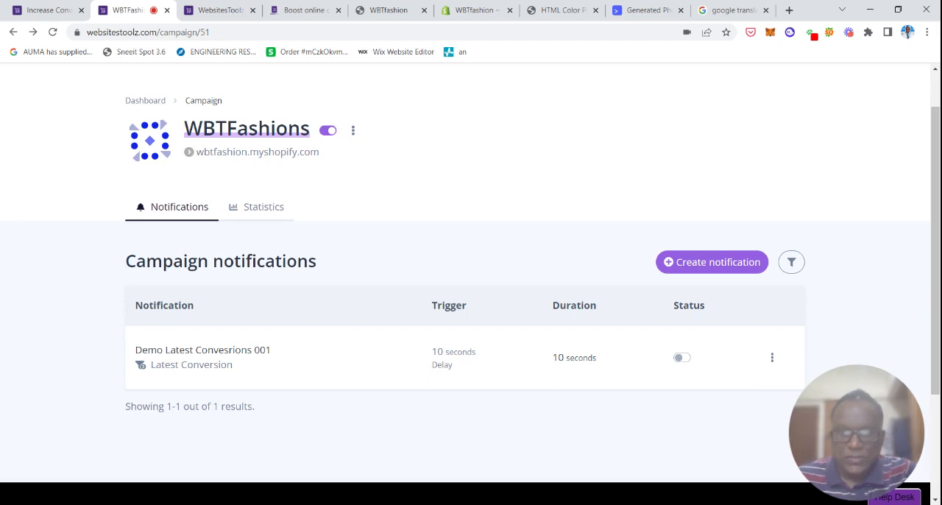
Go to the dashboard and open the WBTFashions campaign from the campaigns list.
left_click(140, 103)
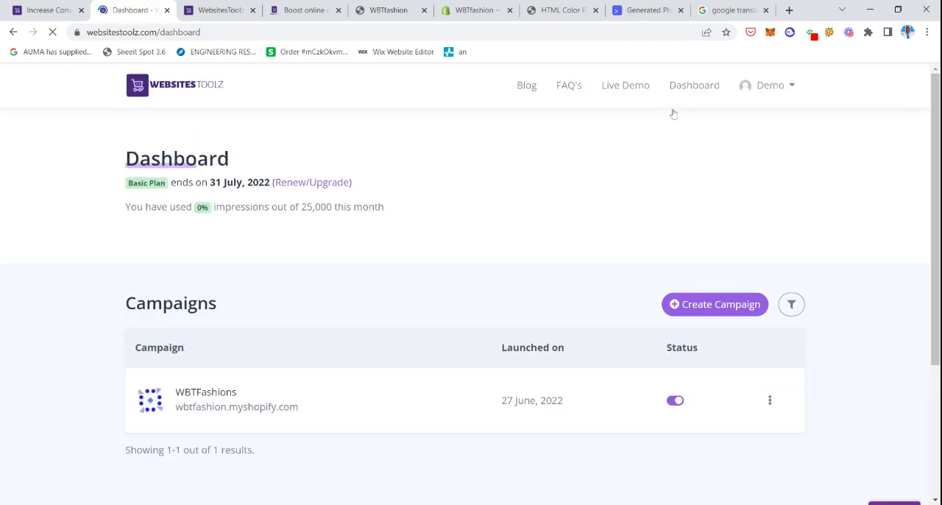
left_click_drag(934, 120, 932, 143)
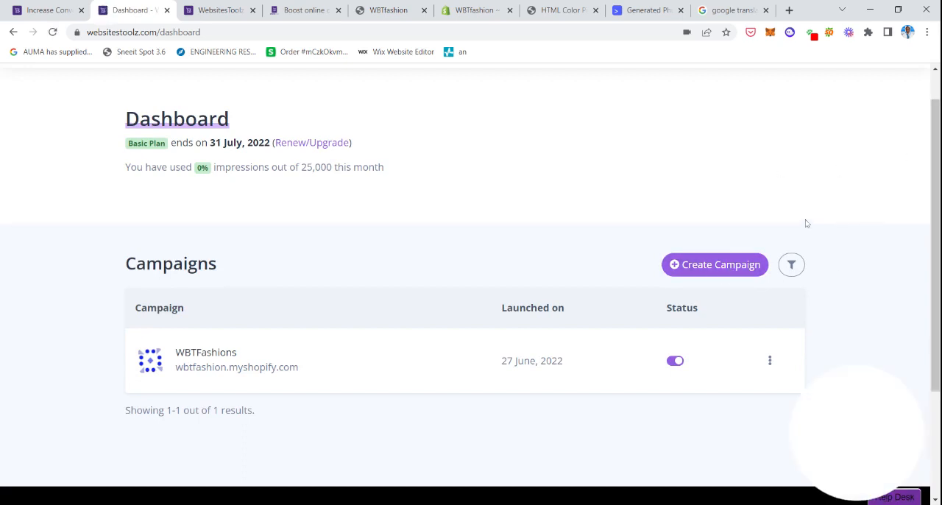
left_click(259, 373)
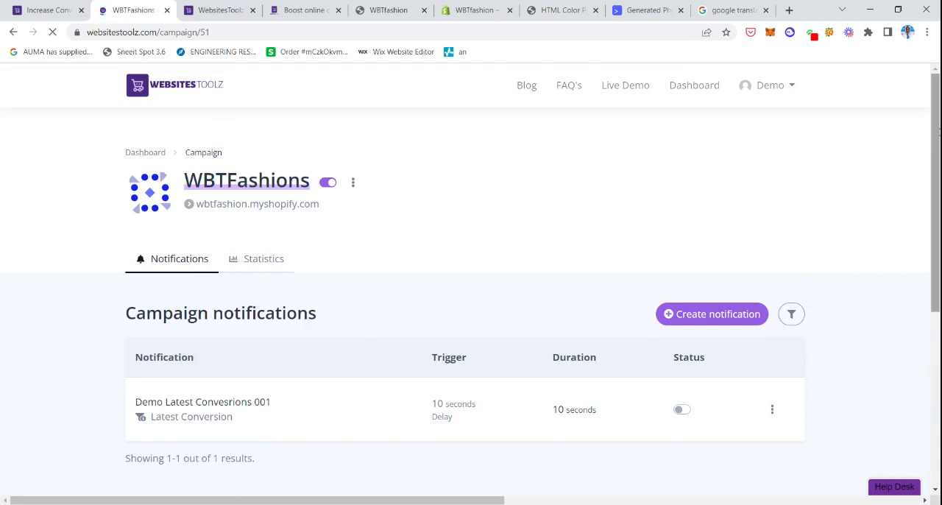
scroll(470, 294, "down", 1)
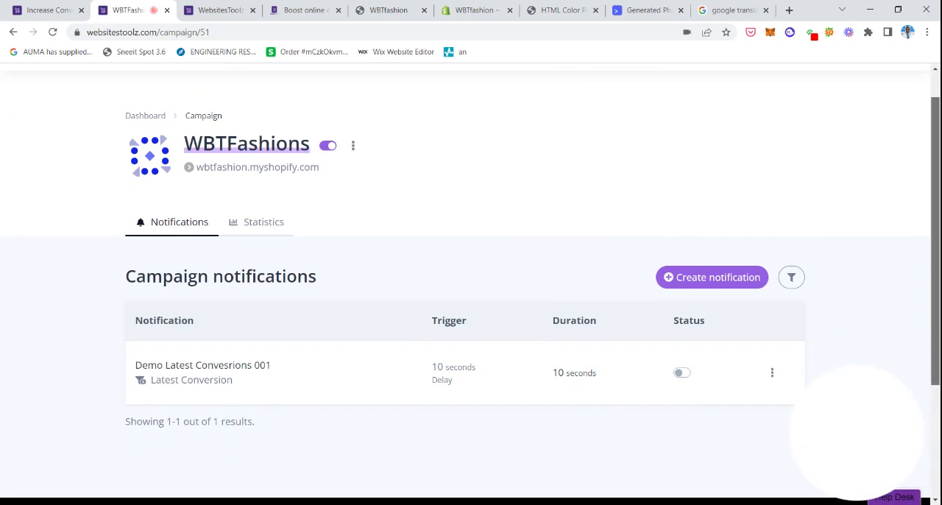
left_click_drag(935, 241, 935, 252)
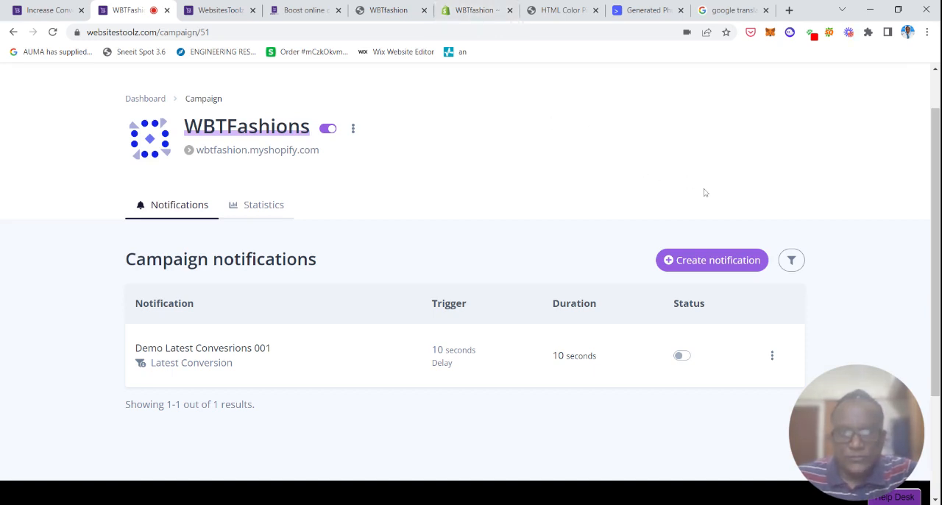
Create a new notification of the Latest Conversion type in the WBTFashions campaign.
left_click(726, 265)
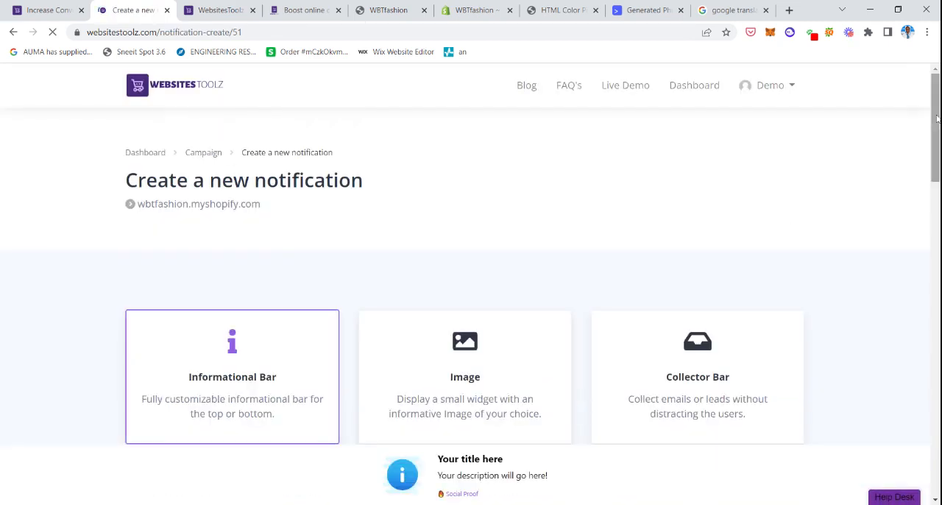
left_click_drag(938, 118, 929, 376)
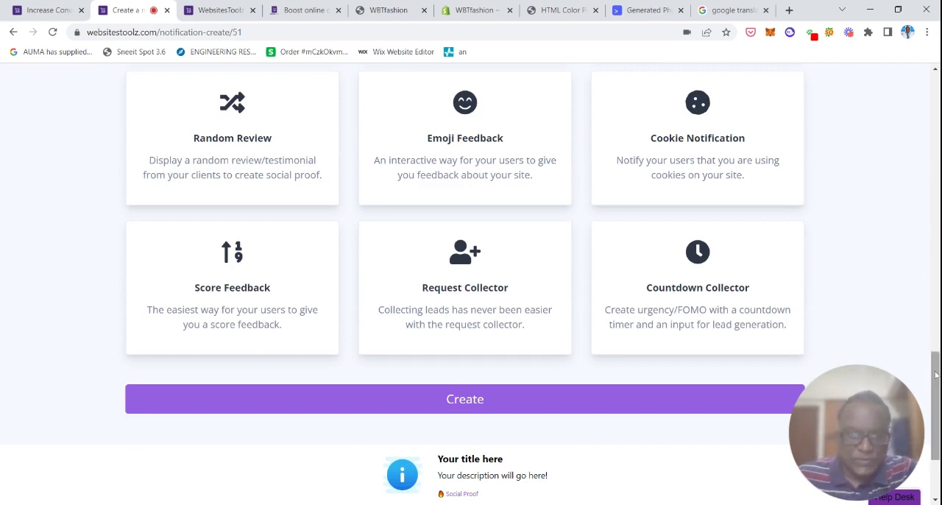
left_click_drag(935, 375, 936, 296)
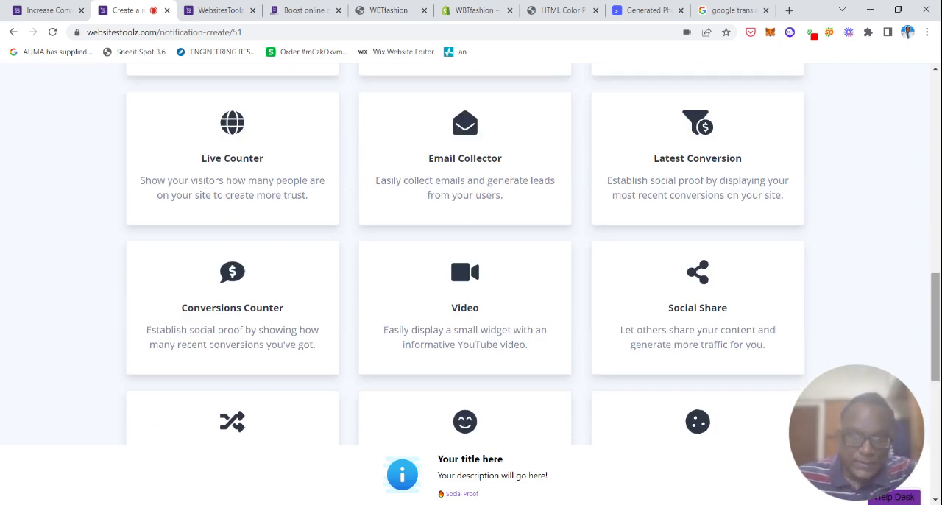
left_click(736, 153)
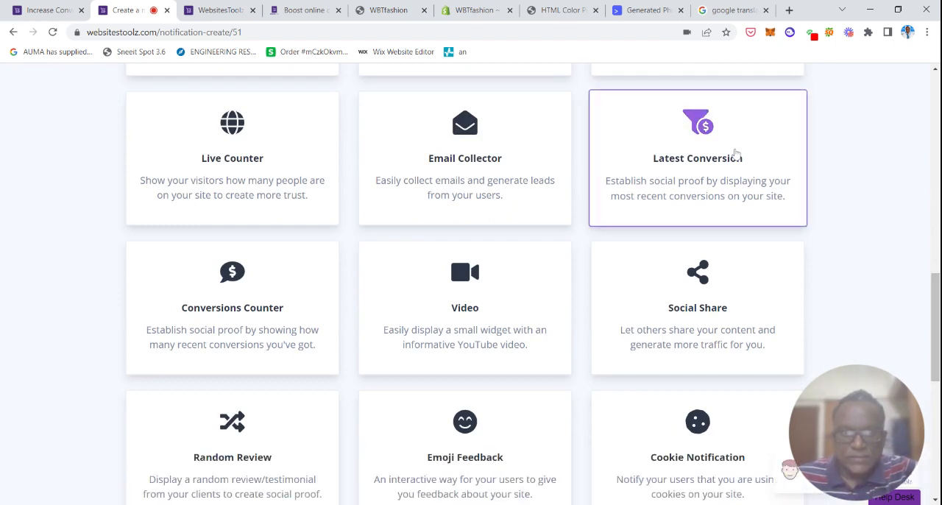
scroll(735, 153, "down", 5)
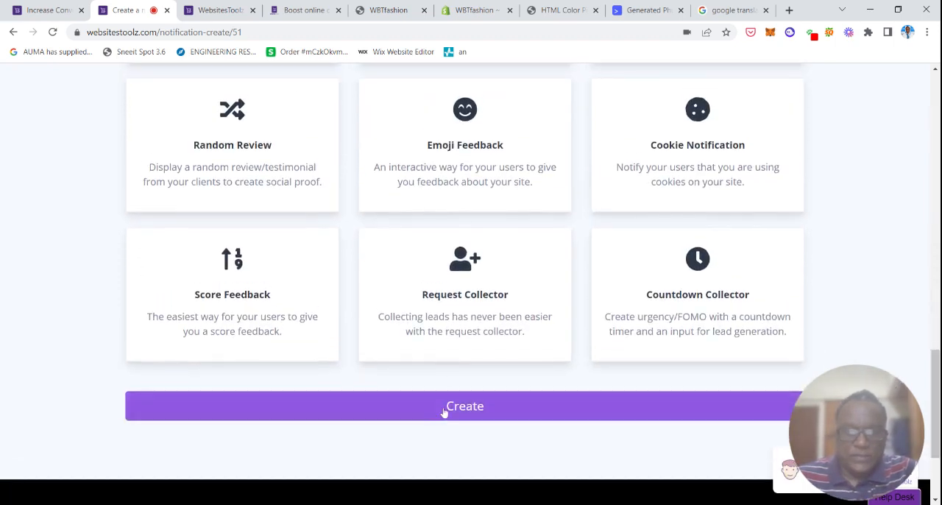
left_click(445, 413)
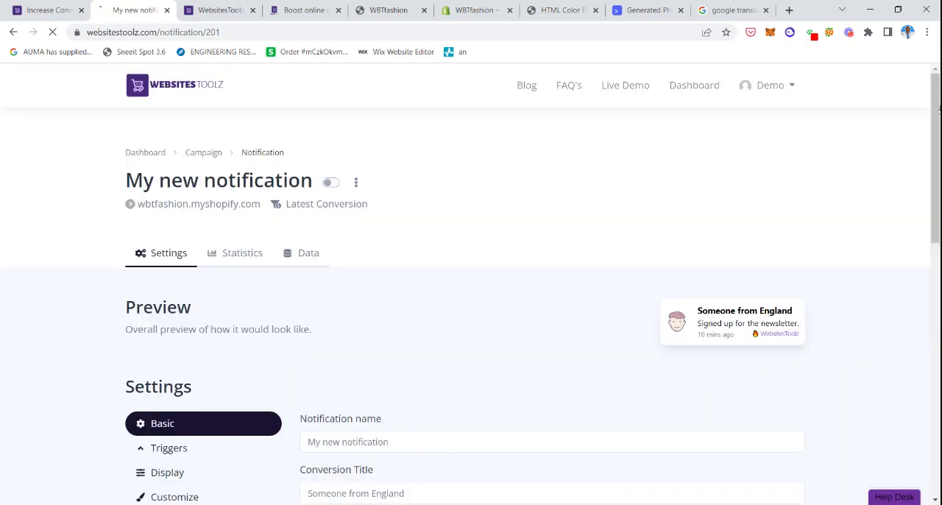
Set the notification name to "Demo Conversions 001" in the basic settings.
scroll(759, 193, "down", 2)
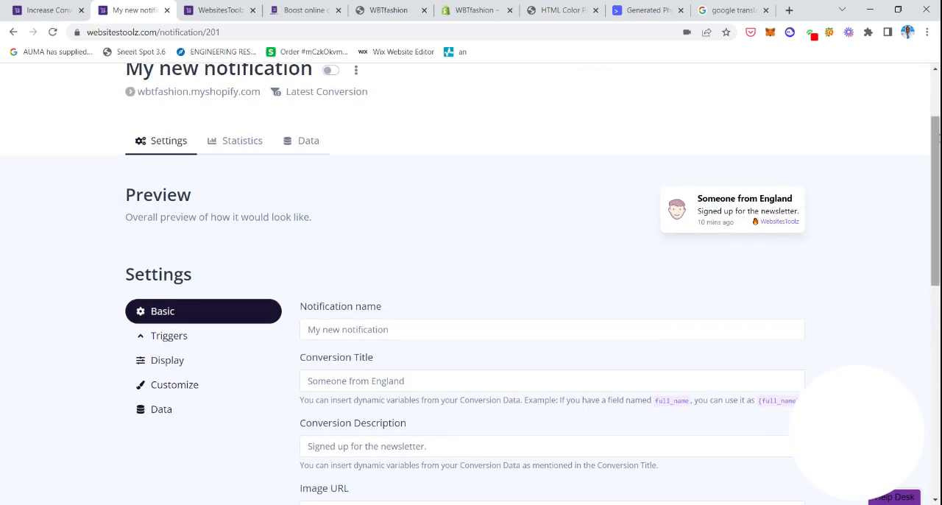
scroll(857, 435, "down", 1)
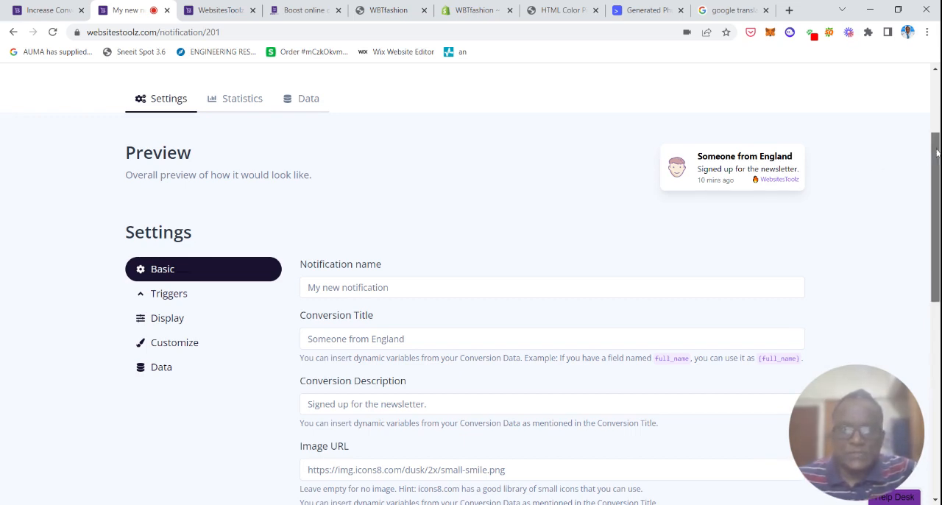
left_click_drag(933, 158, 933, 170)
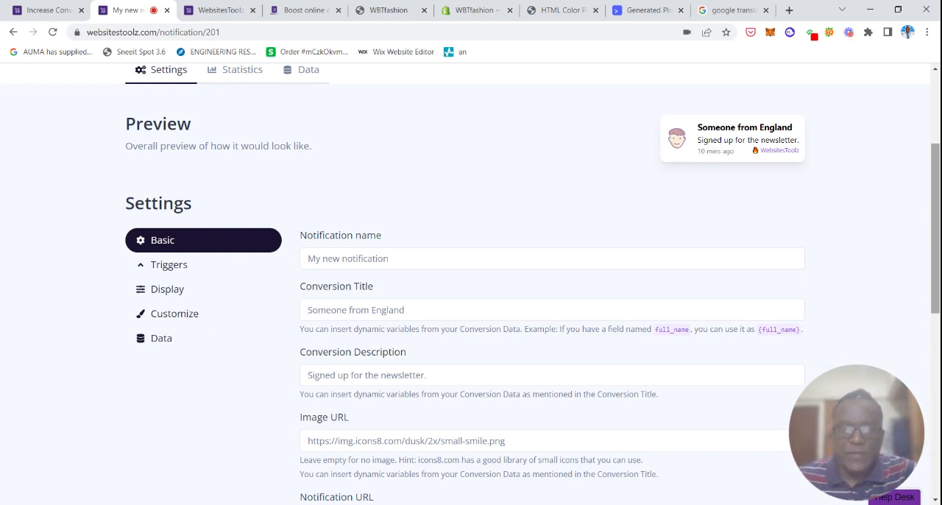
left_click_drag(936, 165, 938, 170)
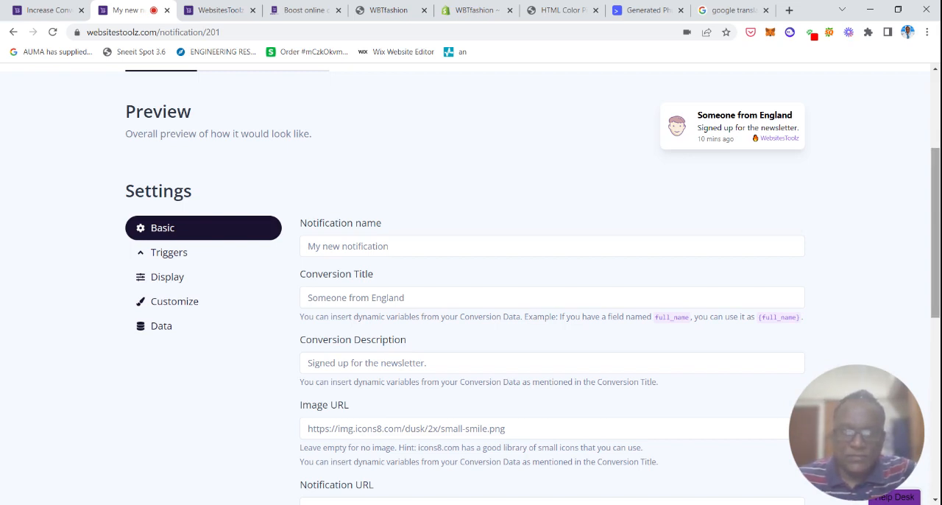
left_click(447, 243)
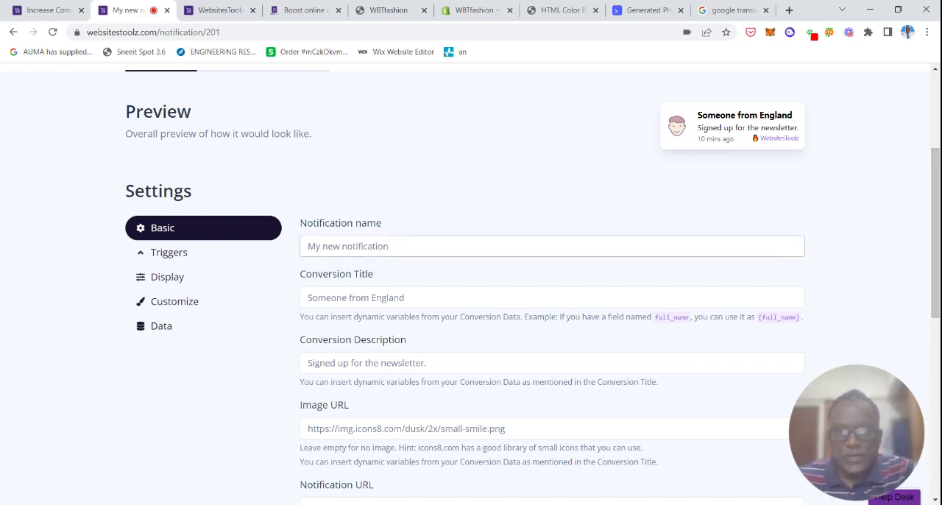
left_click(447, 244)
key("BackSpace")
key("BackSpace")
key("BackSpace")
key("BackSpace")
key("BackSpace")
key("BackSpace")
key("BackSpace")
key("BackSpace")
key("BackSpace")
key("BackSpace")
key("BackSpace")
key("BackSpace")
key("BackSpace")
key("BackSpace")
key("BackSpace")
key("BackSpace")
key("BackSpace")
key("BackSpace")
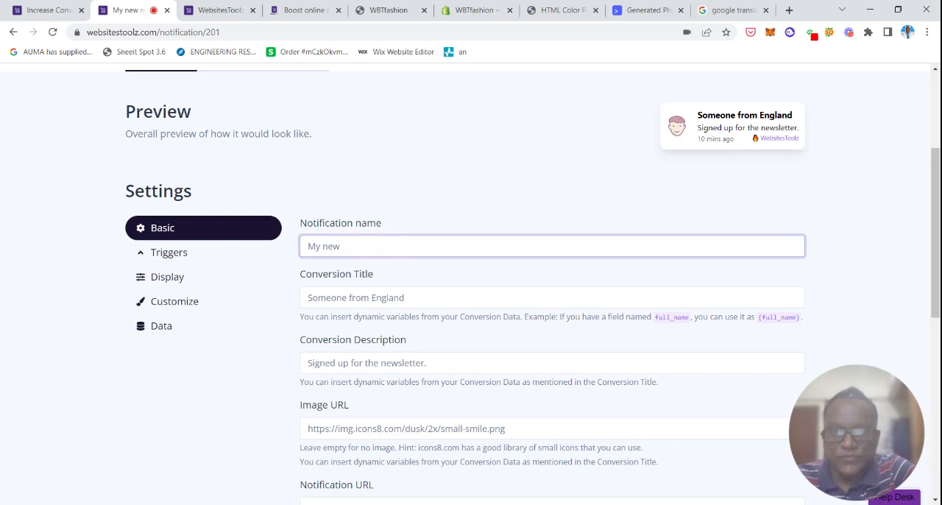
type("De")
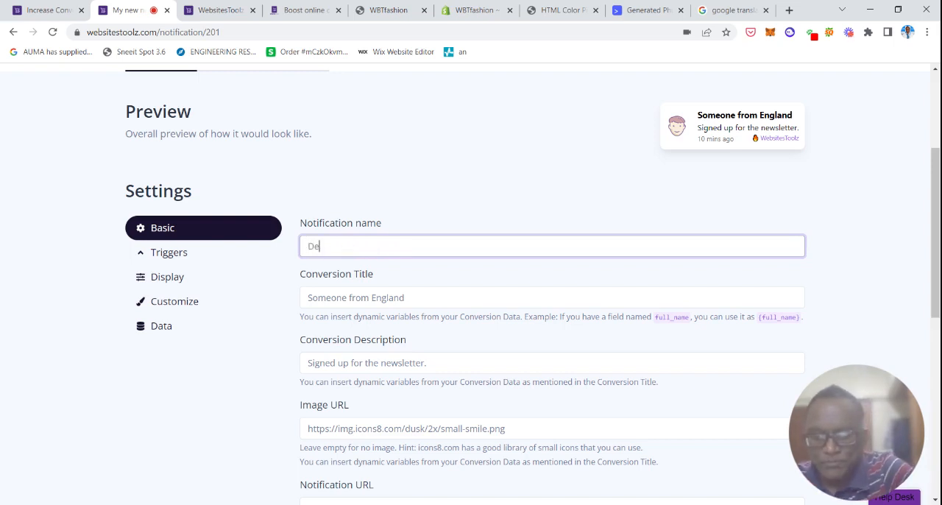
type("mo")
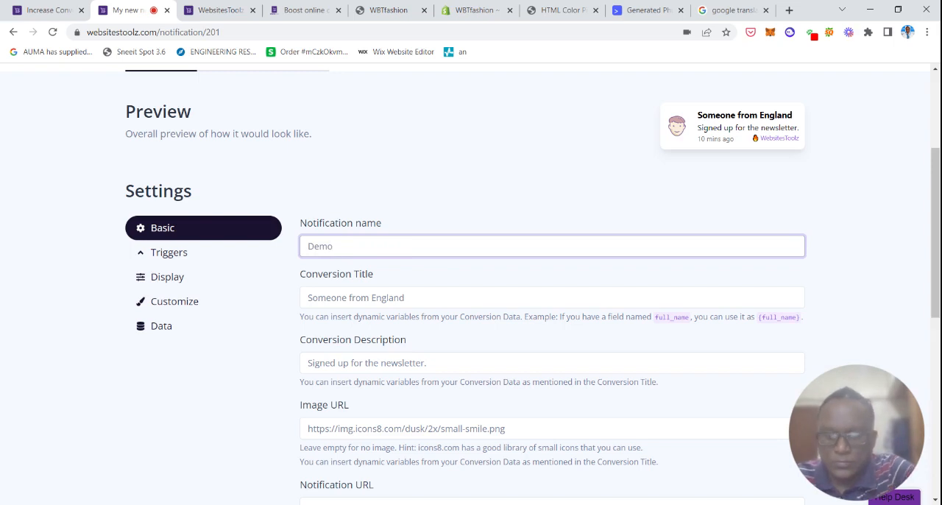
type("nversions")
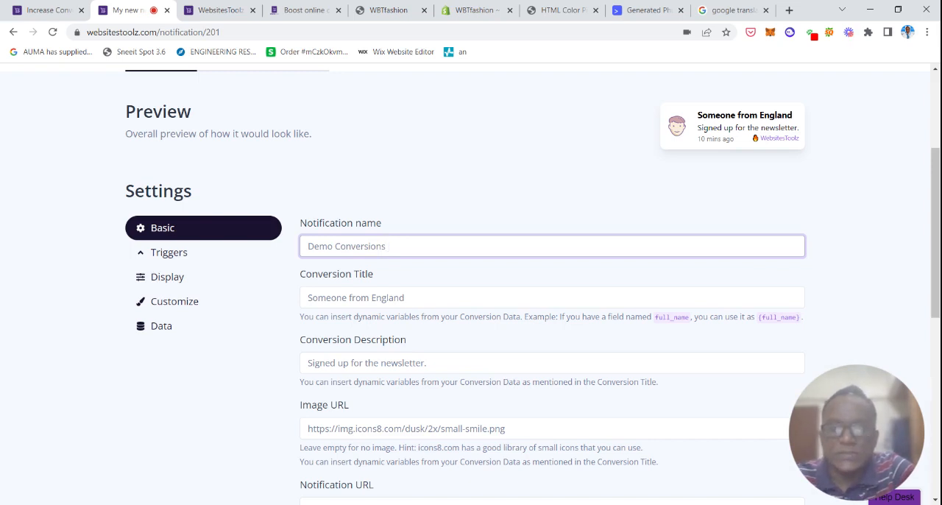
type(" 001")
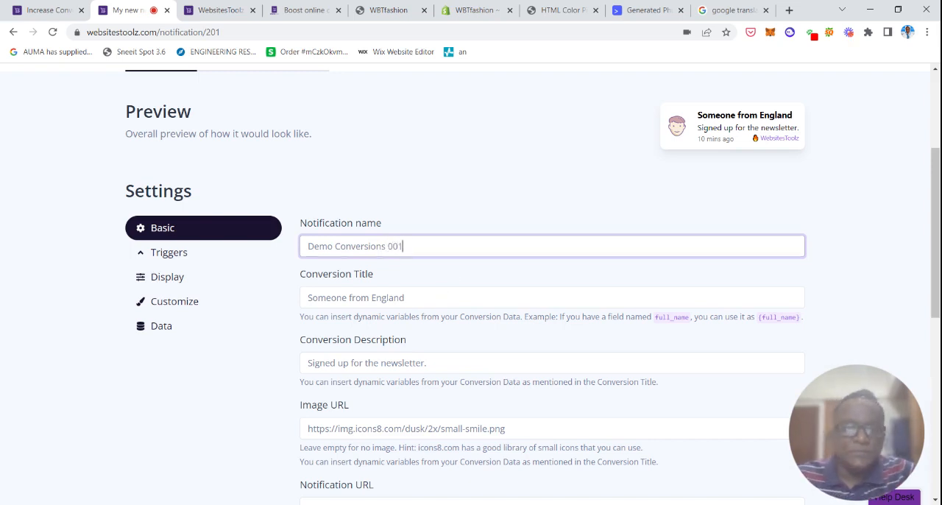
Replace the Conversion Title with a customer's first name followed by "from Dallas, TX".
left_click(406, 297)
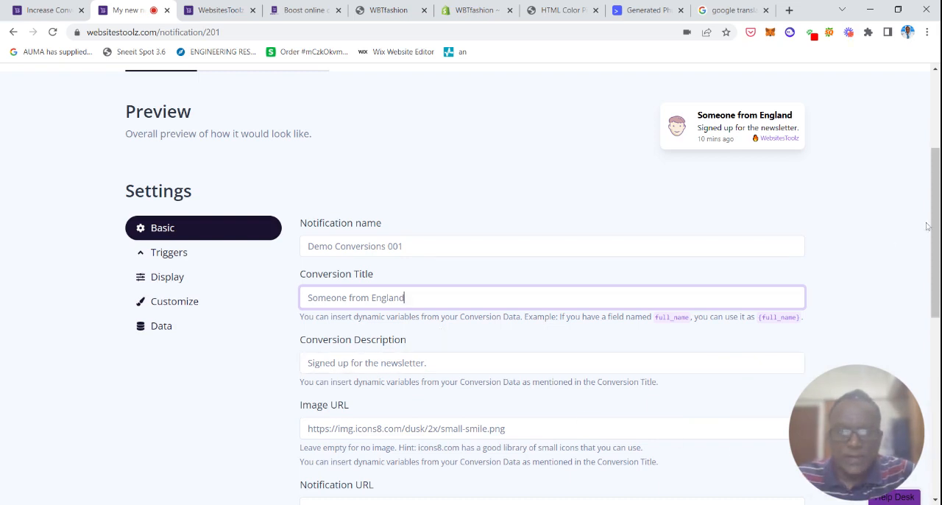
left_click_drag(936, 212, 935, 222)
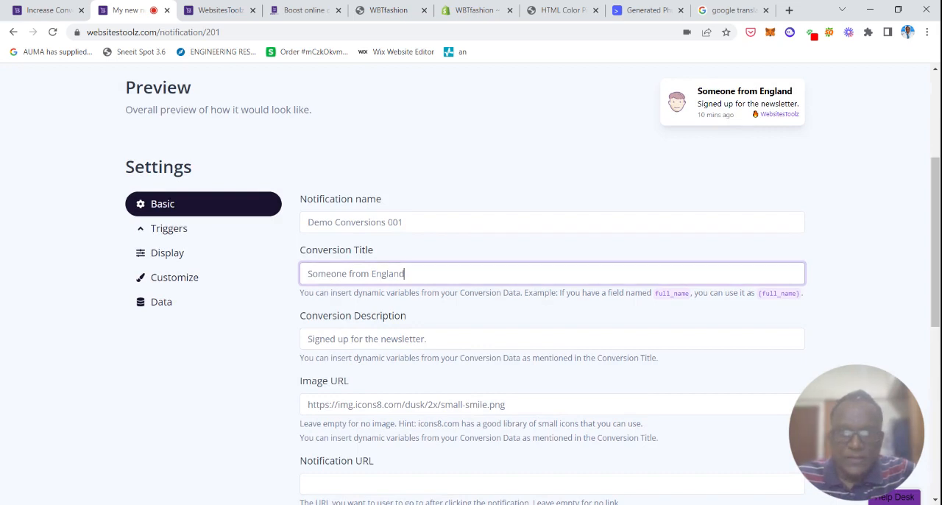
key("BackSpace")
key("BackSpace")
key("BackSpace")
key("BackSpace")
key("BackSpace")
key("BackSpace")
key("BackSpace")
key("BackSpace")
key("BackSpace")
key("BackSpace")
key("BackSpace")
key("BackSpace")
key("BackSpace")
key("BackSpace")
key("BackSpace")
key("BackSpace")
key("BackSpace")
key("BackSpace")
key("BackSpace")
key("BackSpace")
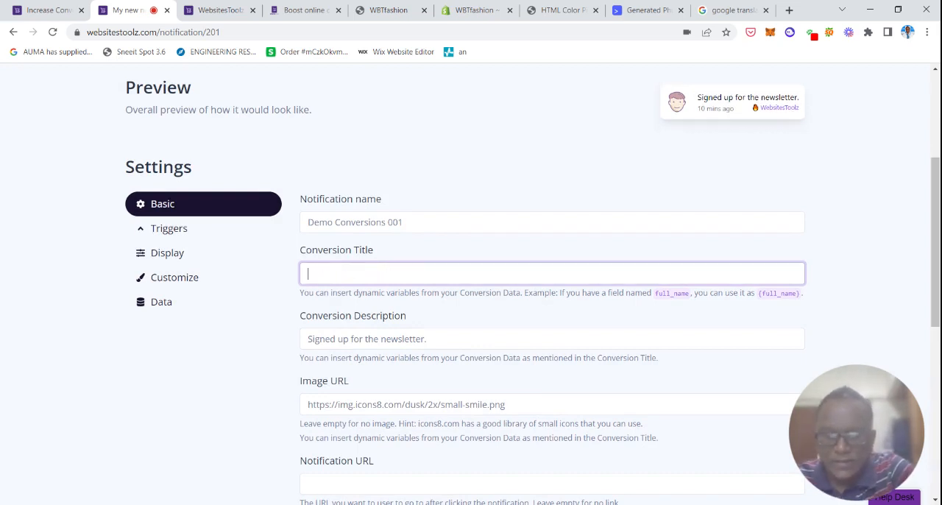
type("Janic")
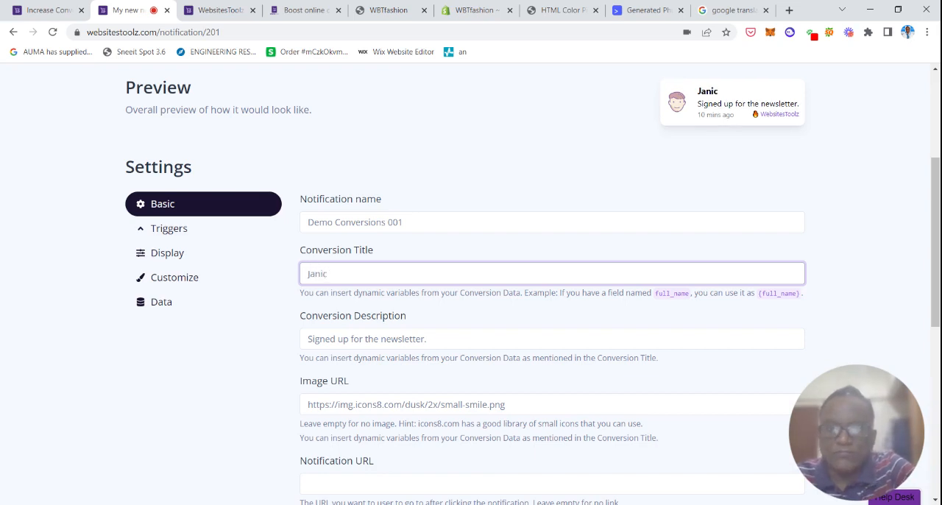
type("e from ")
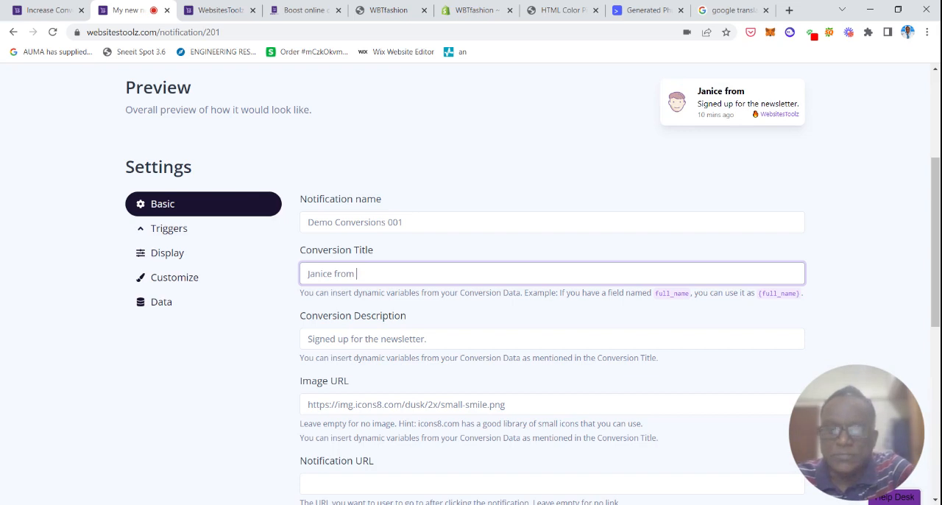
type("XDa")
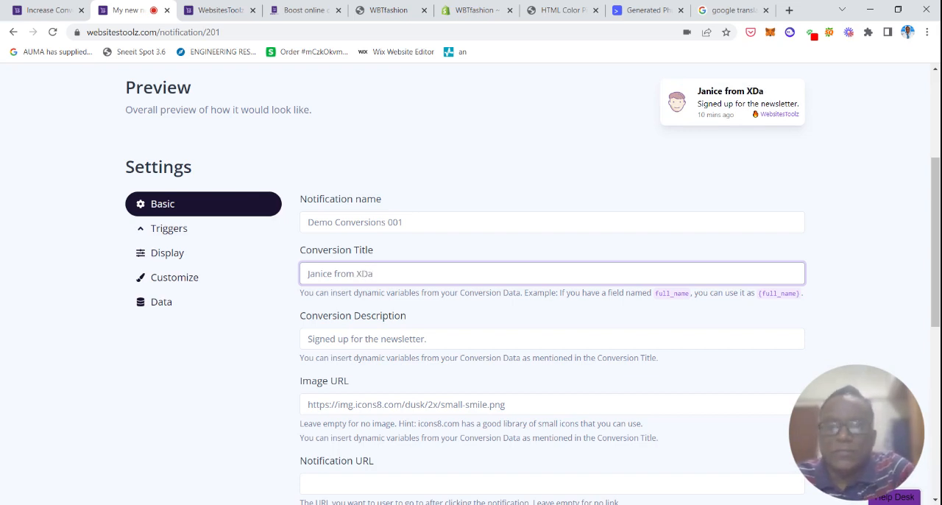
key("BackSpace")
key("BackSpace")
key("BackSpace")
type("Dal")
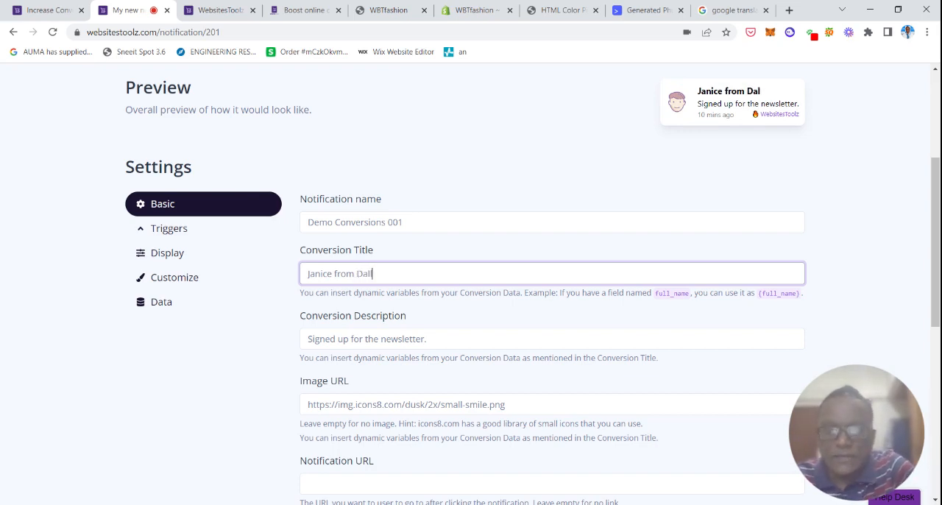
type("las, ")
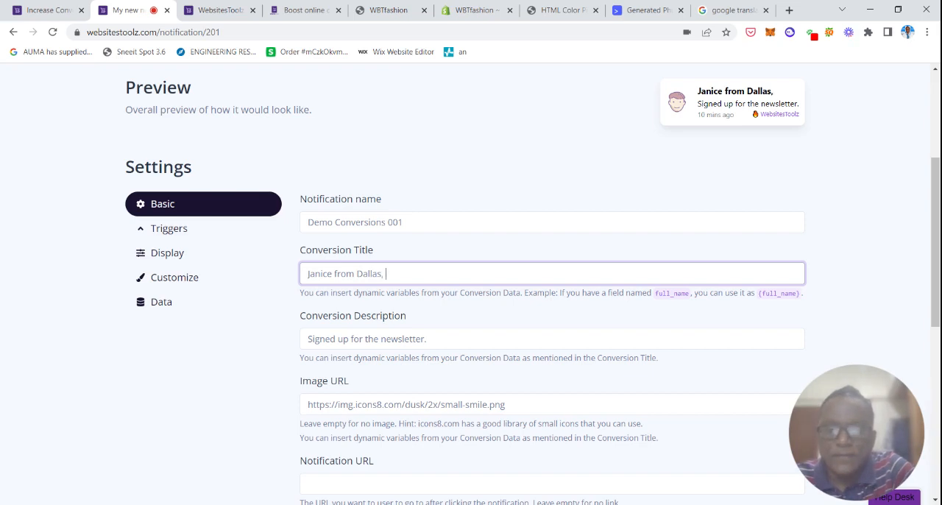
type("TX")
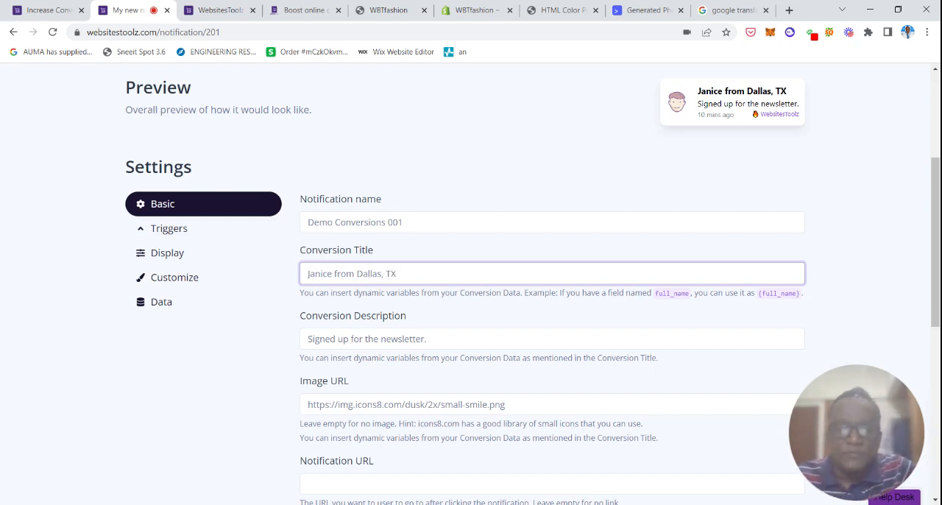
Replace the Conversion Description with "just bought a Superdry Denim at 50% OFF".
left_click(427, 339)
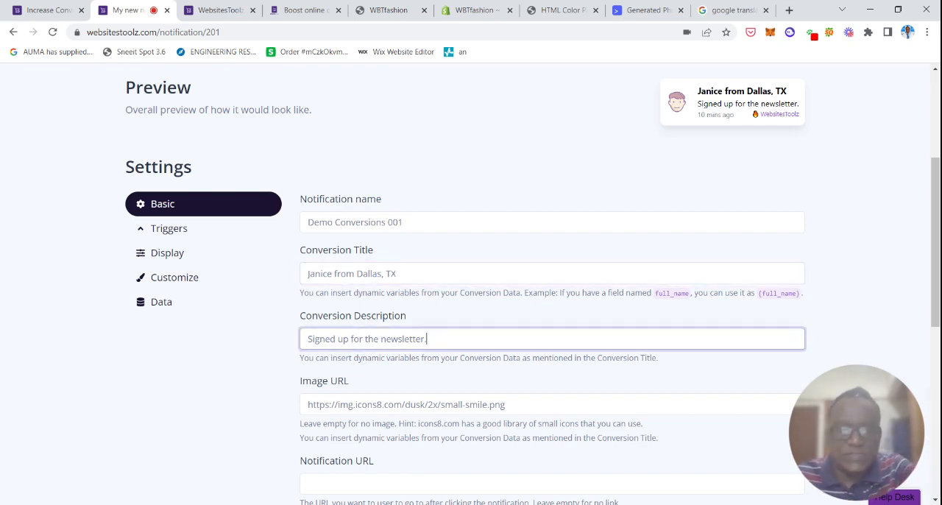
key("BackSpace")
key("BackSpace")
key("BackSpace")
key("BackSpace")
key("BackSpace")
key("BackSpace")
key("BackSpace")
key("BackSpace")
key("BackSpace")
key("BackSpace")
key("BackSpace")
key("BackSpace")
key("BackSpace")
key("BackSpace")
key("BackSpace")
key("BackSpace")
key("BackSpace")
key("BackSpace")
key("BackSpace")
key("BackSpace")
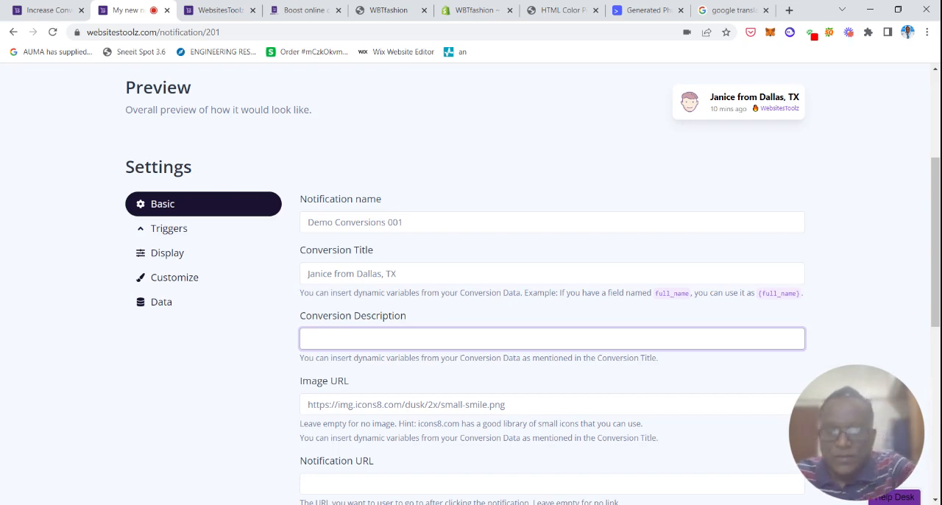
type("just")
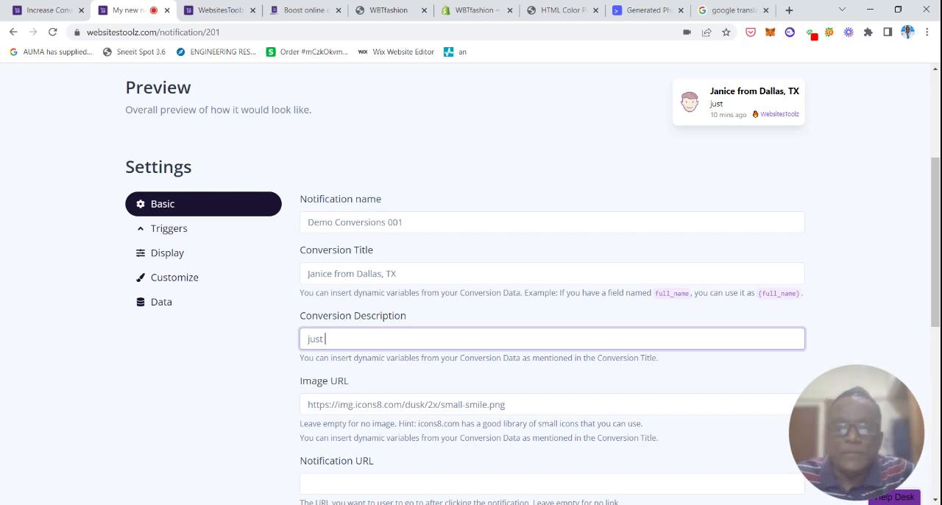
key("Down")
key("Return")
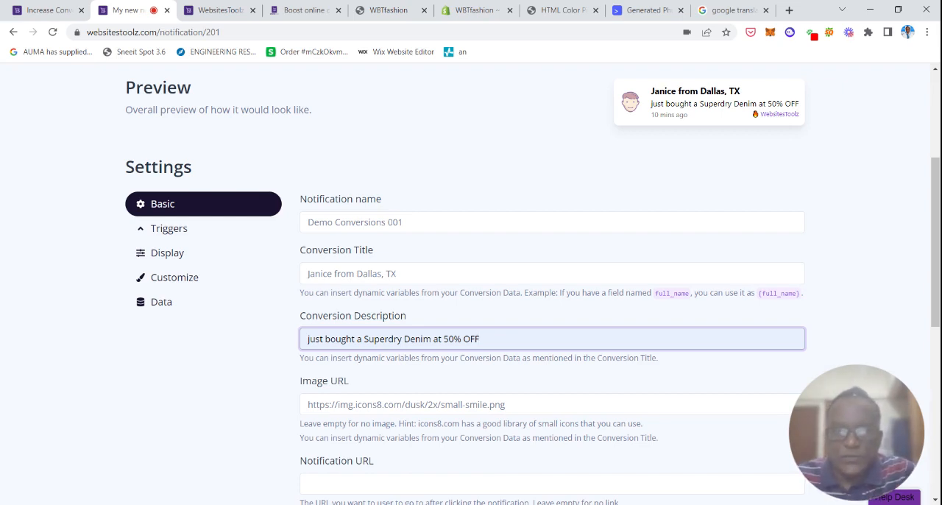
Switch to Generated Photos and pick a neutral Asian young-adult female portrait from the Asian female faces for the notification image.
scroll(920, 280, "down", 1)
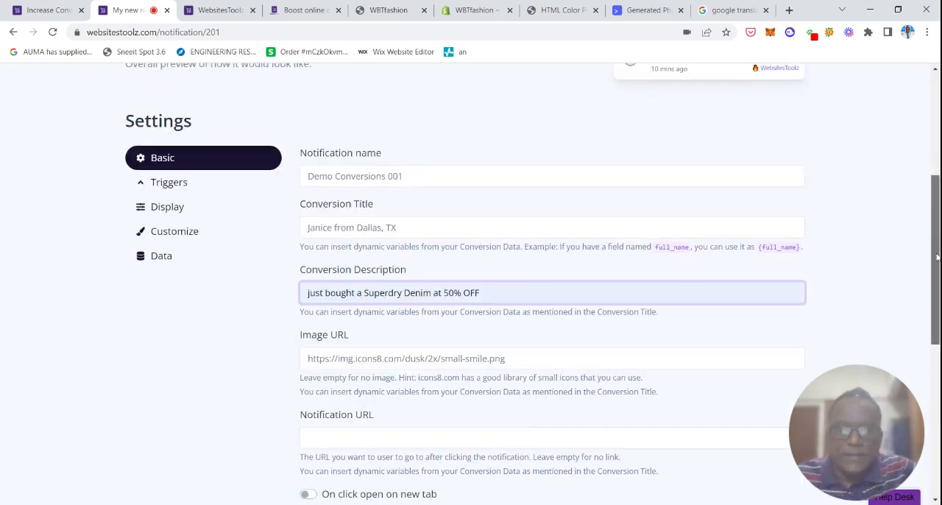
left_click(385, 354)
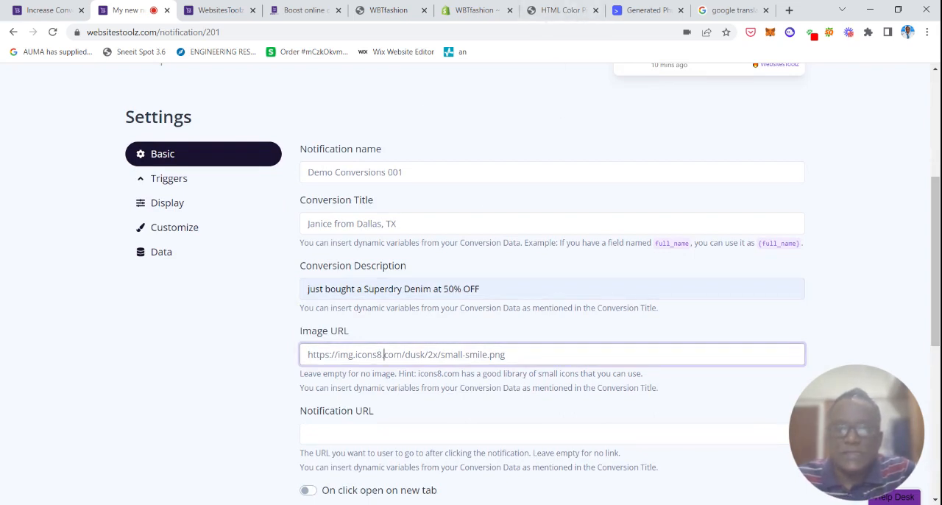
left_click(637, 9)
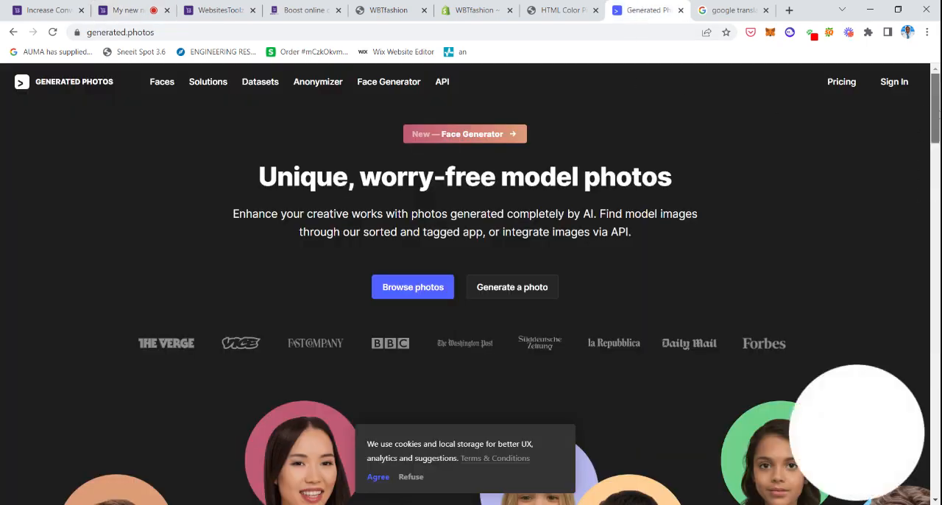
left_click_drag(935, 104, 935, 283)
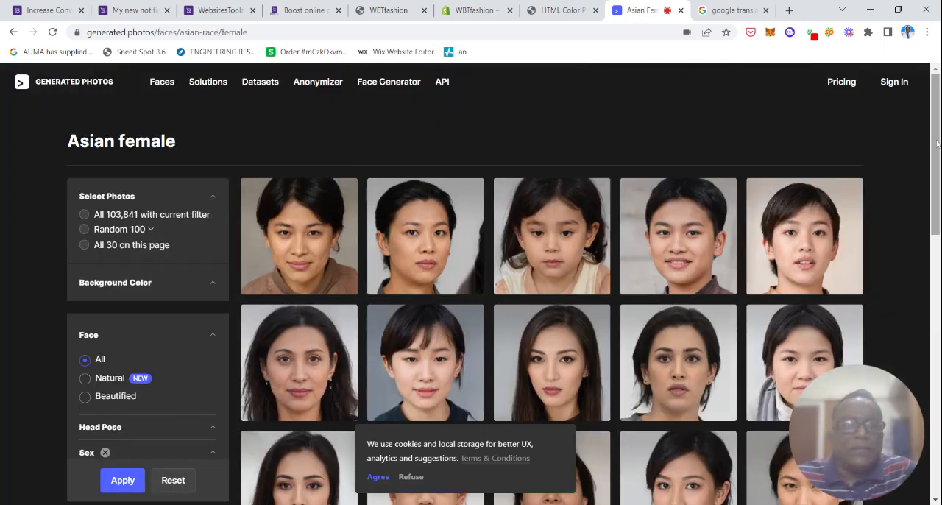
left_click_drag(937, 154, 936, 206)
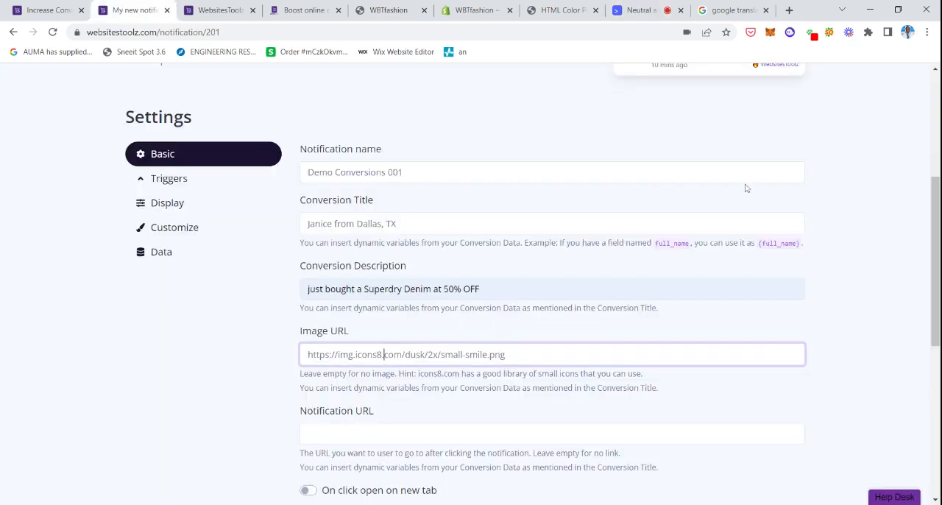
Try the portrait's copied 256:256 image address as the Image URL, save the notification and check the preview.
left_click(384, 354)
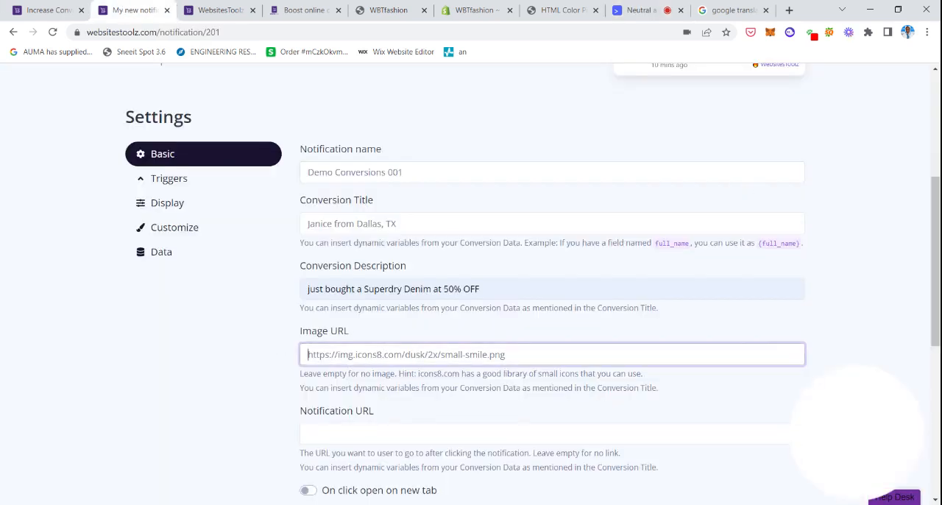
key("ctrl+a")
key("ctrl+v")
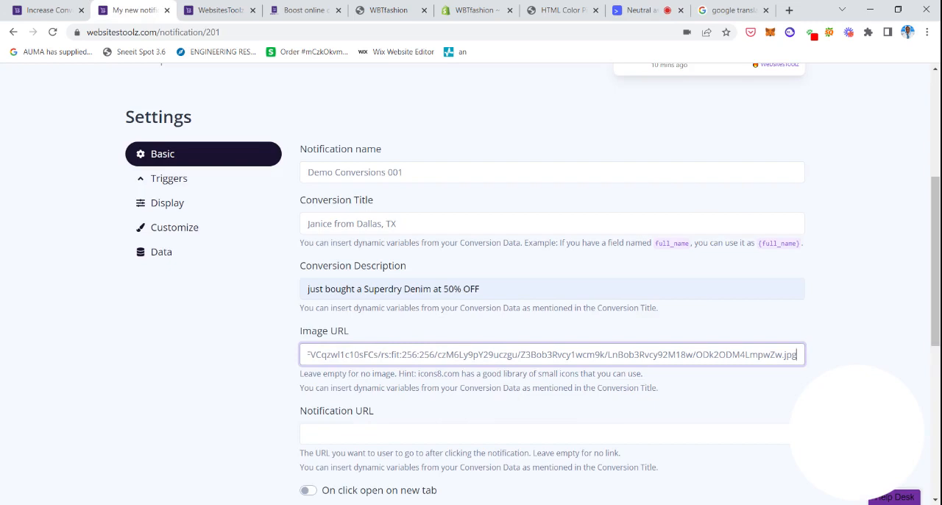
key("Return")
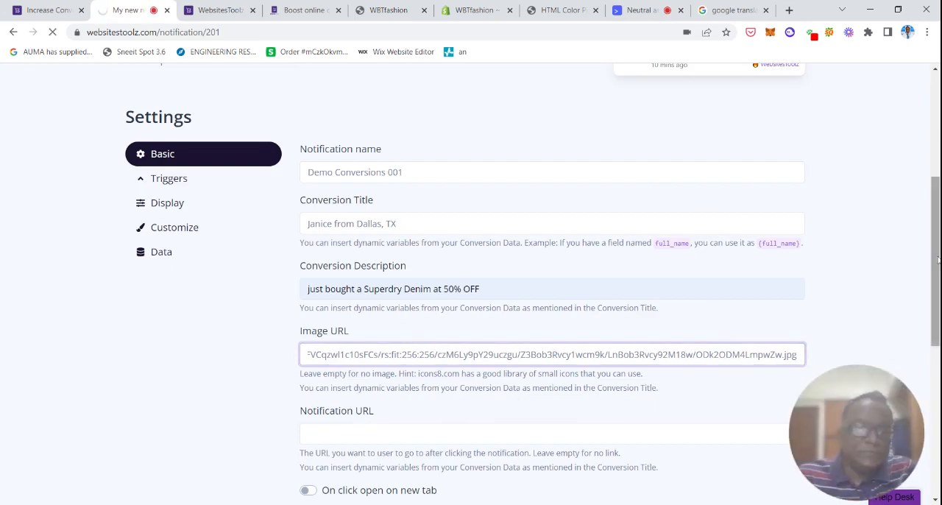
left_click_drag(936, 254, 939, 229)
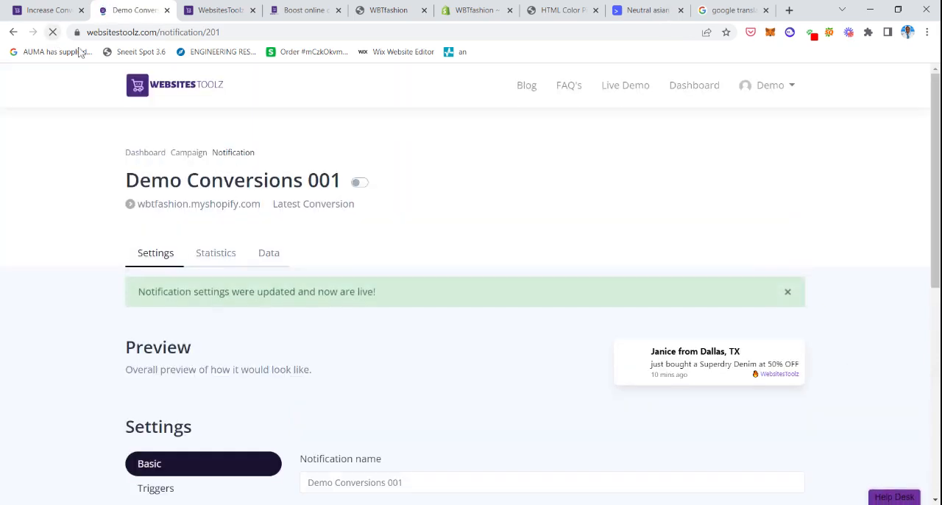
left_click_drag(936, 140, 935, 188)
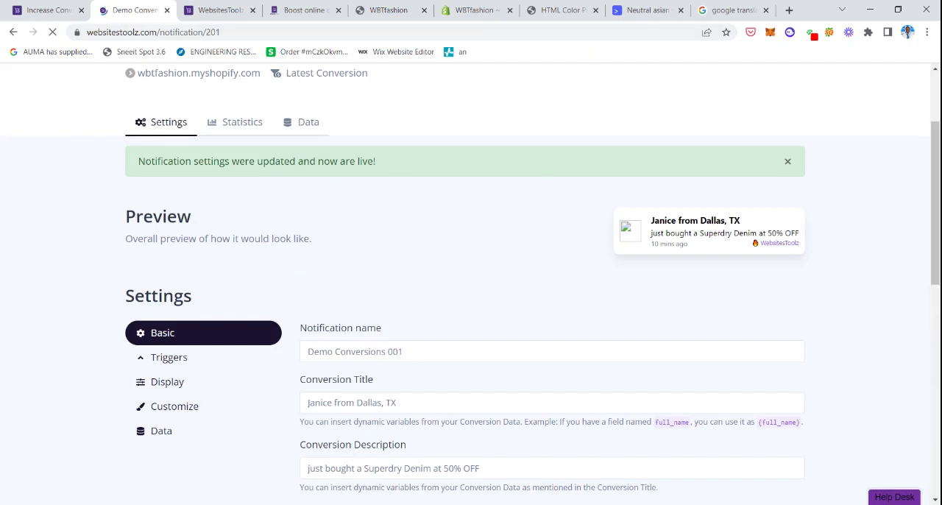
Replace the Image URL with the 512:512 image address from the portrait's own page on Generated Photos and save the notification.
left_click(641, 11)
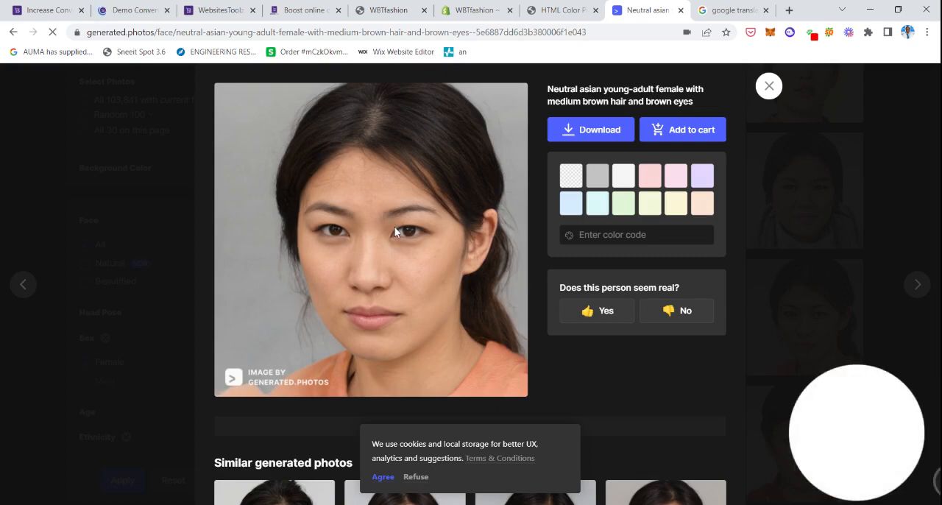
left_click(134, 8)
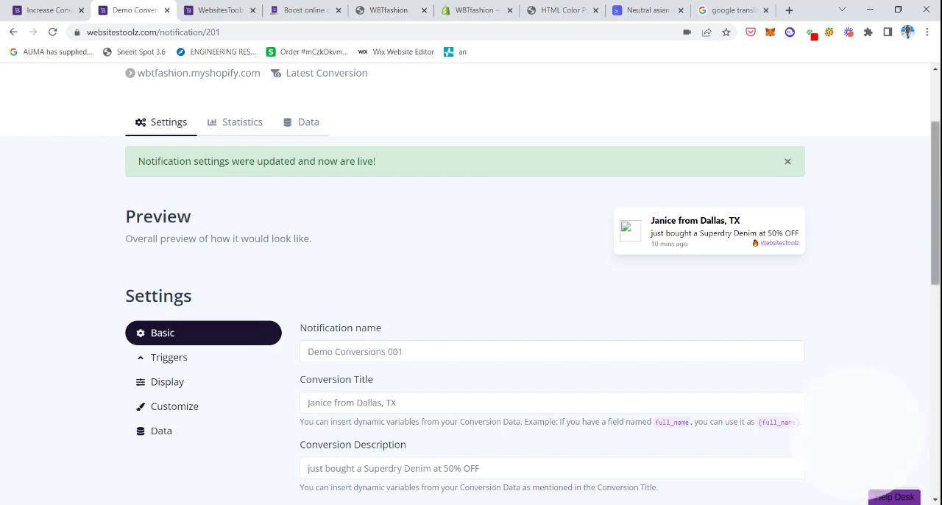
scroll(496, 221, "down", 1)
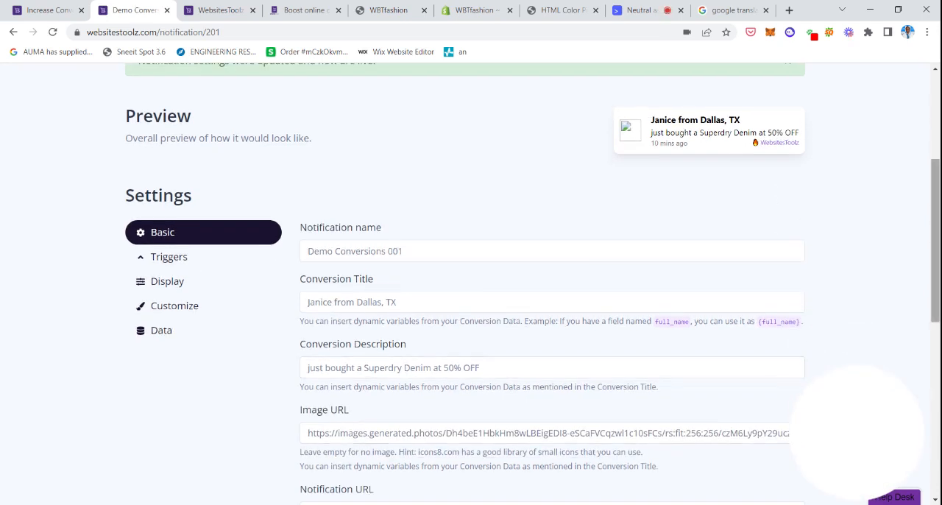
scroll(533, 283, "down", 1)
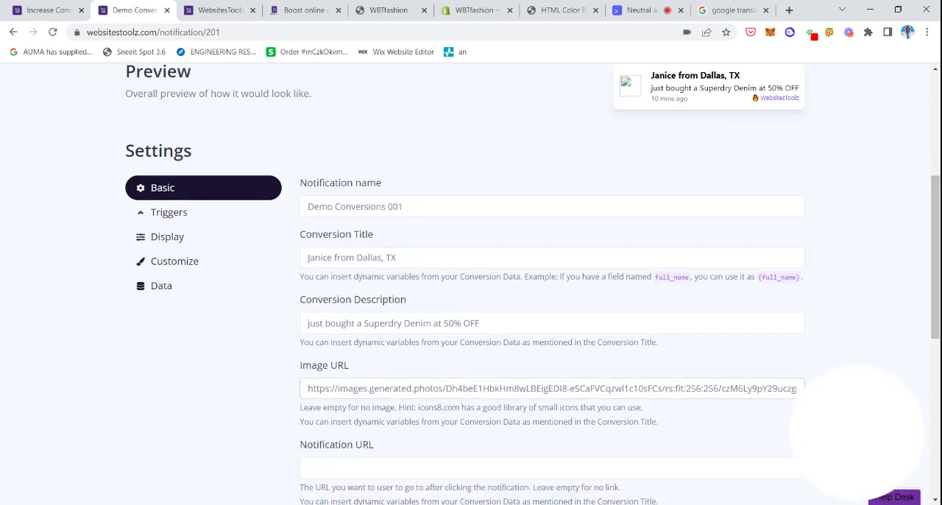
left_click(307, 388)
key("ctrl+a")
key("BackSpace")
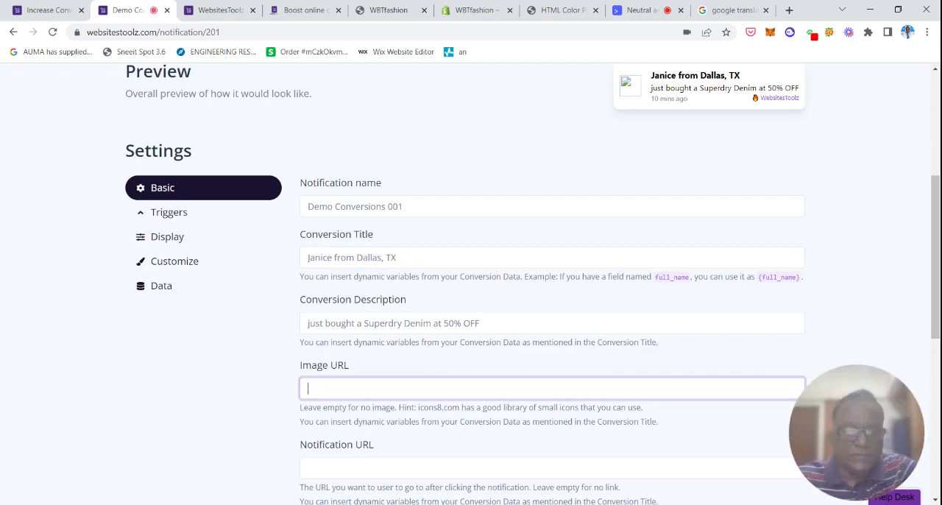
key("ctrl+v")
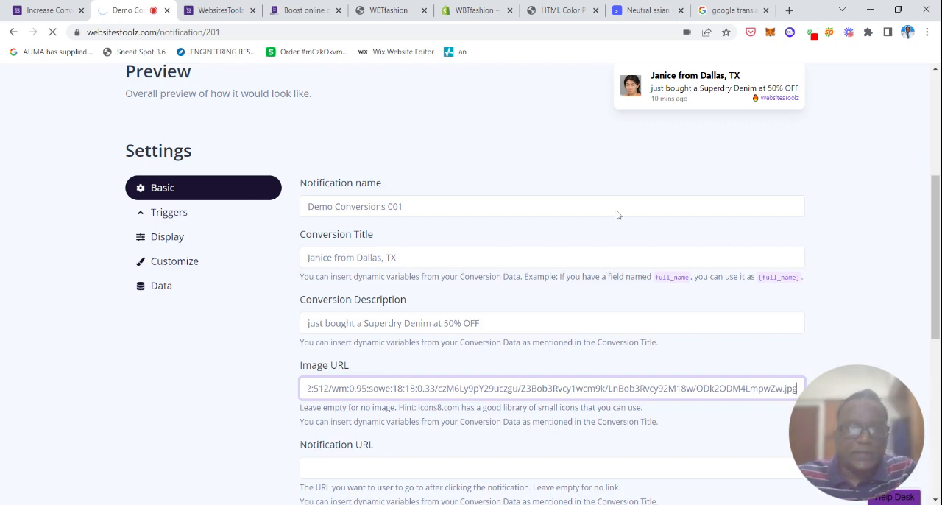
scroll(929, 225, "up", 2)
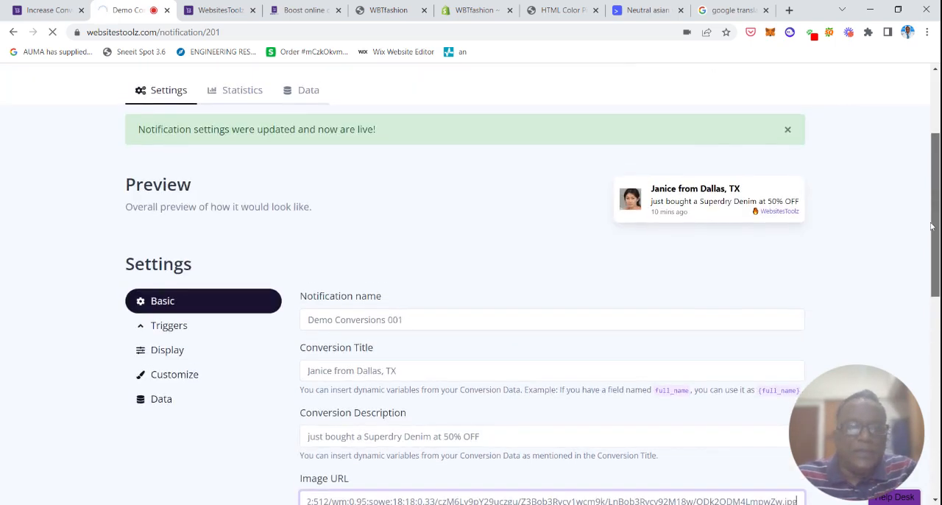
scroll(929, 225, "down", 3)
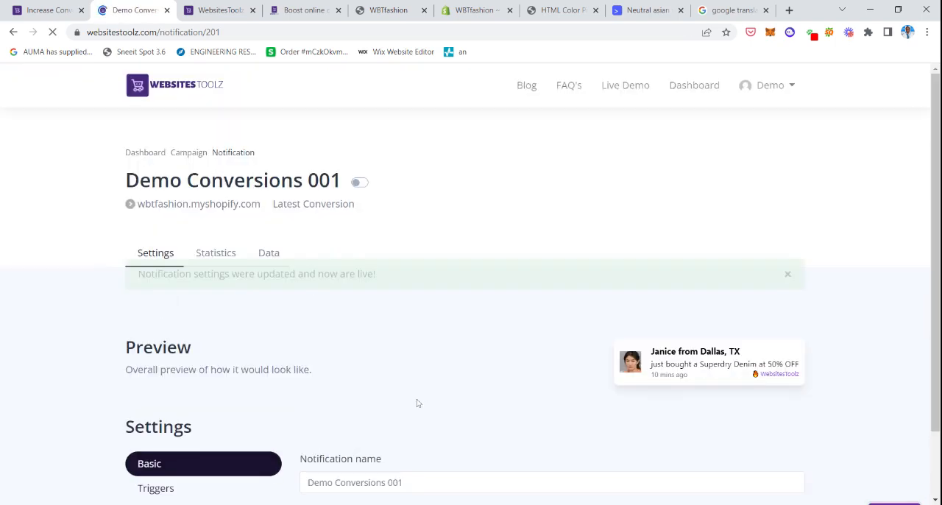
left_click_drag(934, 210, 935, 331)
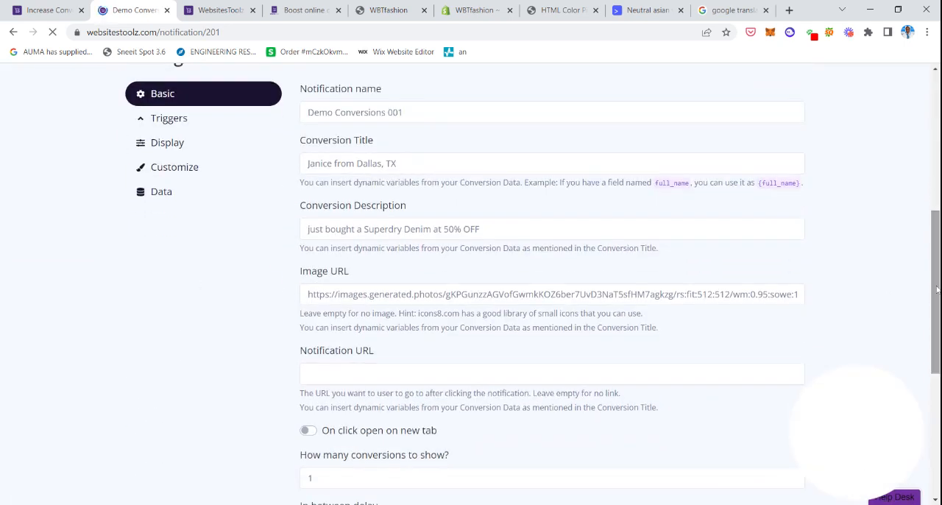
left_click(357, 373)
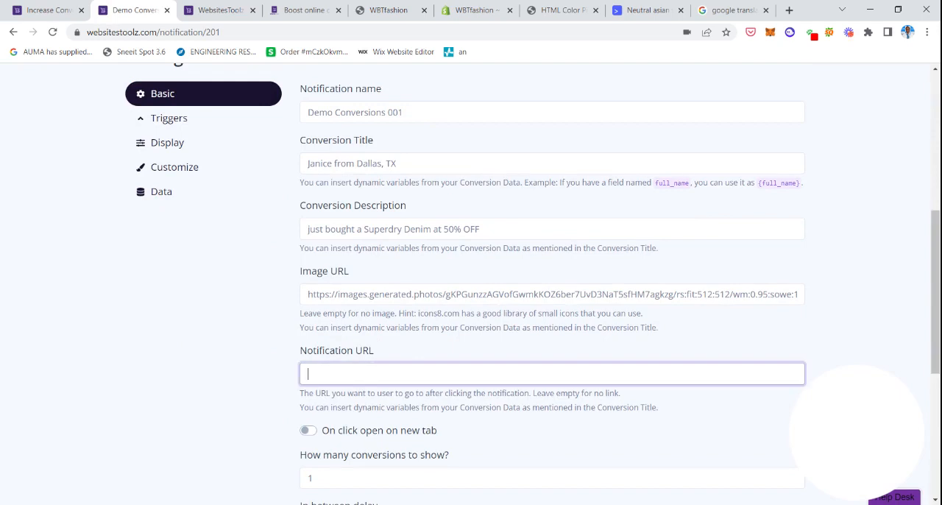
left_click_drag(937, 312, 938, 229)
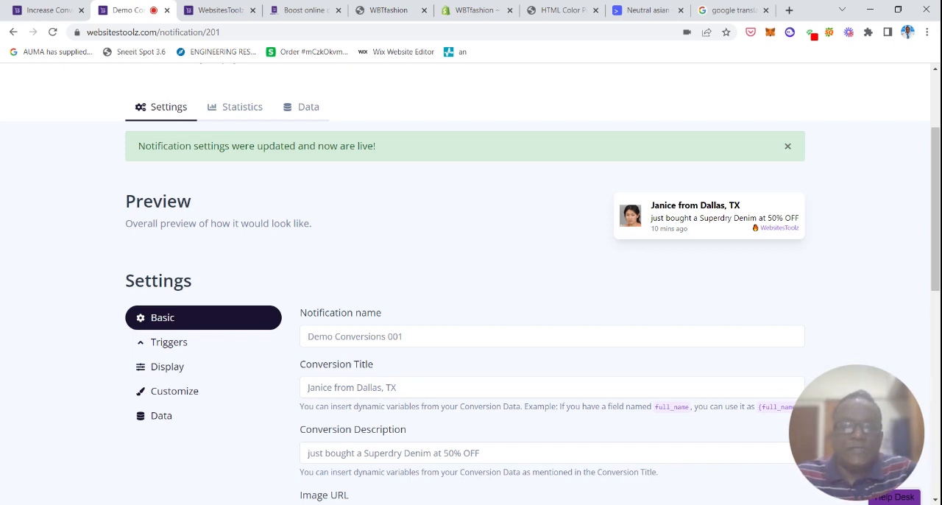
left_click_drag(936, 186, 938, 260)
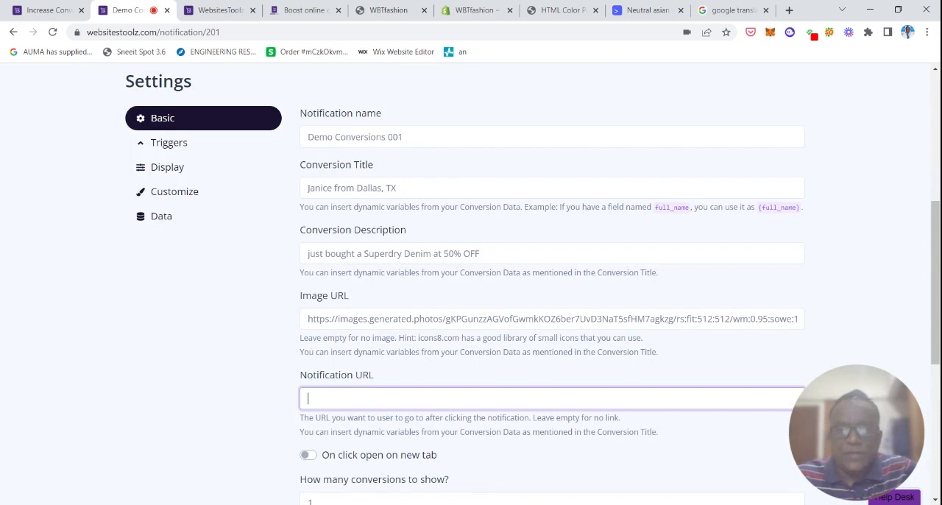
type("https://www.websitestoolz.com")
type("/register")
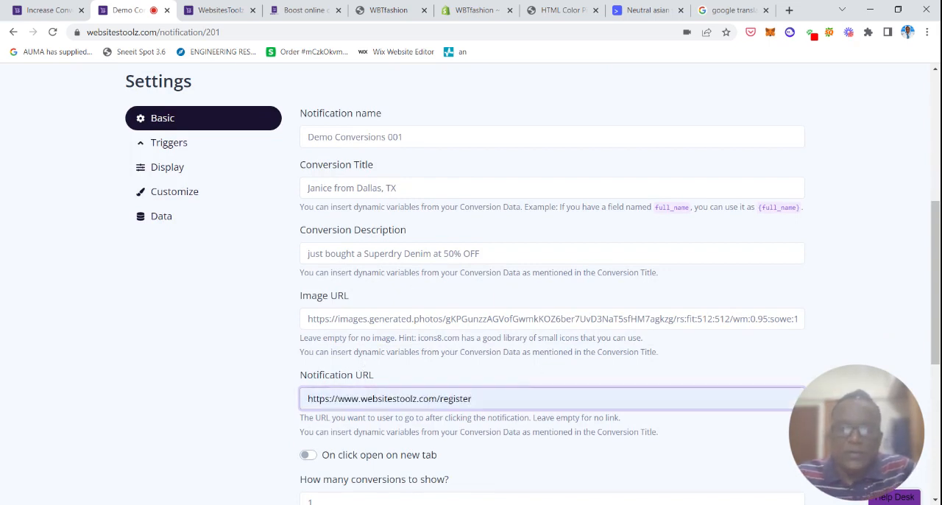
left_click(384, 10)
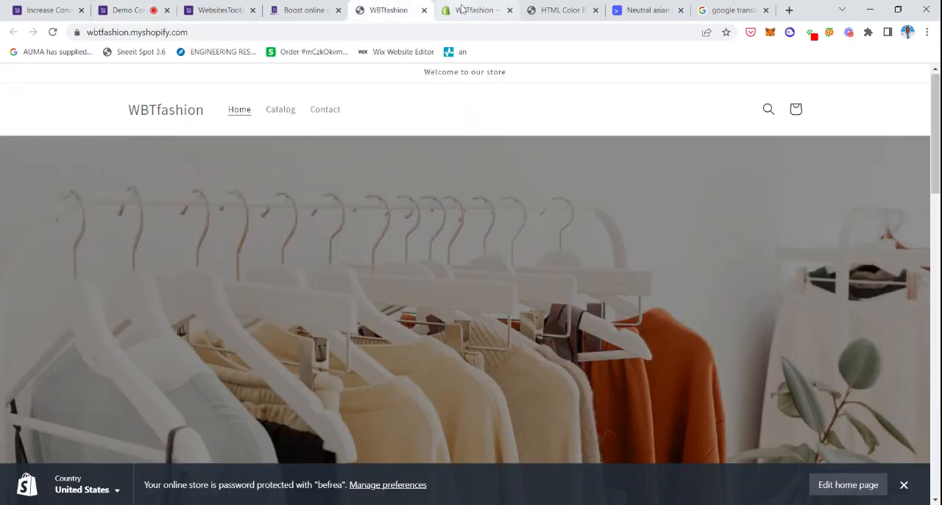
key("ctrl+l")
key("ctrl+c")
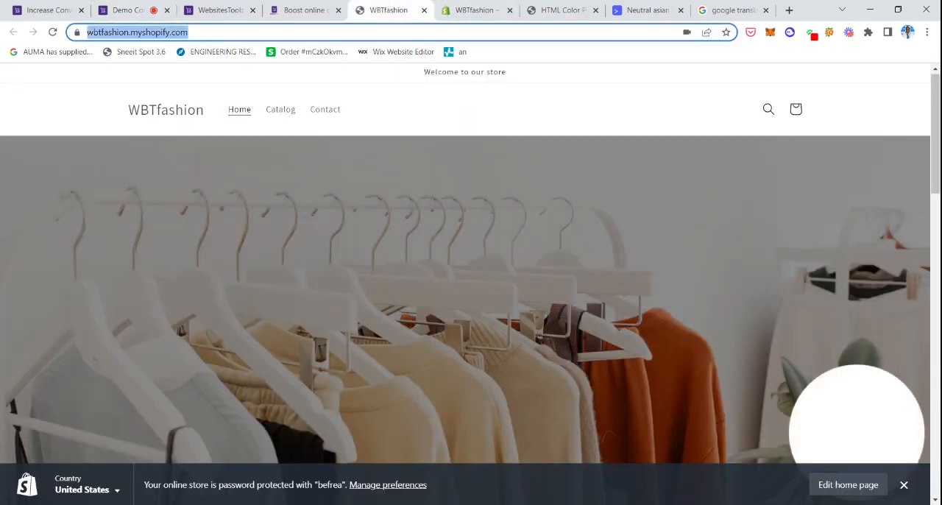
left_click(132, 10)
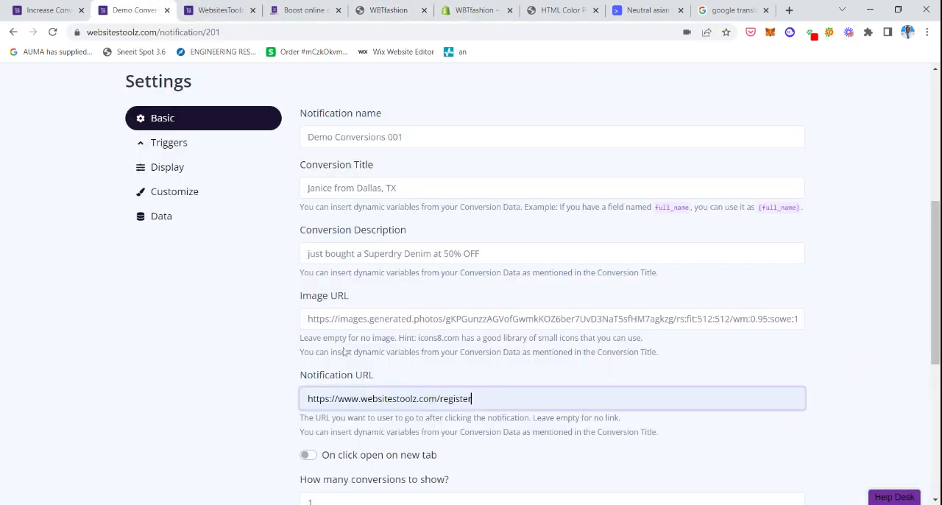
key("ctrl+a")
key("ctrl+v")
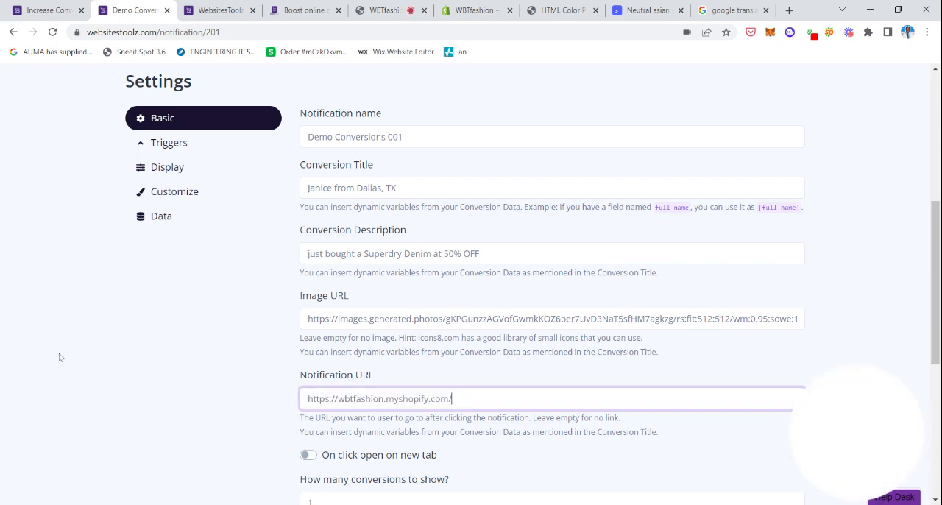
left_click_drag(935, 294, 935, 355)
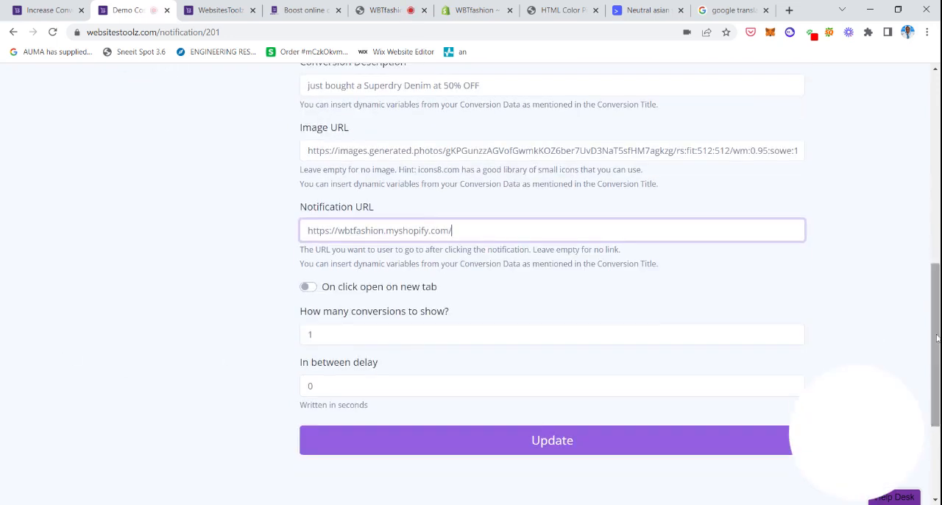
left_click(307, 287)
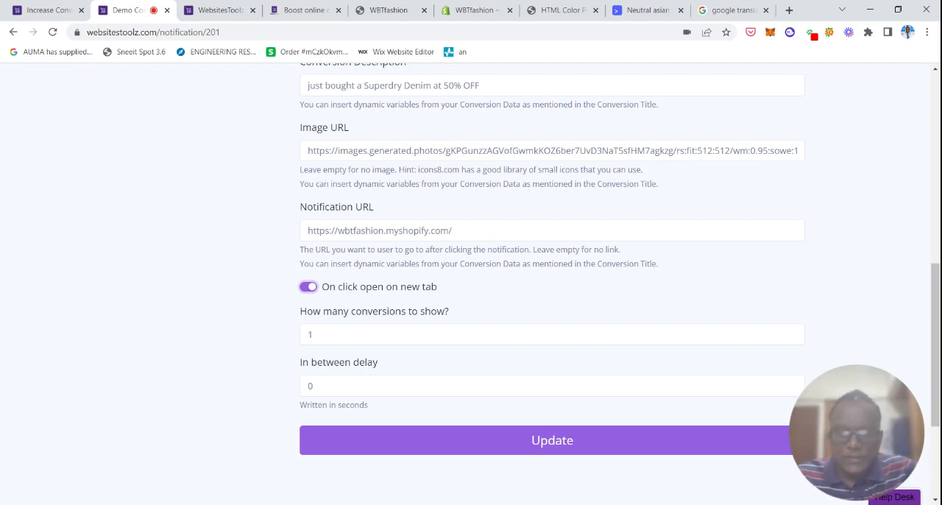
Set the notification to show 5 conversions with an in-between delay of 15 seconds and save the changes.
left_click(346, 340)
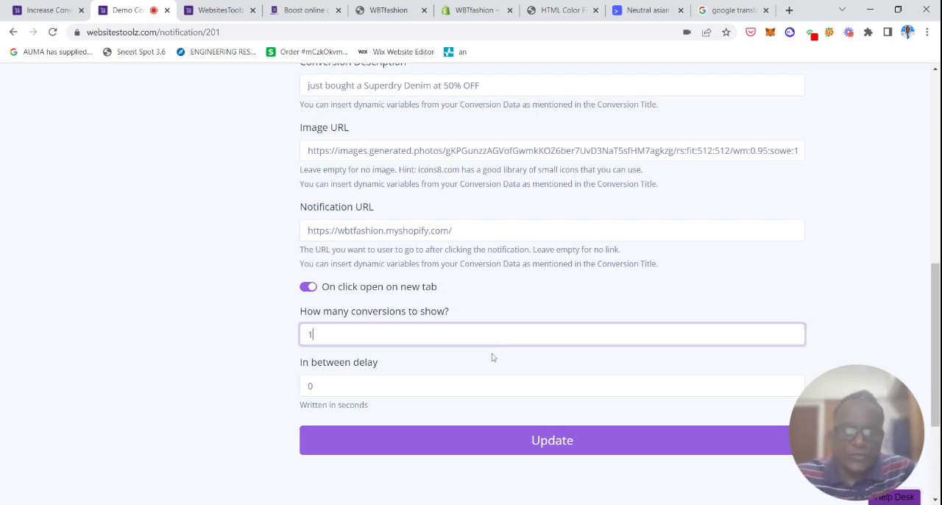
key("BackSpace")
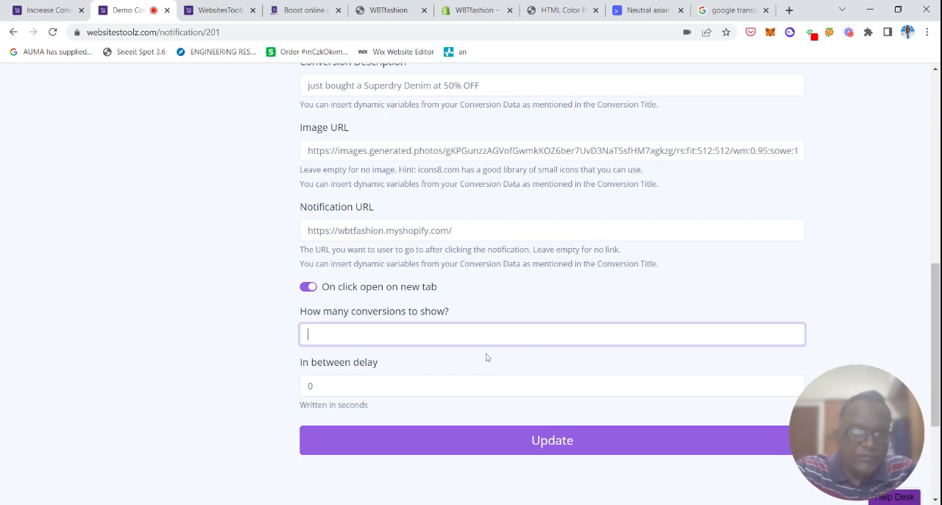
type("5")
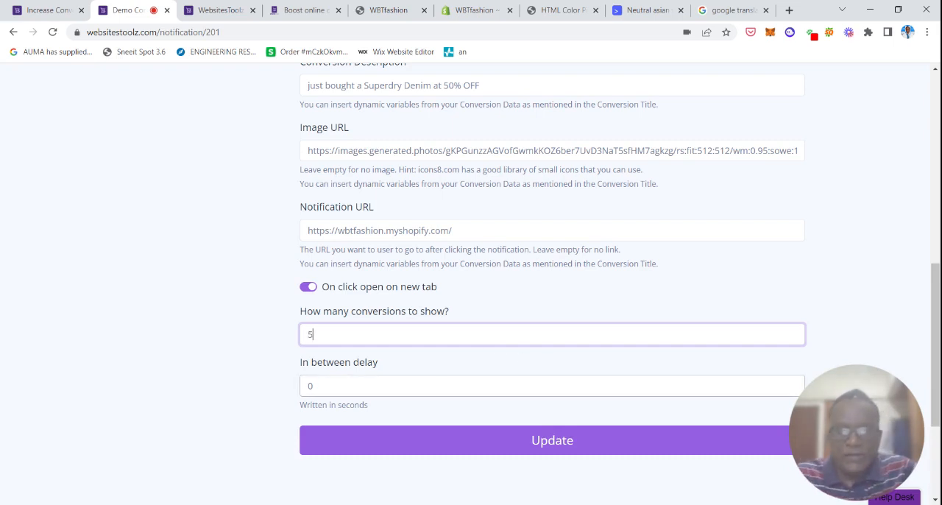
key("Tab")
key("BackSpace")
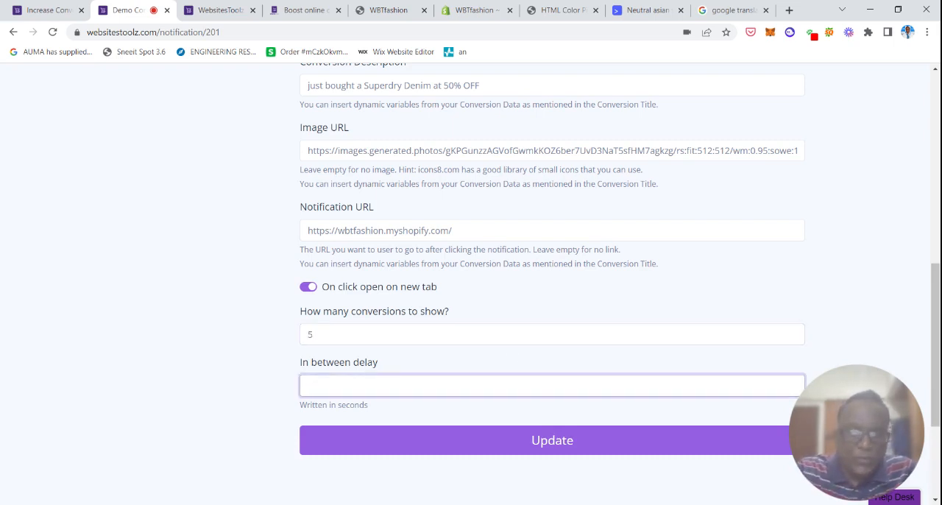
type("15")
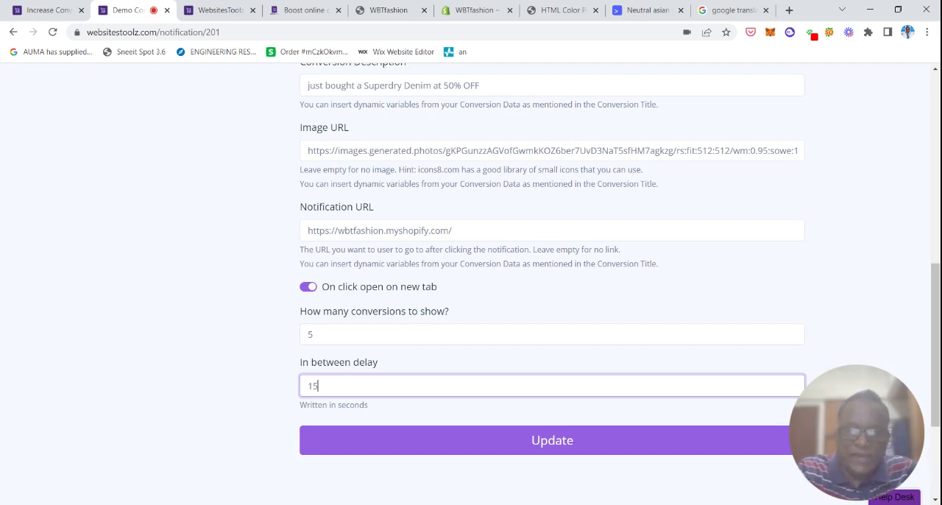
scroll(936, 353, "down", 2)
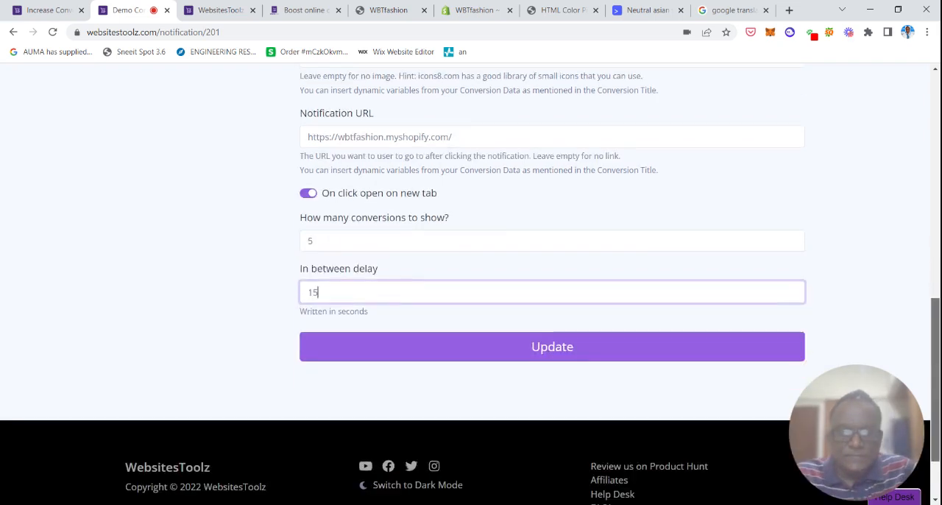
left_click(604, 361)
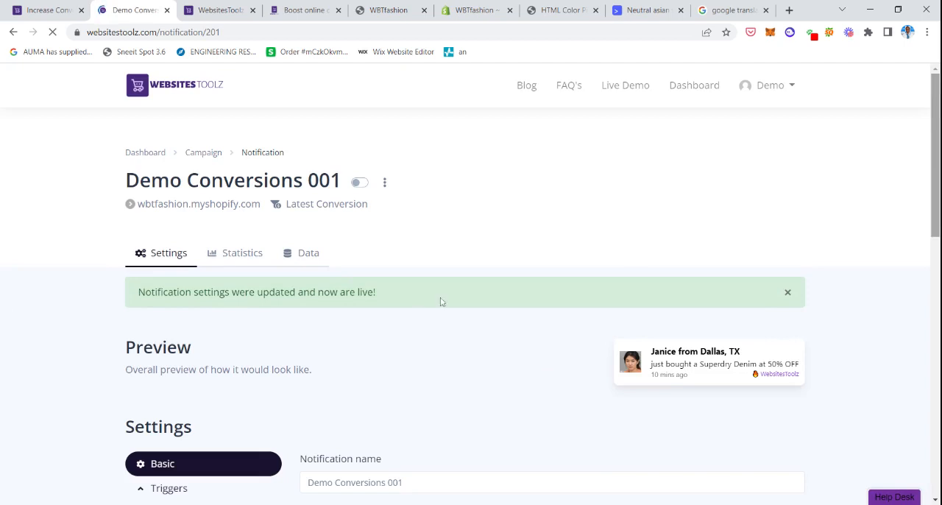
Review the updated notification's preview and open its trigger settings.
left_click_drag(936, 154, 936, 178)
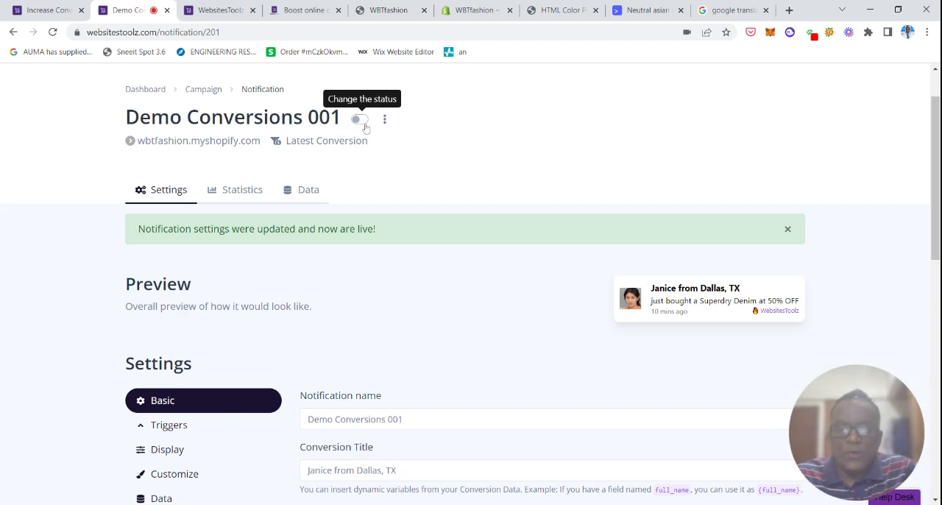
left_click_drag(937, 132, 938, 181)
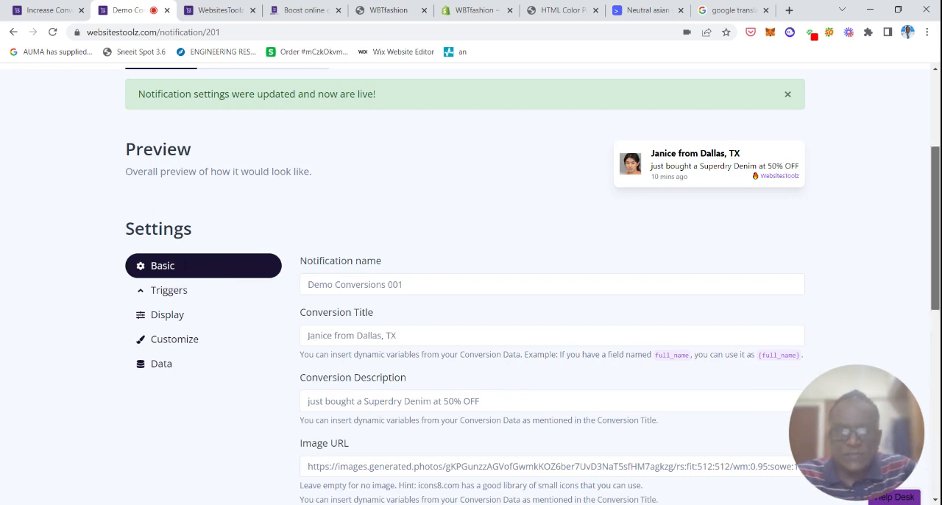
scroll(158, 245, "down", 1)
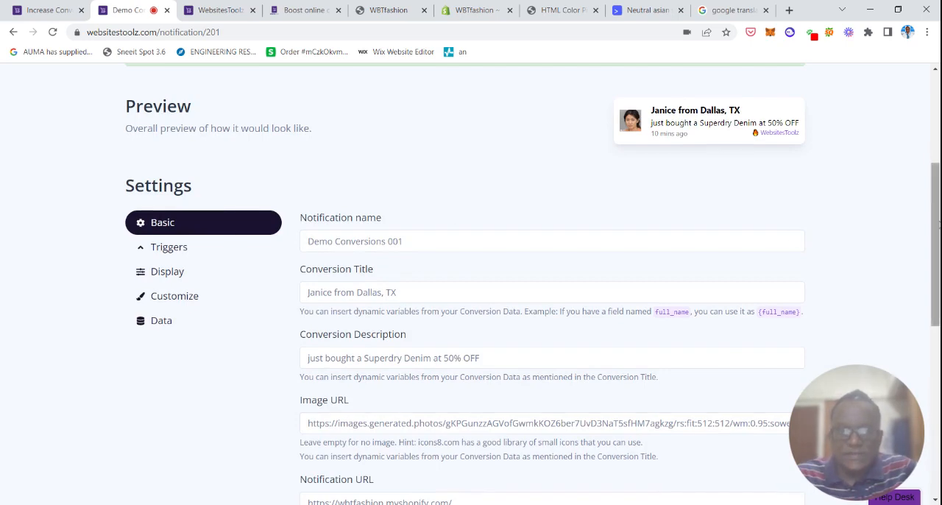
left_click_drag(938, 225, 917, 218)
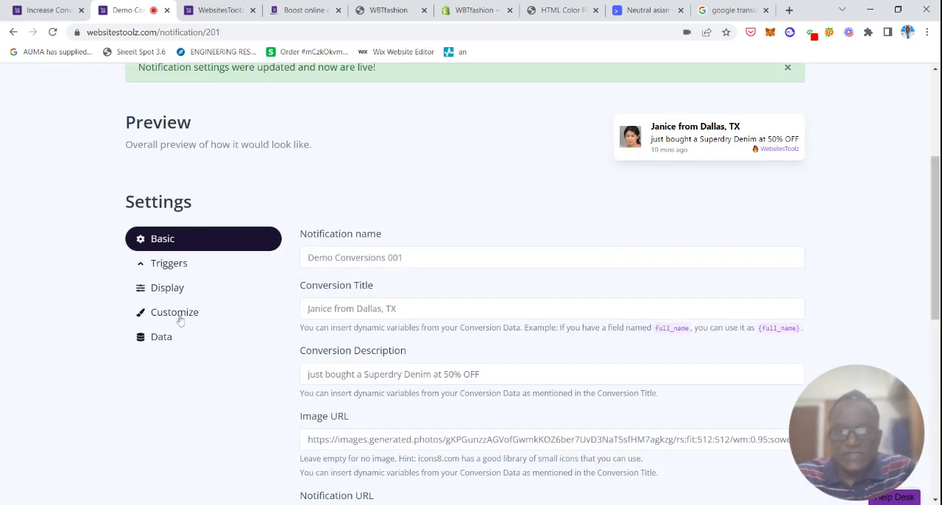
left_click(173, 265)
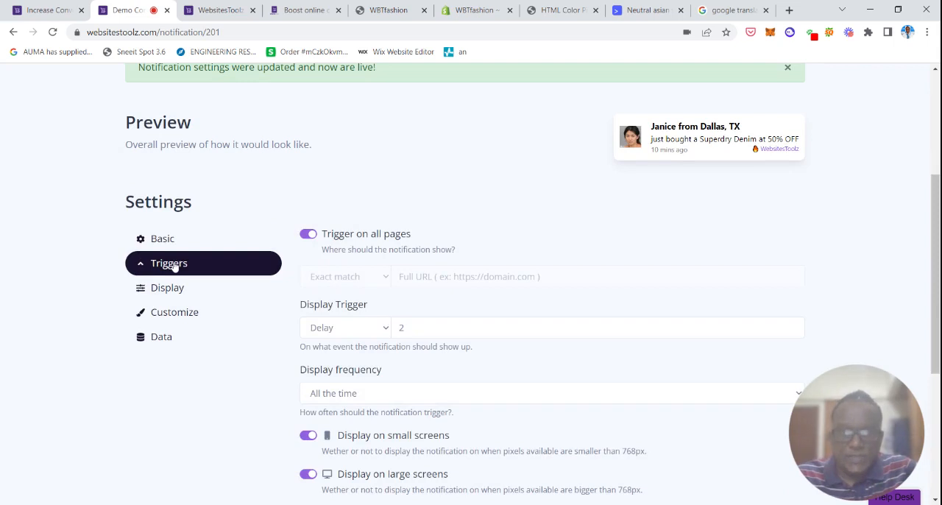
mouse_move(937, 211)
left_mouse_down()
mouse_move(936, 253)
mouse_move(936, 224)
left_mouse_up()
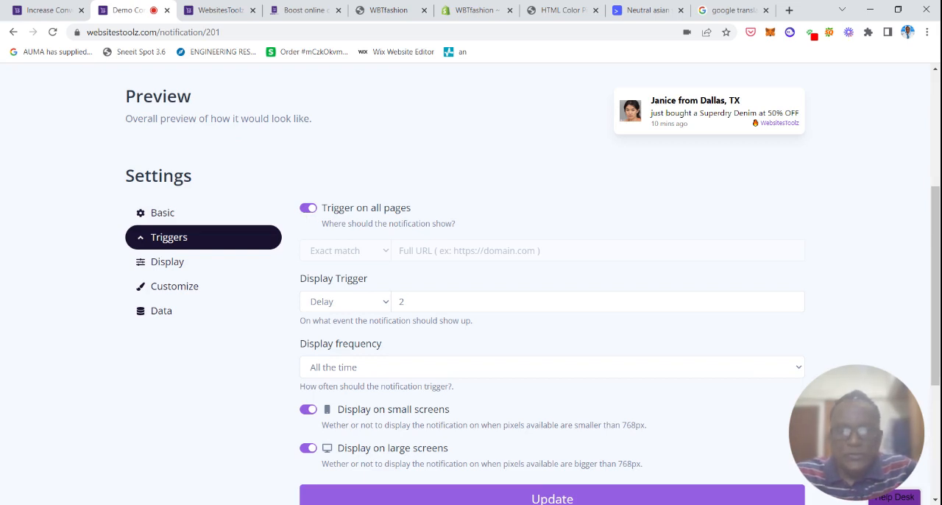
Turn off triggering on all pages and add a second Exact match page trigger.
left_click(308, 208)
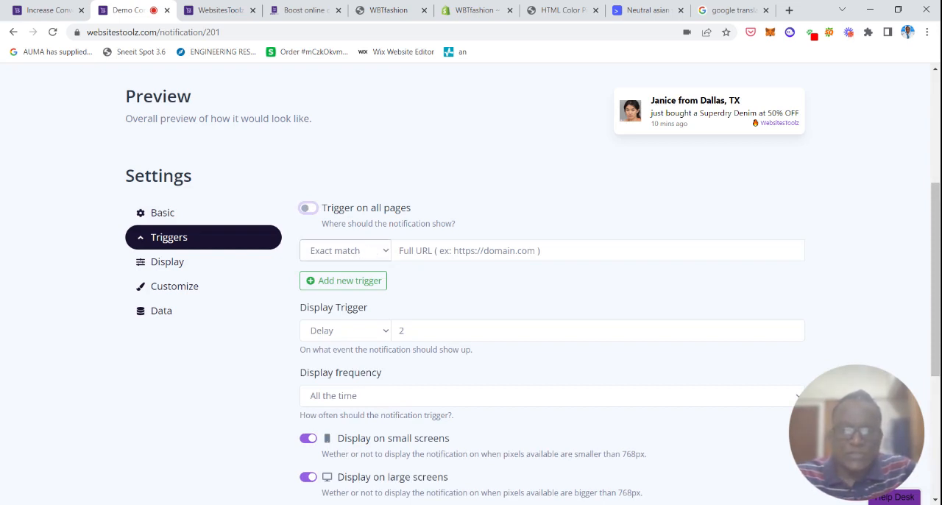
left_click(398, 251)
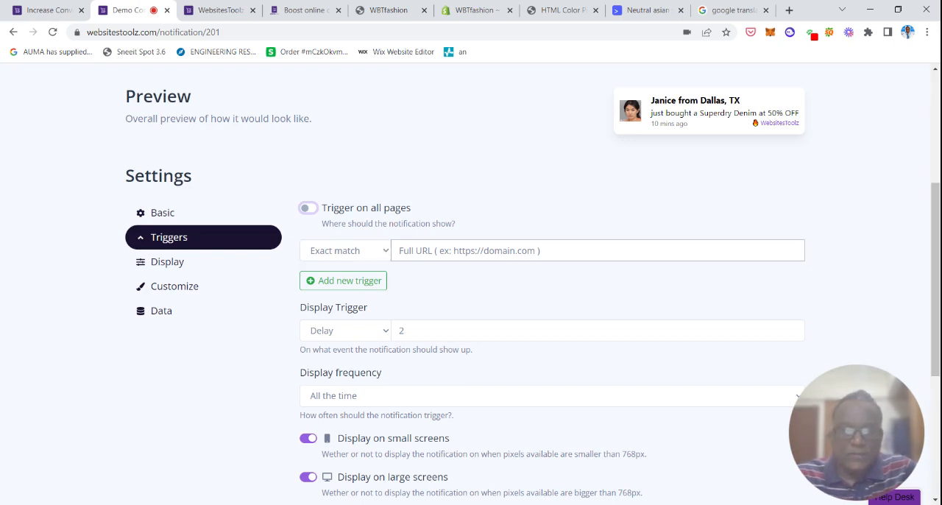
left_click(374, 255)
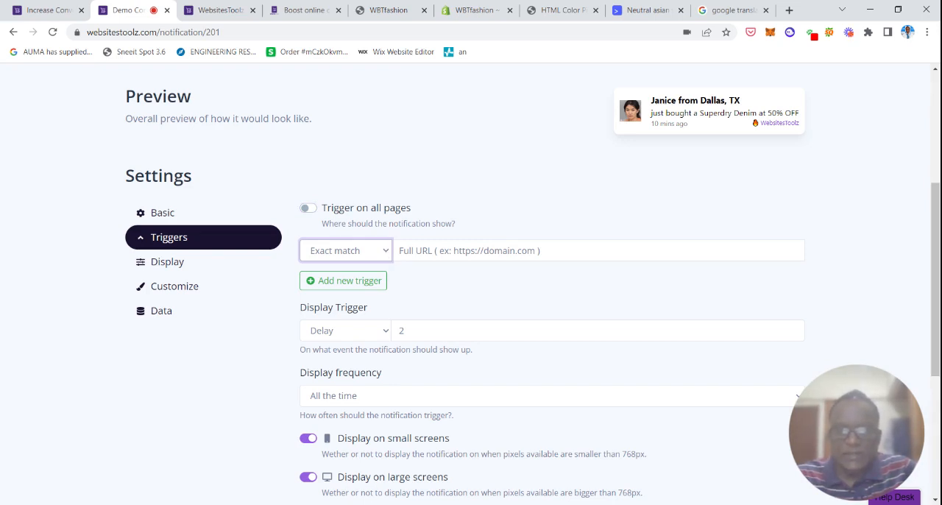
left_click(448, 295)
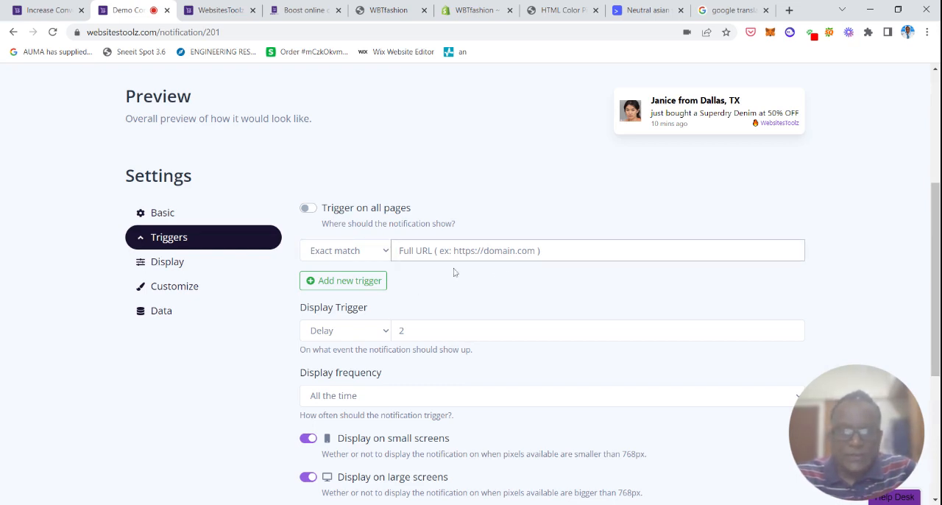
left_click(379, 280)
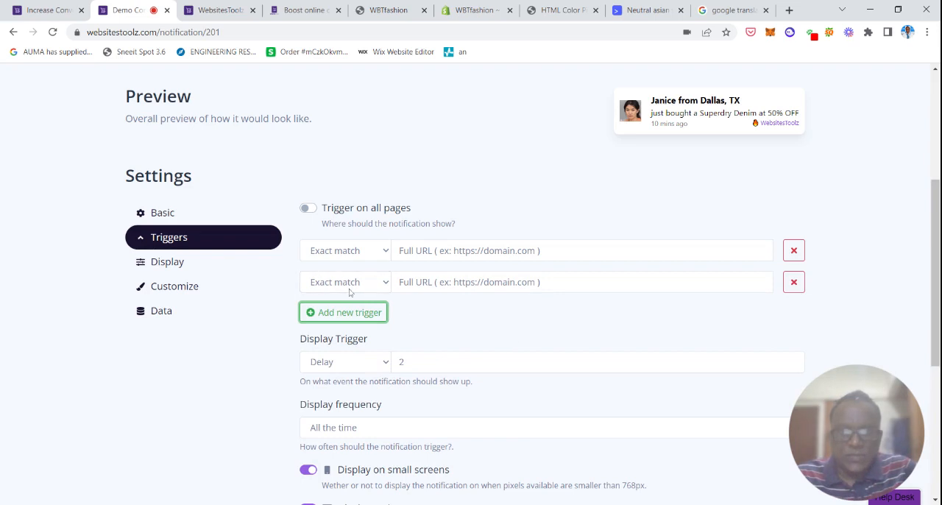
Remove the extra page trigger and turn triggering on all pages back on.
left_click(394, 252)
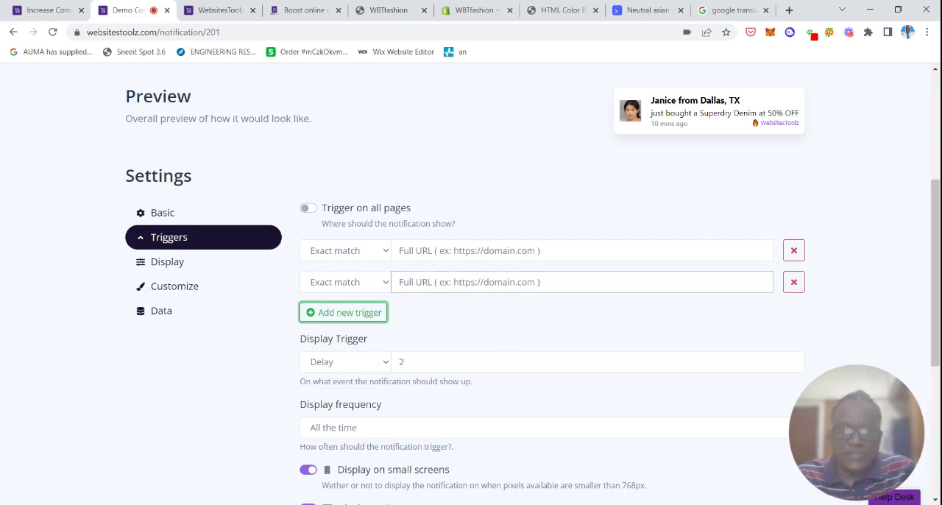
left_click(380, 315)
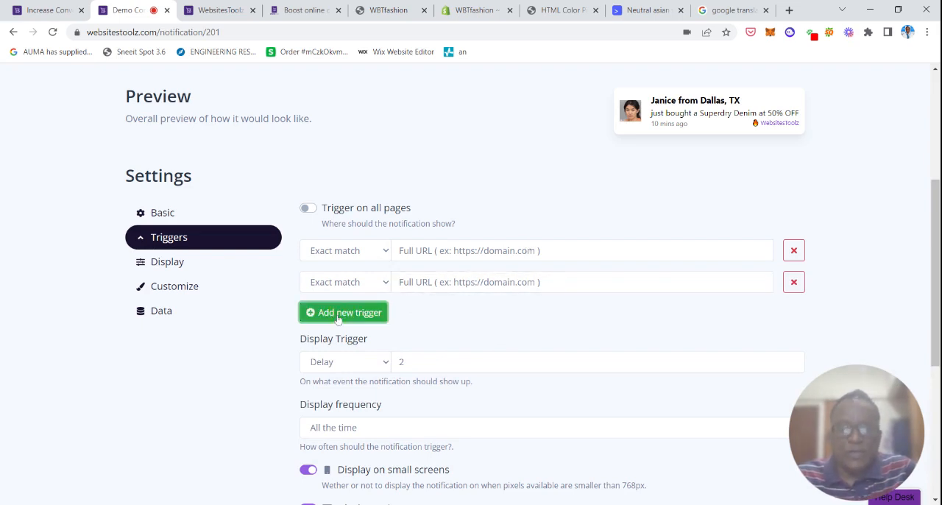
left_click(793, 314)
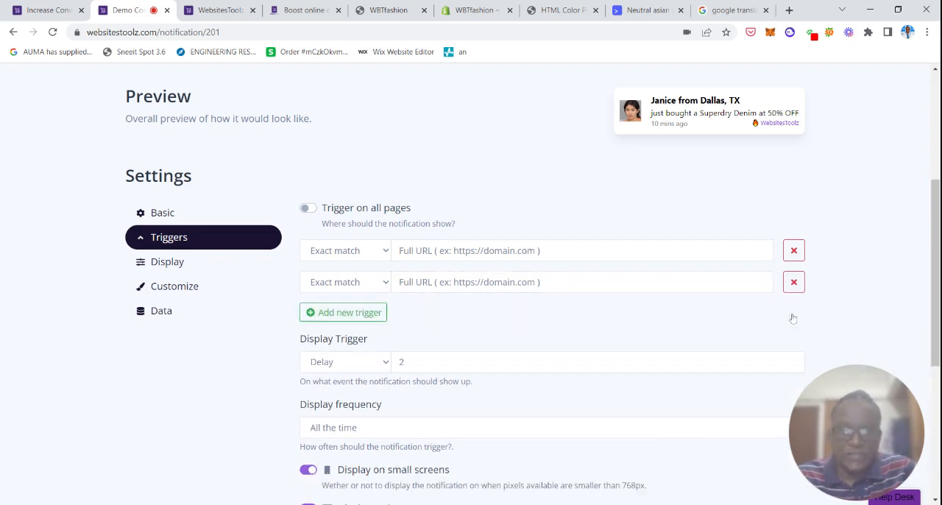
left_click(794, 283)
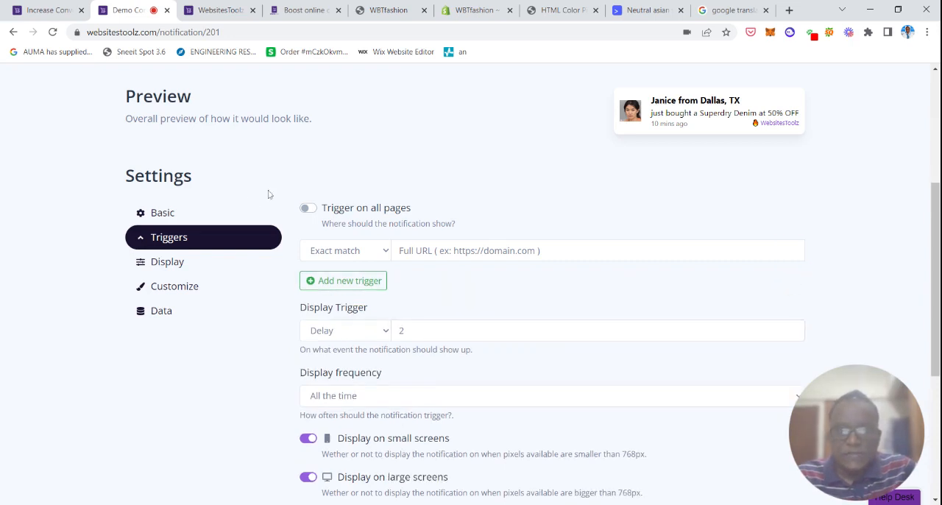
left_click(308, 208)
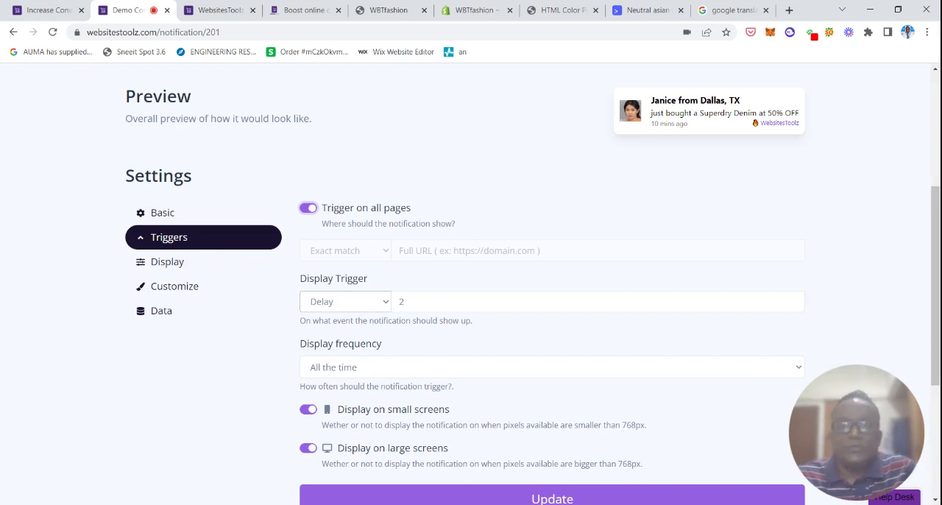
Set the Display Trigger's delay to 10 seconds.
left_click(384, 303)
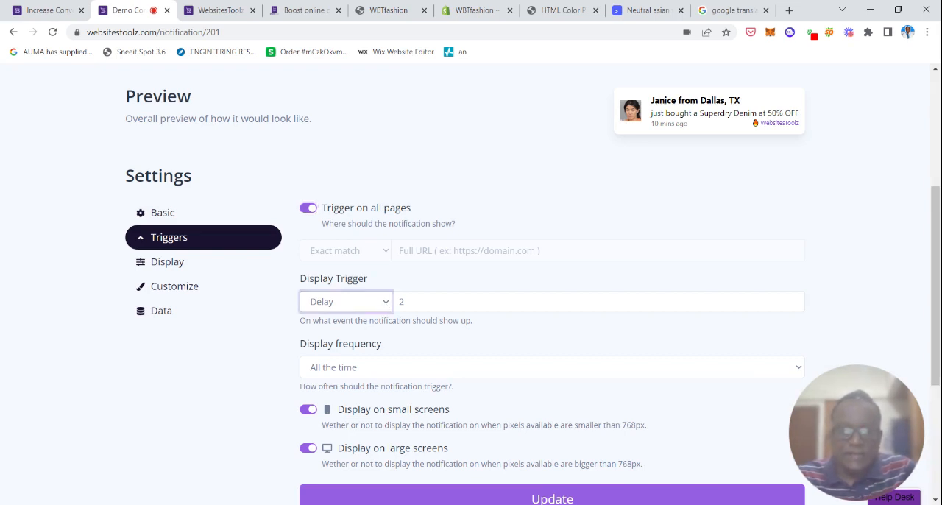
left_click(405, 302)
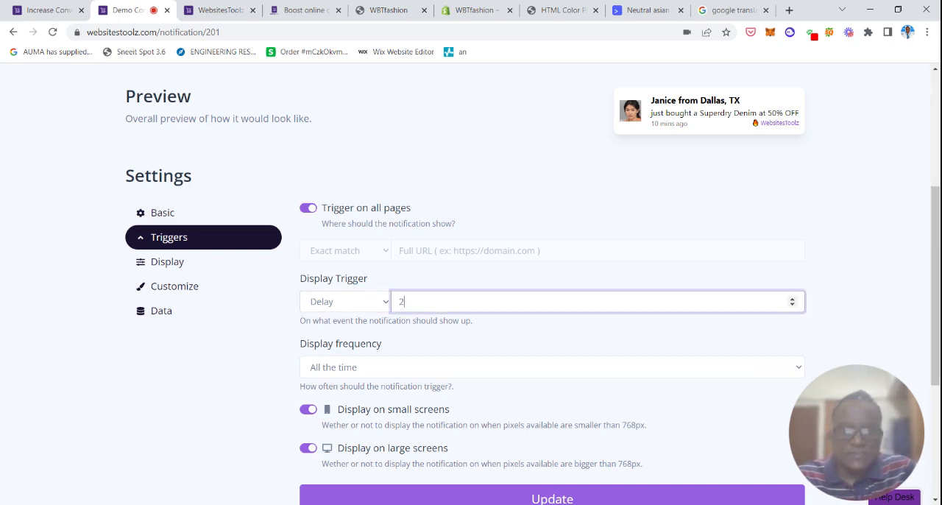
key("BackSpace")
type("1")
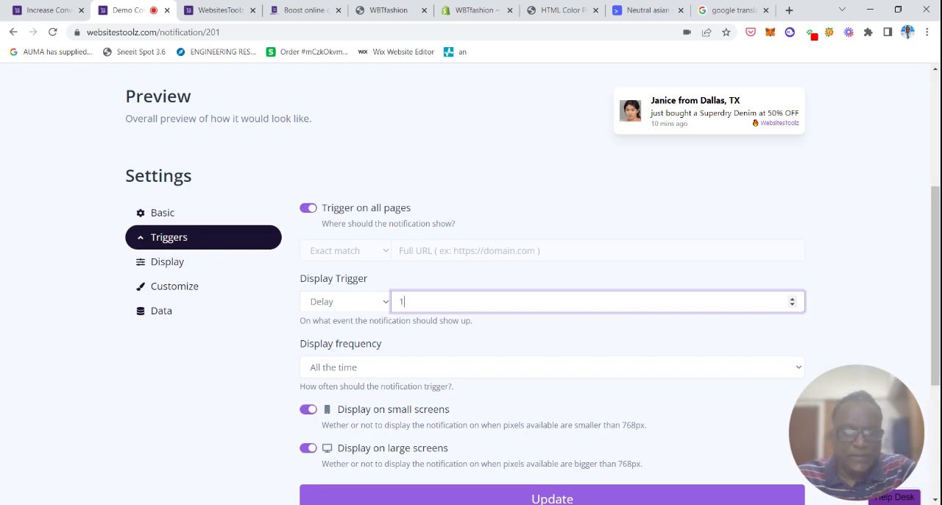
type("0")
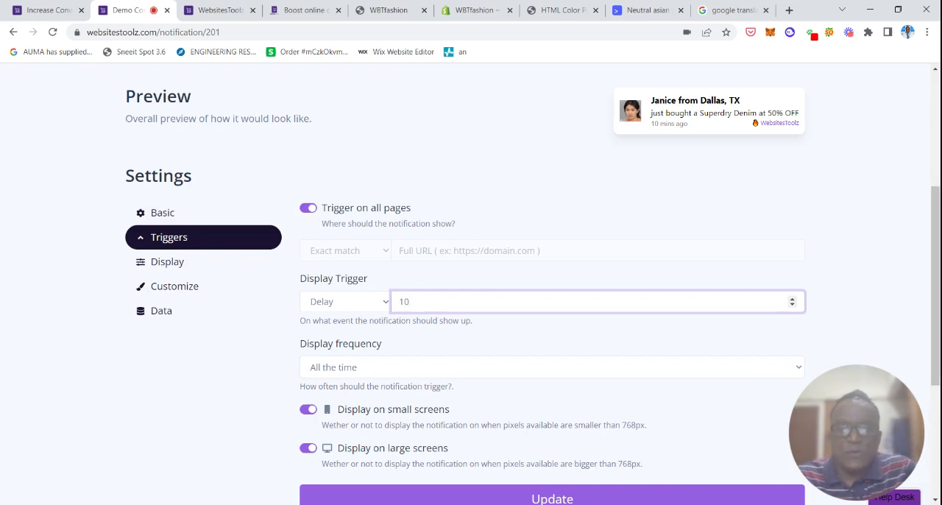
Try Exit Intent as the Display Trigger, and replace it with Scroll Percentage set to 30.
left_click(375, 308)
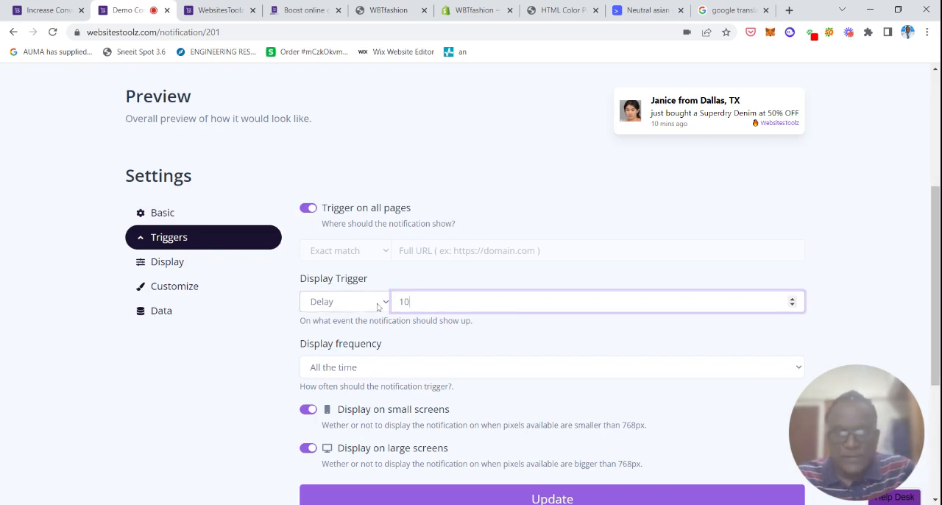
left_click(354, 333)
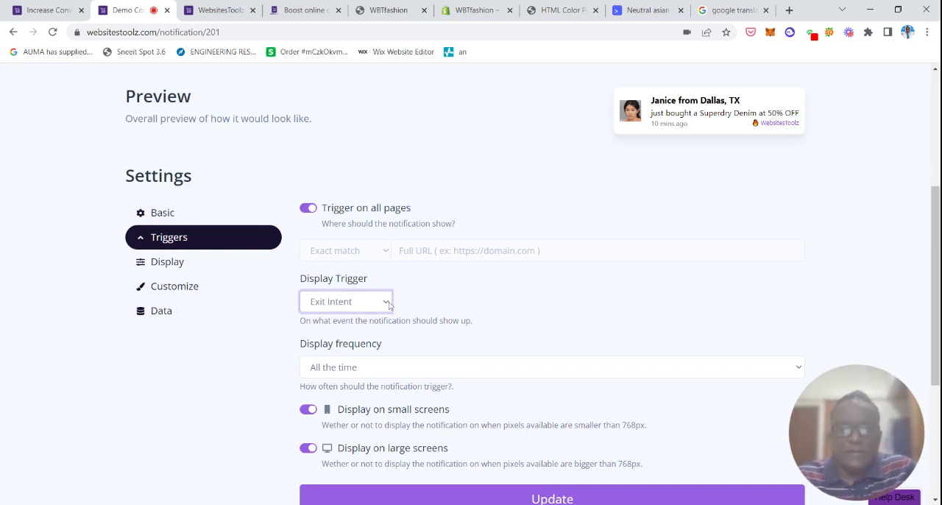
left_click(366, 345)
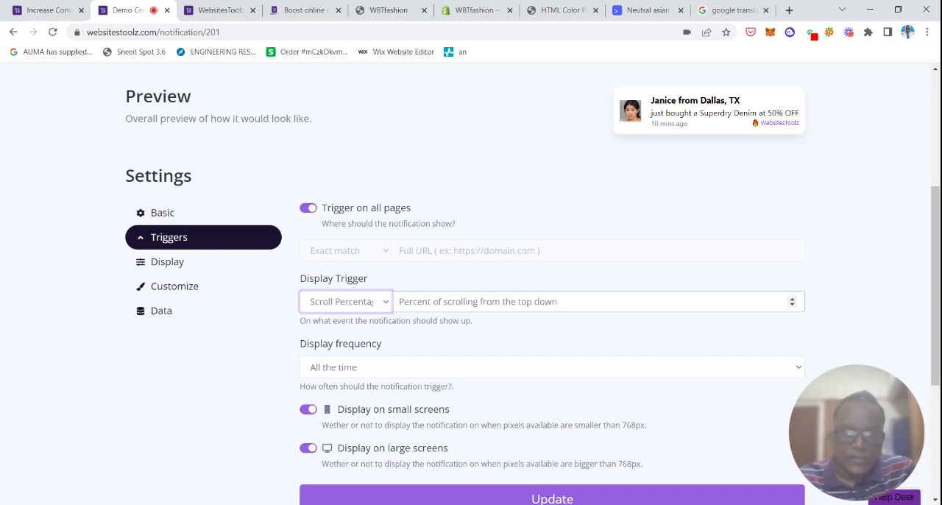
left_click(477, 301)
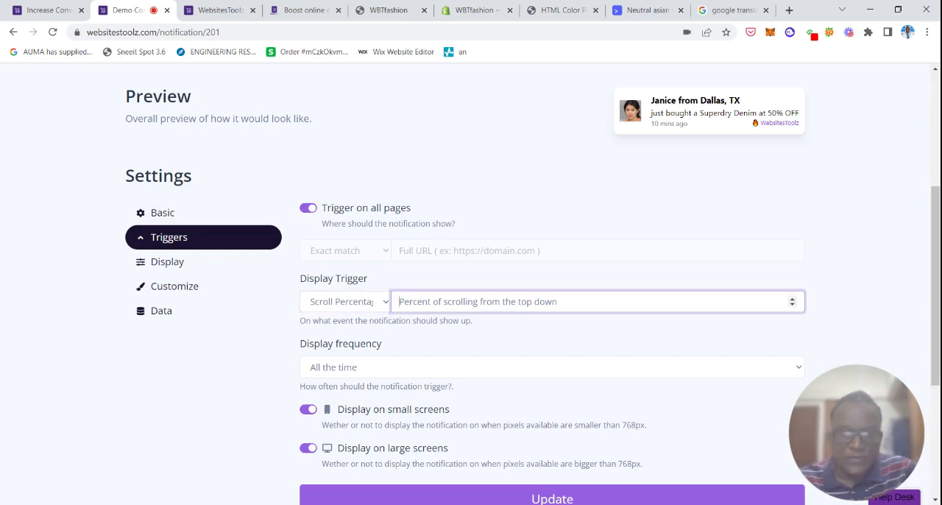
type("1")
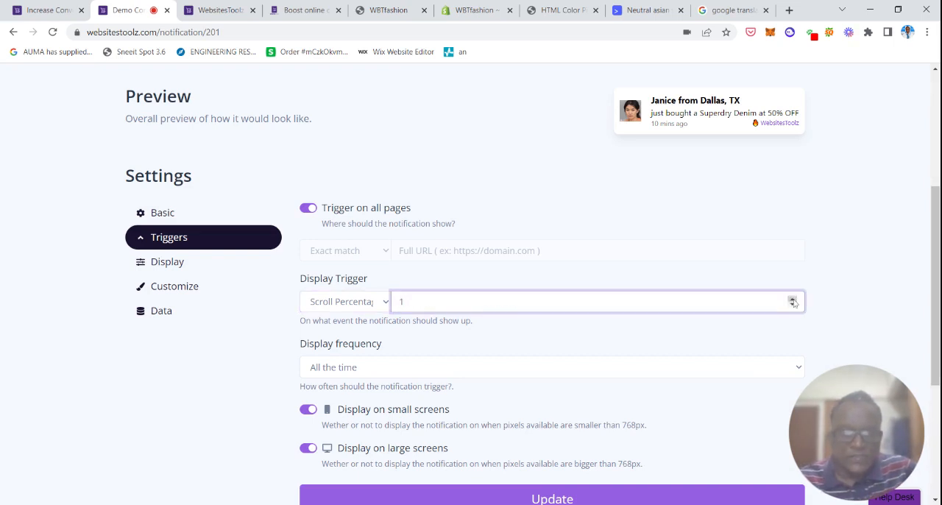
key("BackSpace")
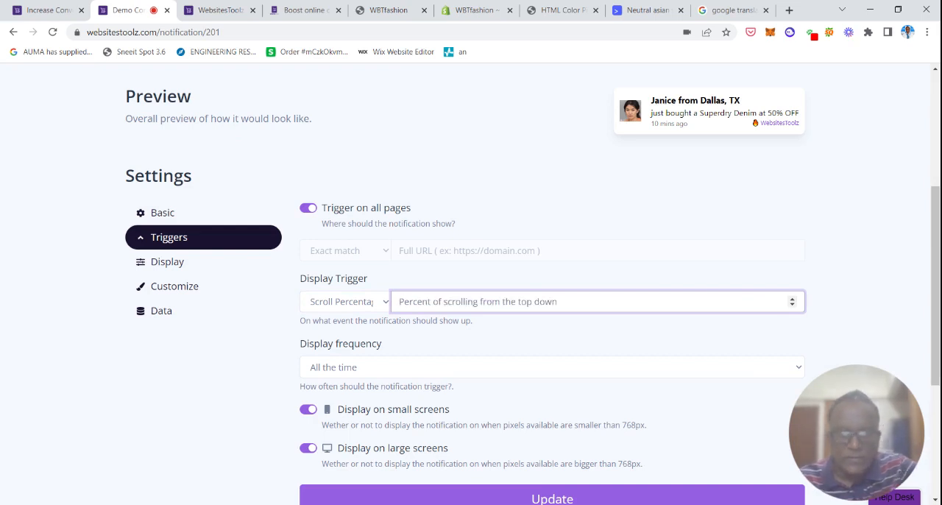
type("30")
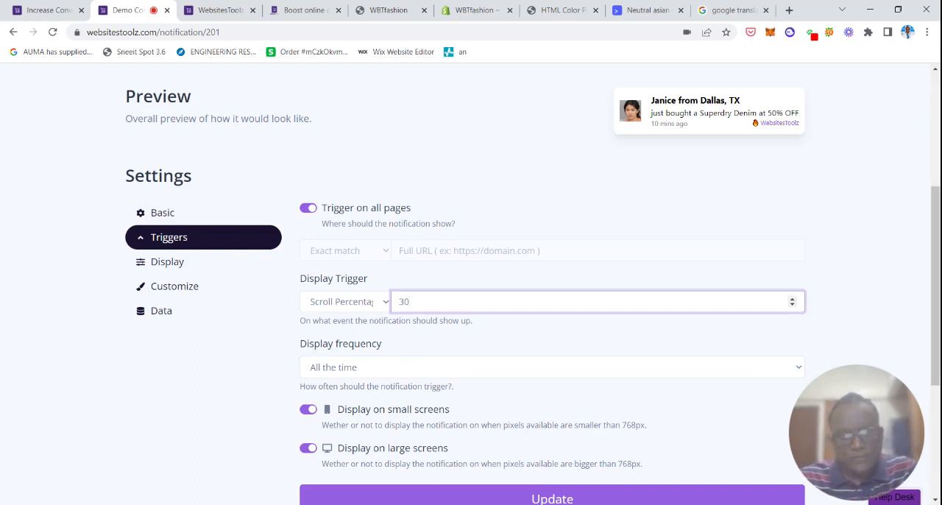
Change the Display Trigger back to Delay and set it to 10 seconds.
left_click(376, 309)
left_click(358, 324)
left_click(441, 302)
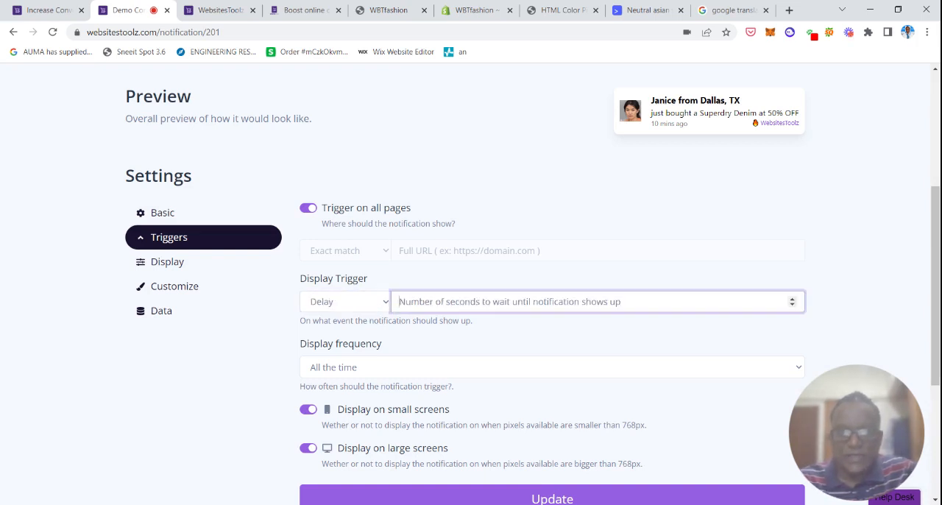
type("10")
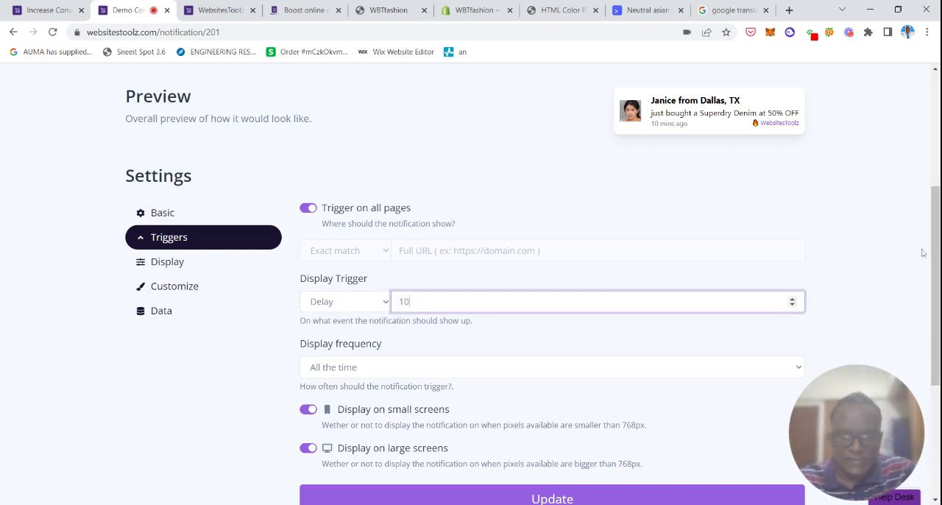
Try Once per browser as the Display frequency, and settle on Once per visit session.
scroll(687, 290, "down", 1)
key("Tab")
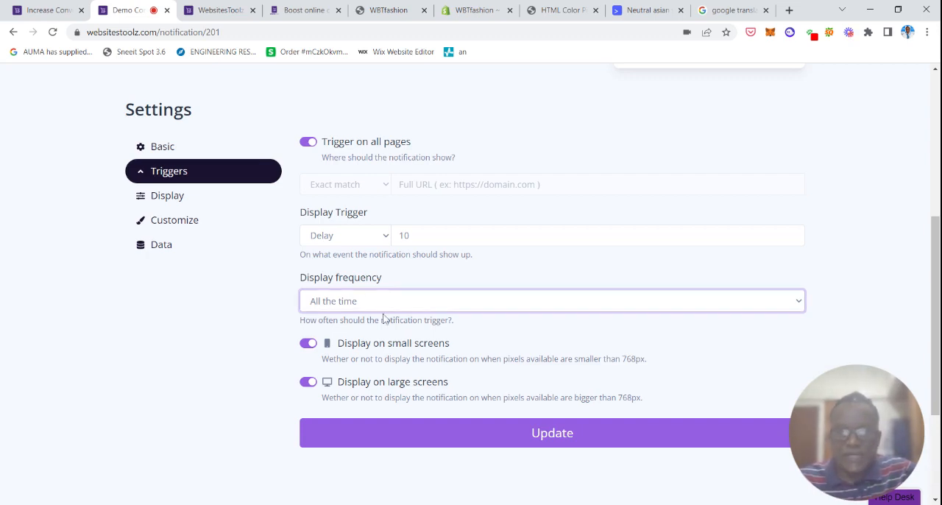
left_click(380, 337)
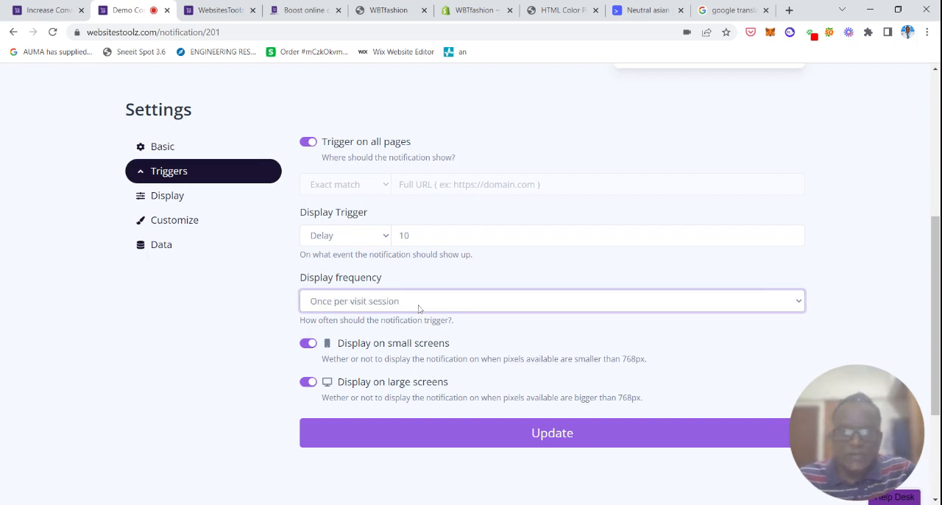
left_click(398, 348)
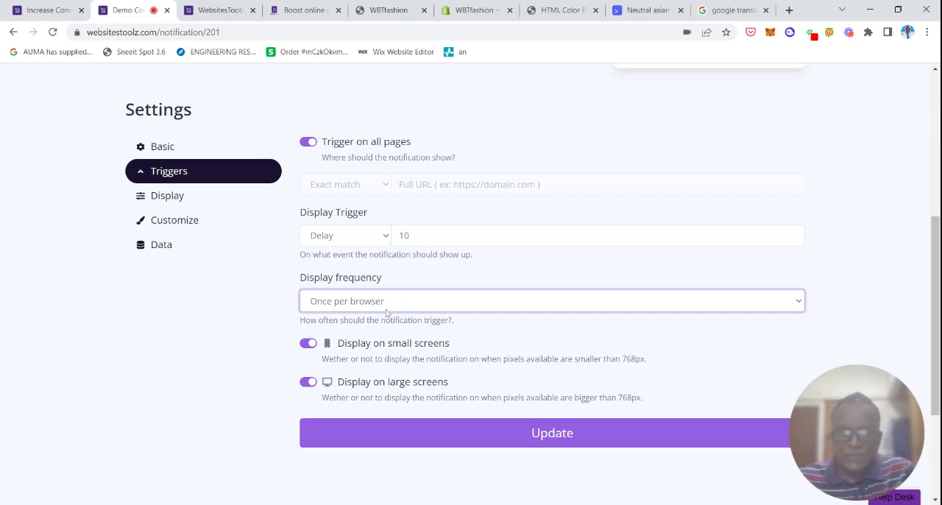
left_click(376, 328)
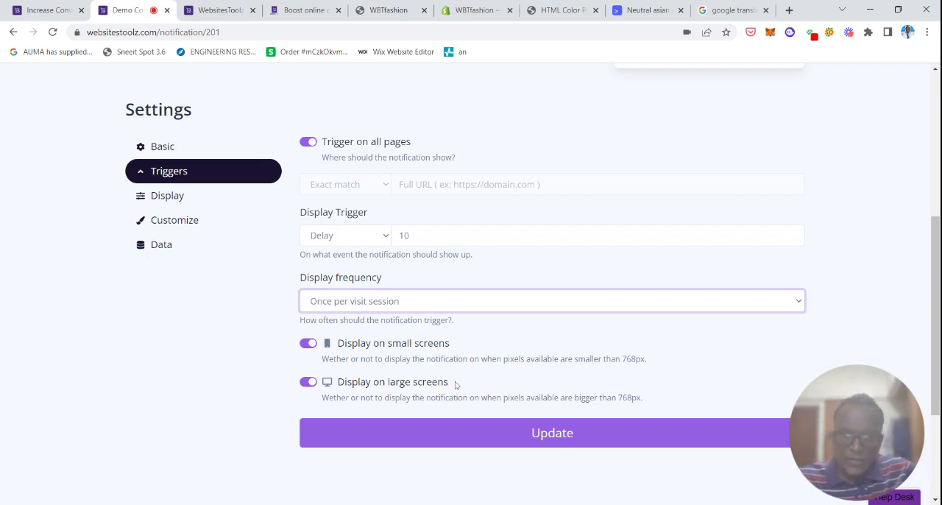
Toggle Display on small screens off and back on, and save the trigger settings.
left_click(308, 346)
left_click(309, 347)
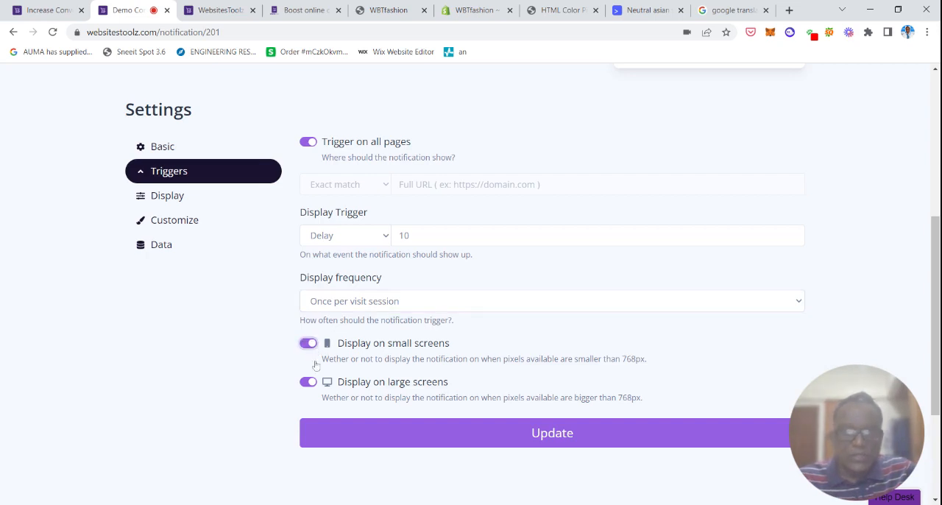
left_click(546, 435)
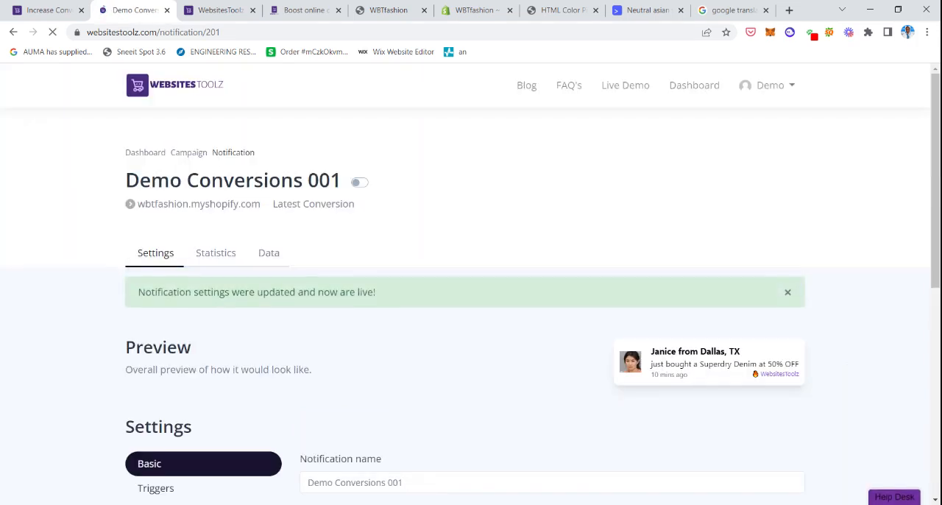
In the notification's Display settings, set the Display Duration to 10 seconds and check the Display Position choices.
scroll(853, 238, "down", 3)
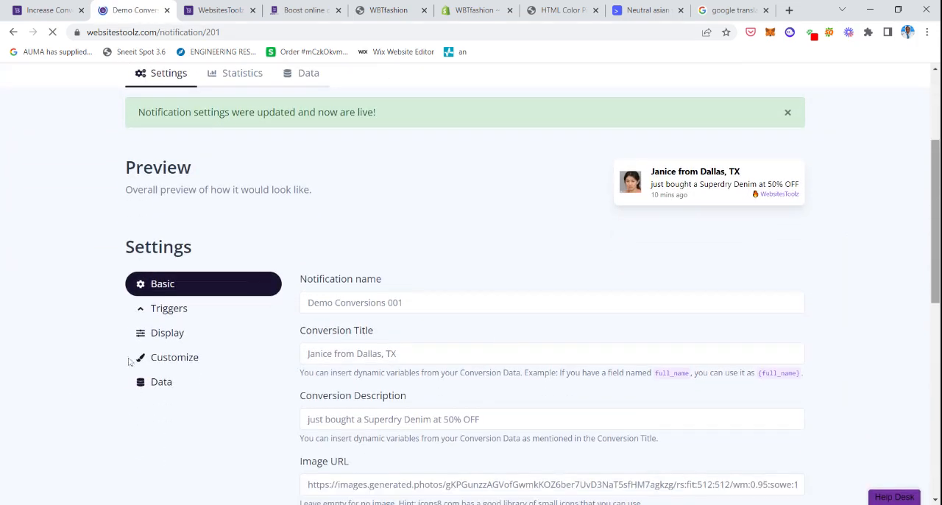
left_click(168, 332)
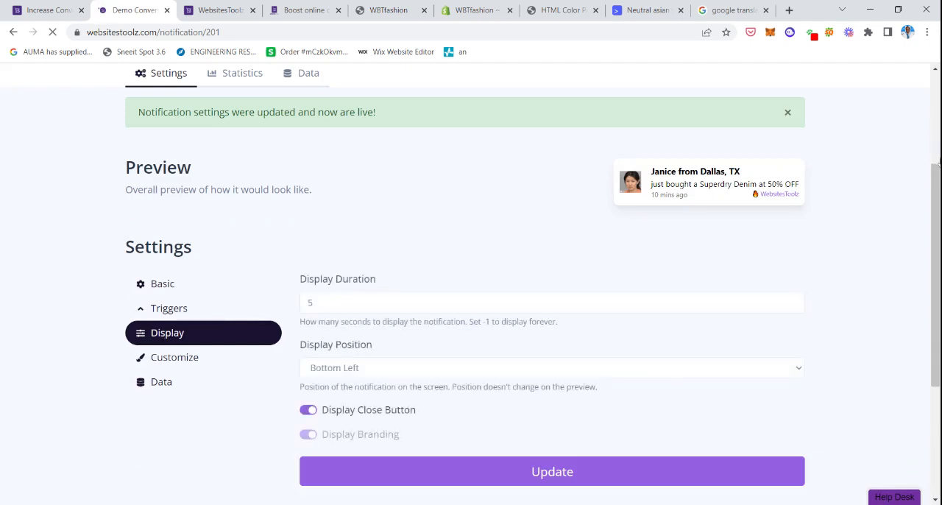
scroll(939, 164, "down", 2)
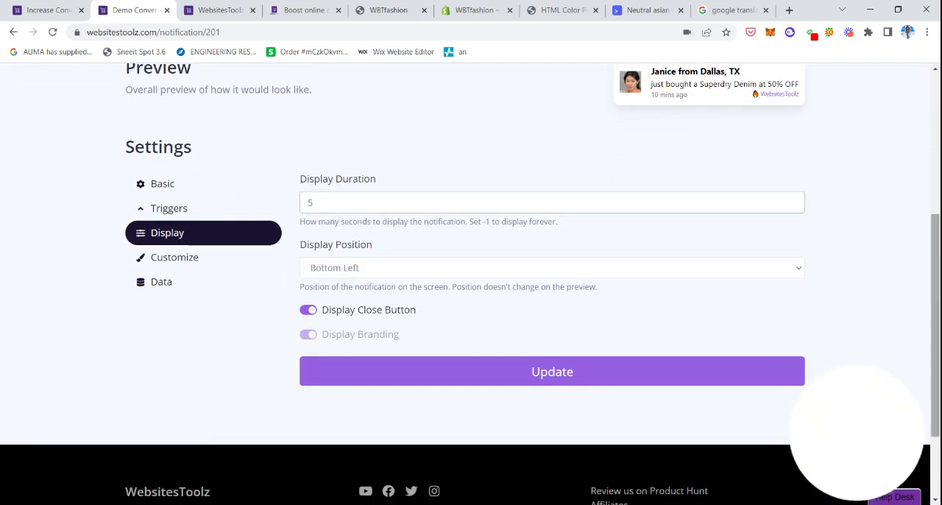
scroll(857, 438, "up", 1)
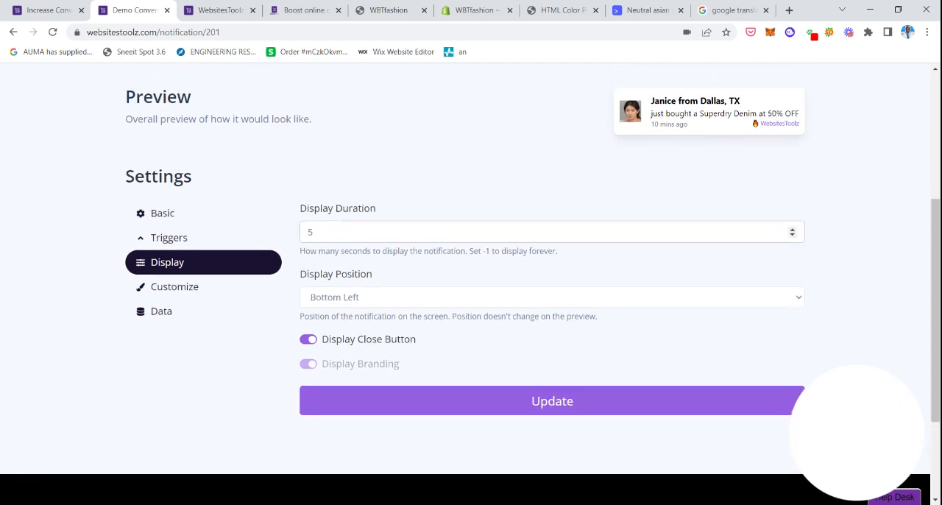
left_click(314, 232)
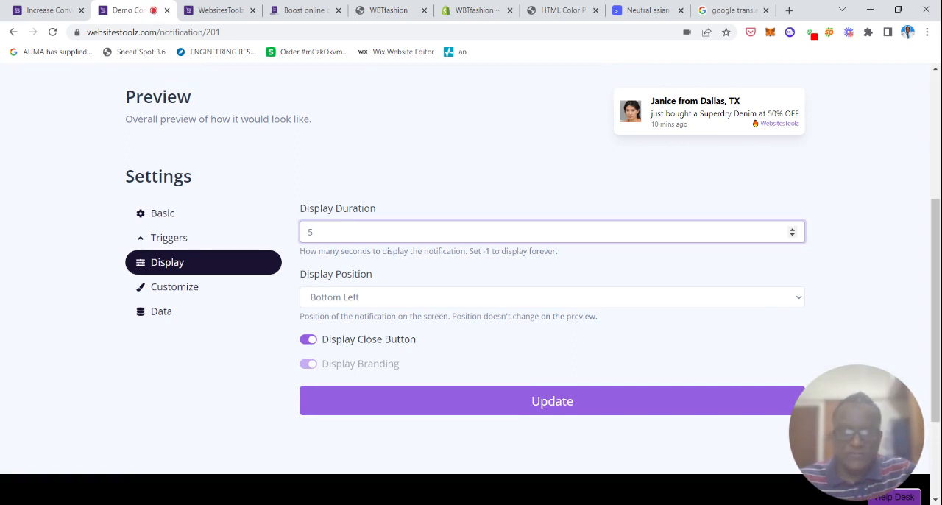
key("BackSpace")
type("10")
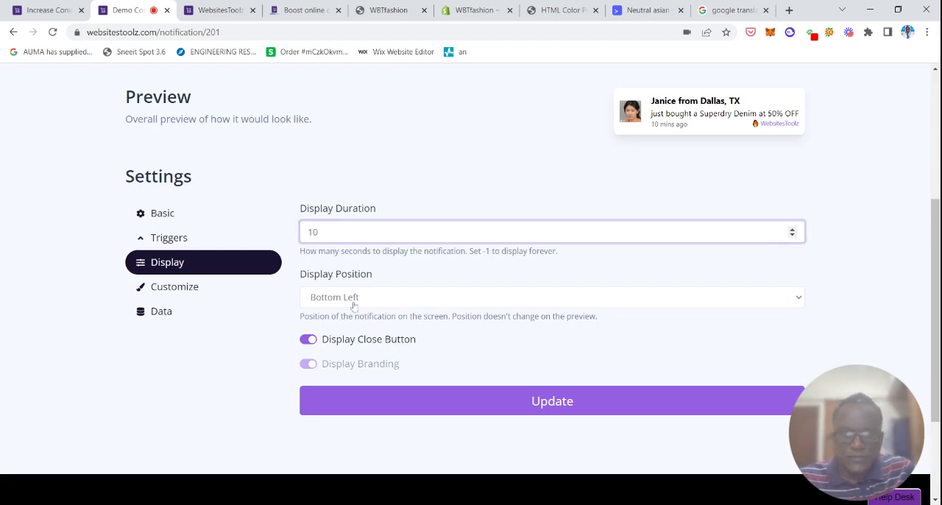
left_click(401, 301)
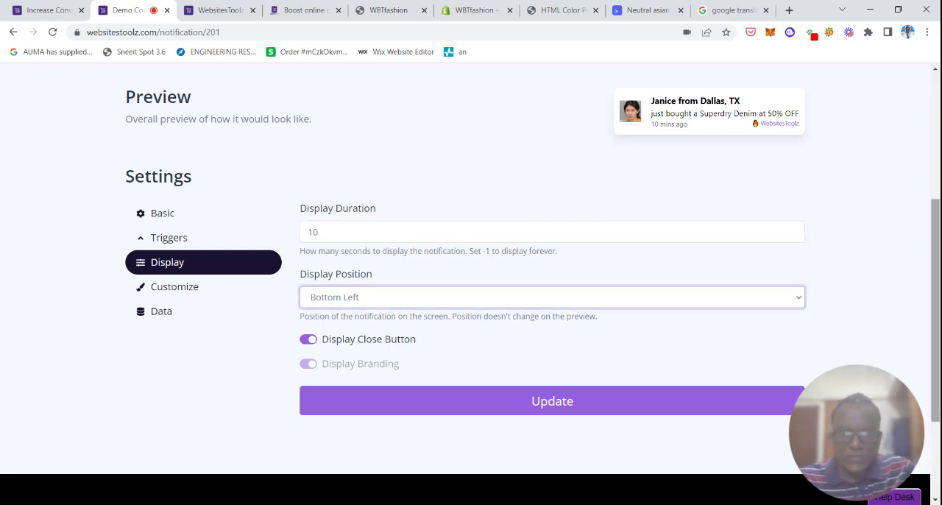
Turn off Display Close Button and save the display settings.
scroll(793, 274, "down", 1)
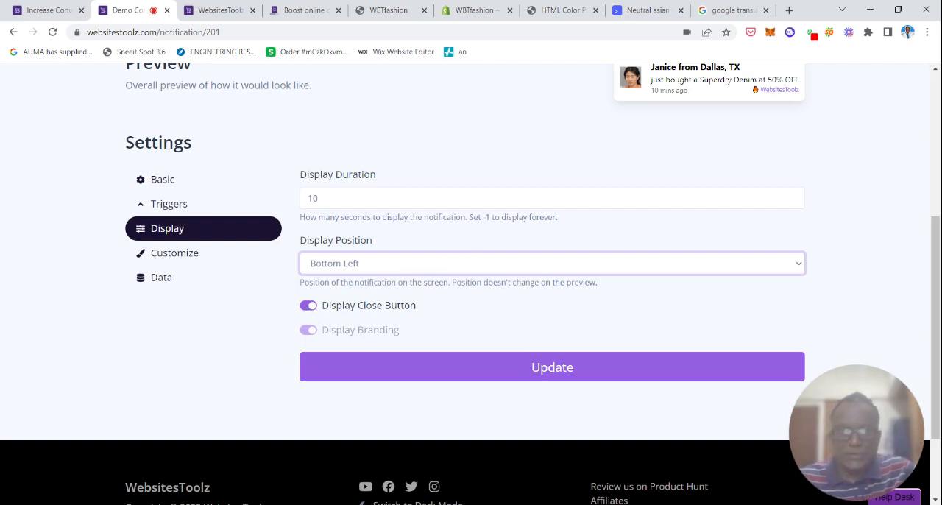
left_click(307, 305)
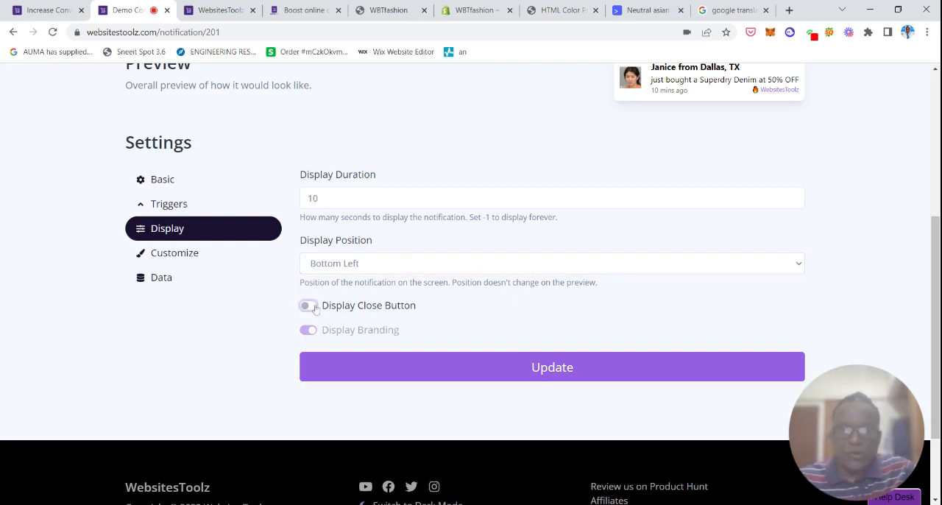
scroll(307, 304, "up", 1)
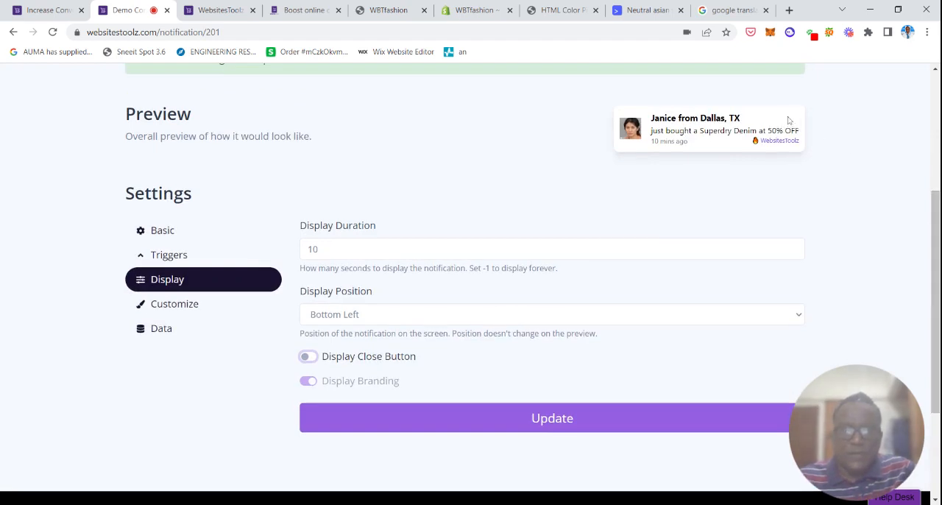
left_click(310, 358)
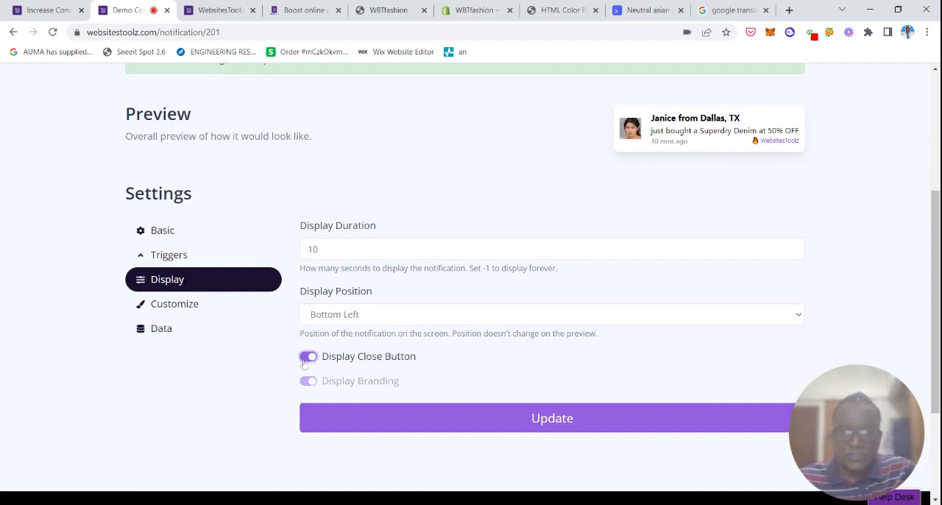
left_click(304, 362)
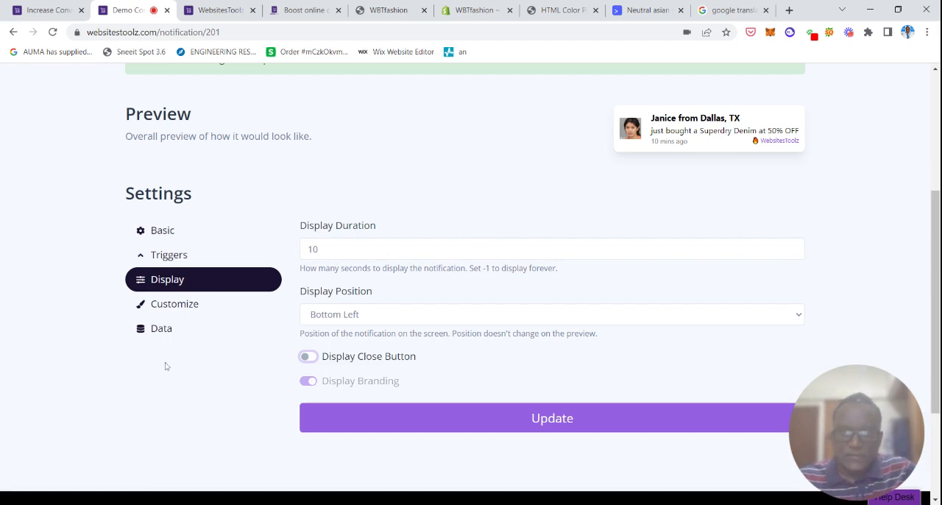
left_click(624, 412)
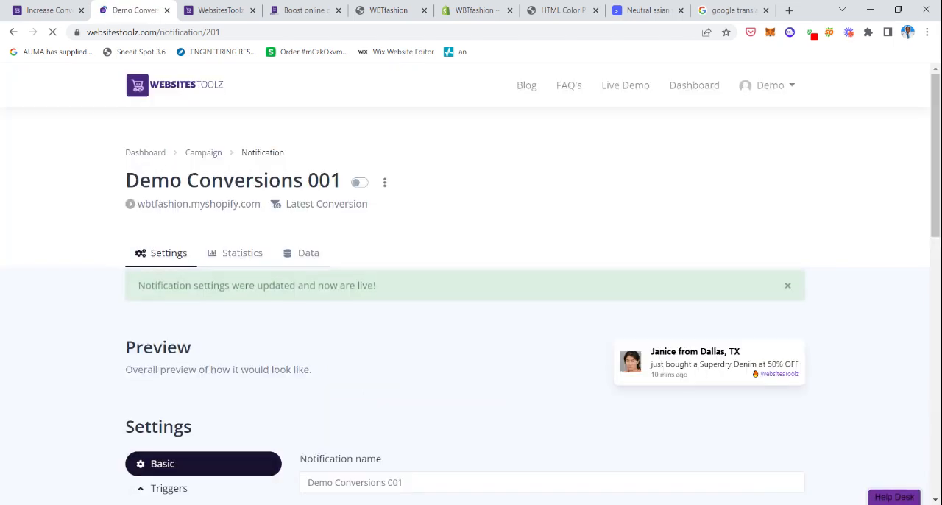
Open the notification's Customize settings and look over the color options alongside the preview.
scroll(180, 206, "down", 4)
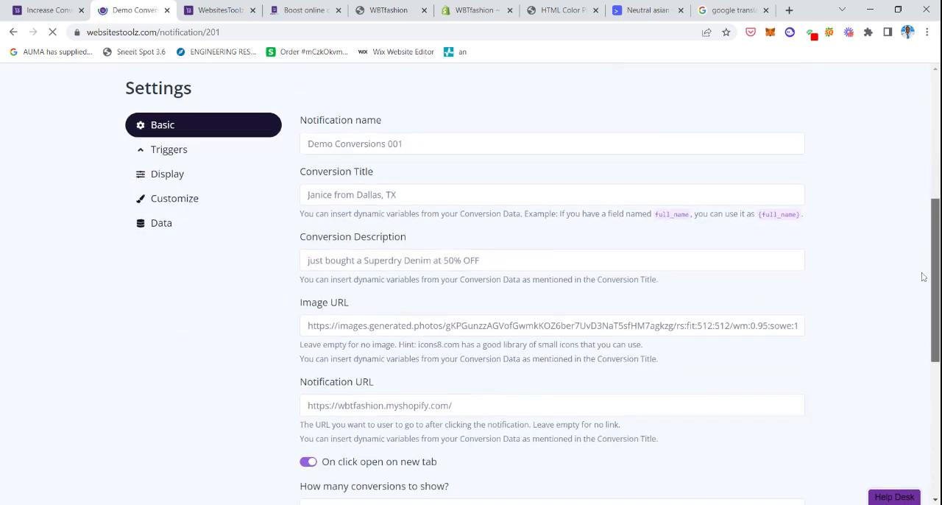
left_click(180, 201)
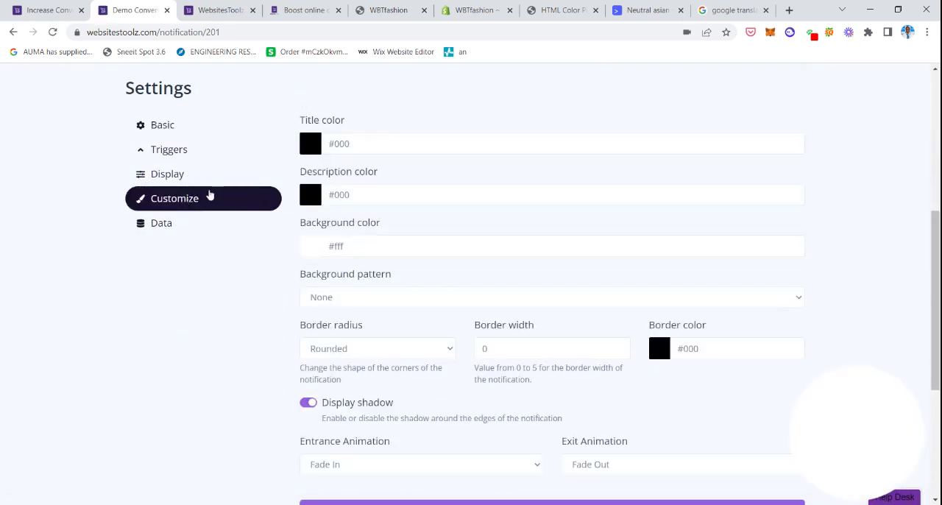
scroll(586, 187, "up", 5)
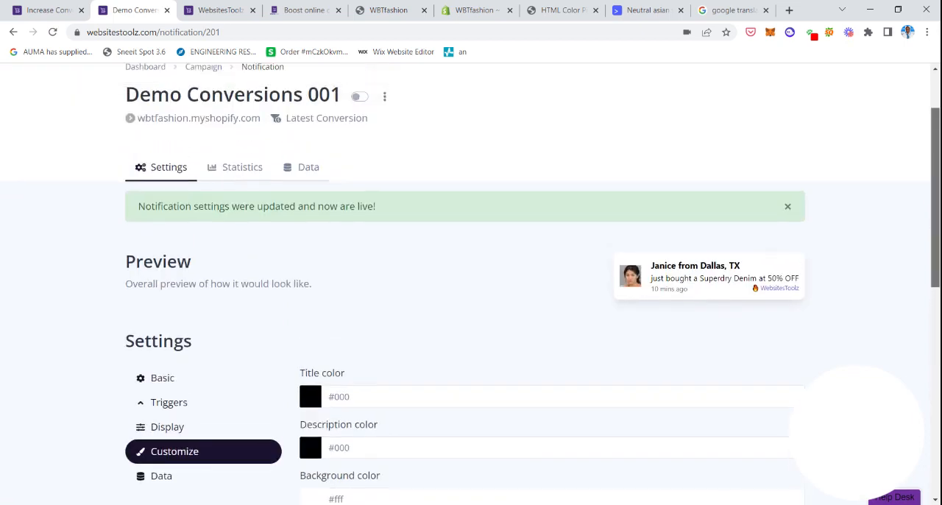
scroll(587, 187, "down", 1)
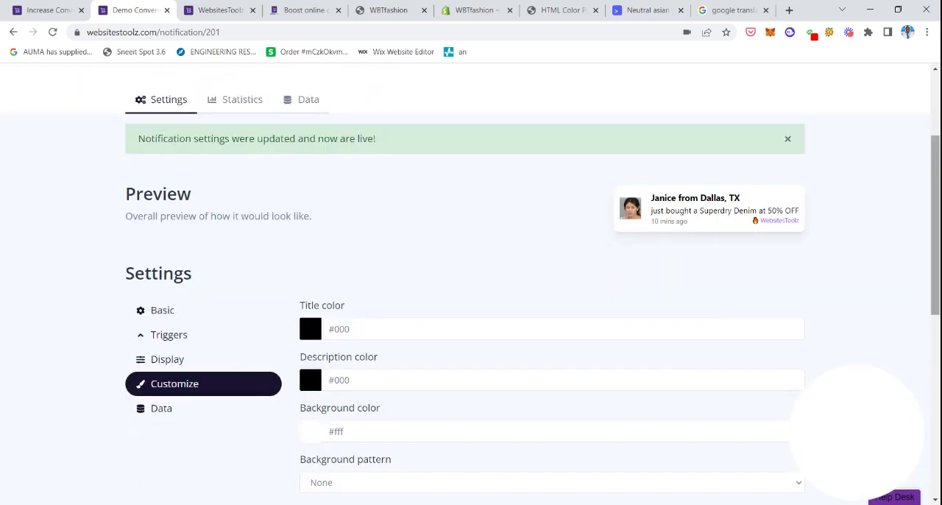
scroll(934, 221, "down", 1)
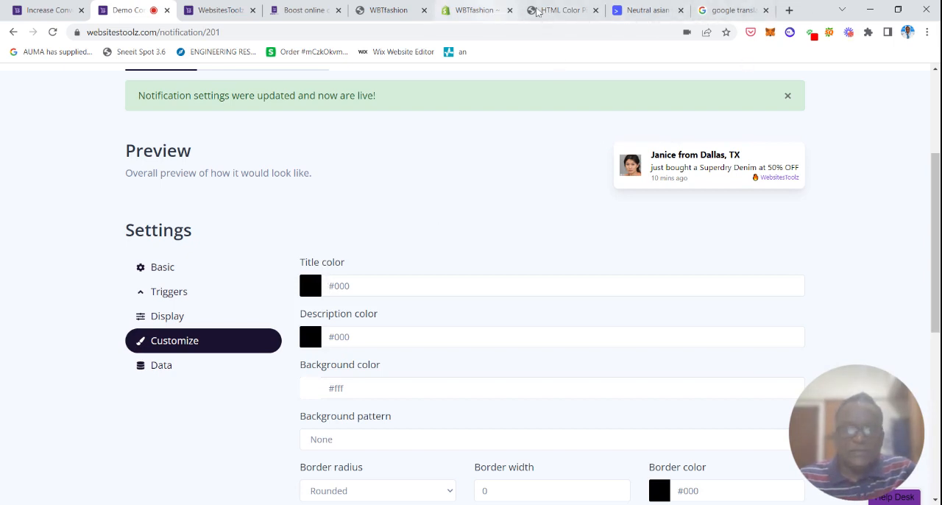
Switch to the W3Schools HTML Color Picker, pick the blue #0000cc and copy its hex code.
left_click(554, 10)
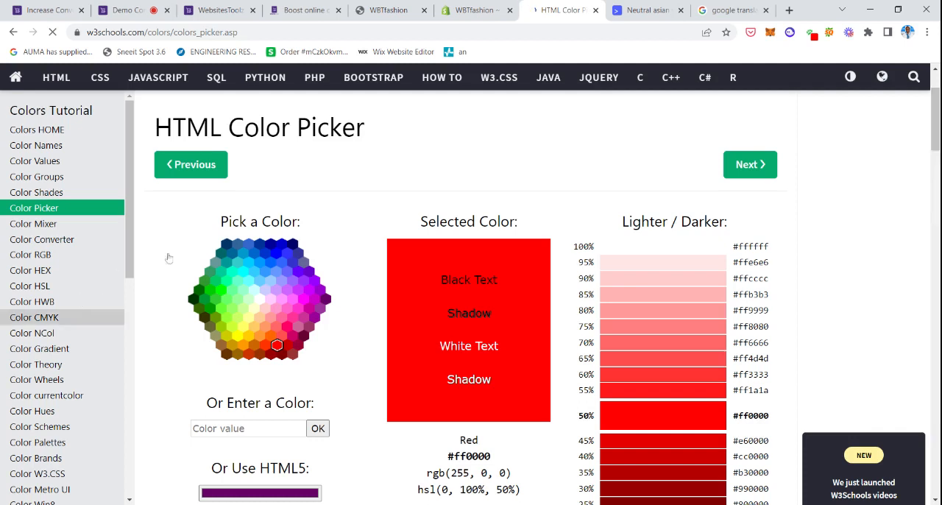
left_click(281, 245)
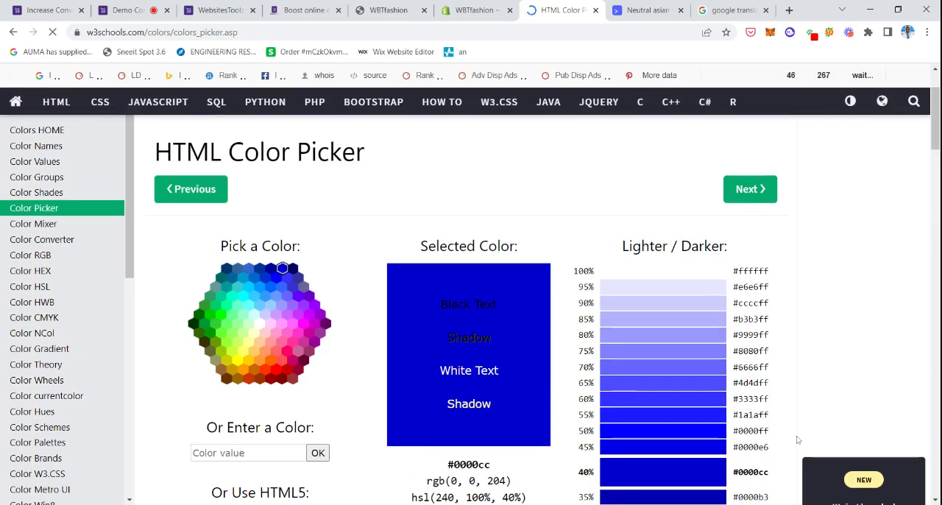
scroll(471, 312, "down", 2)
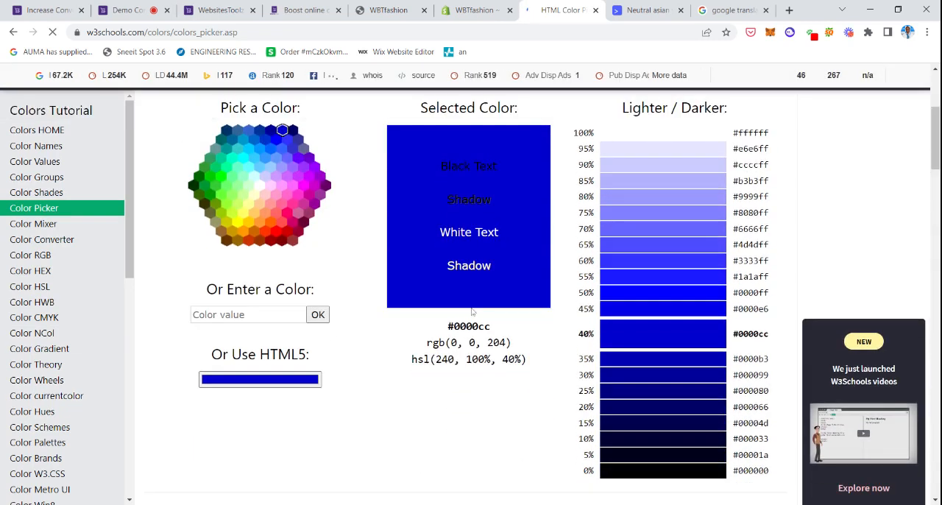
left_click_drag(448, 328, 491, 328)
key("ctrl+c")
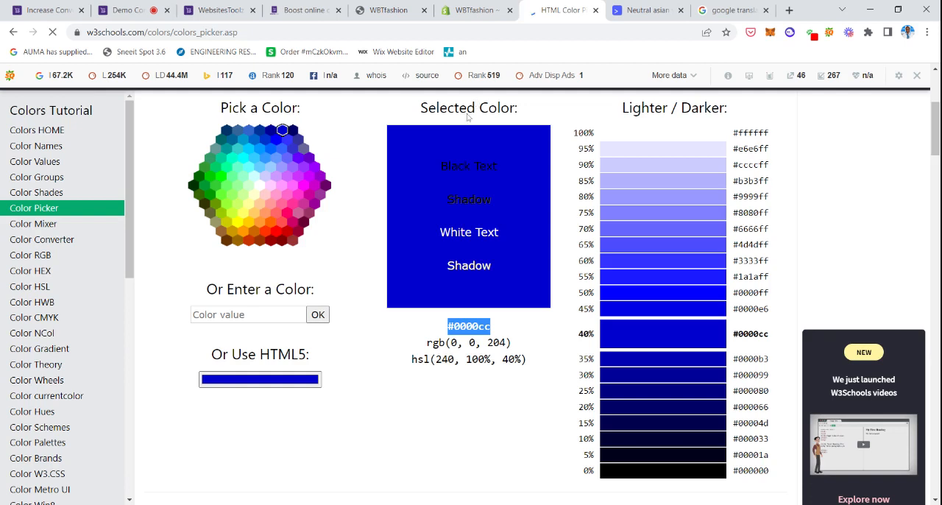
Back in the WebsitesToolz notification, set the Title color to #0000cc, save it and check the preview.
left_click(117, 10)
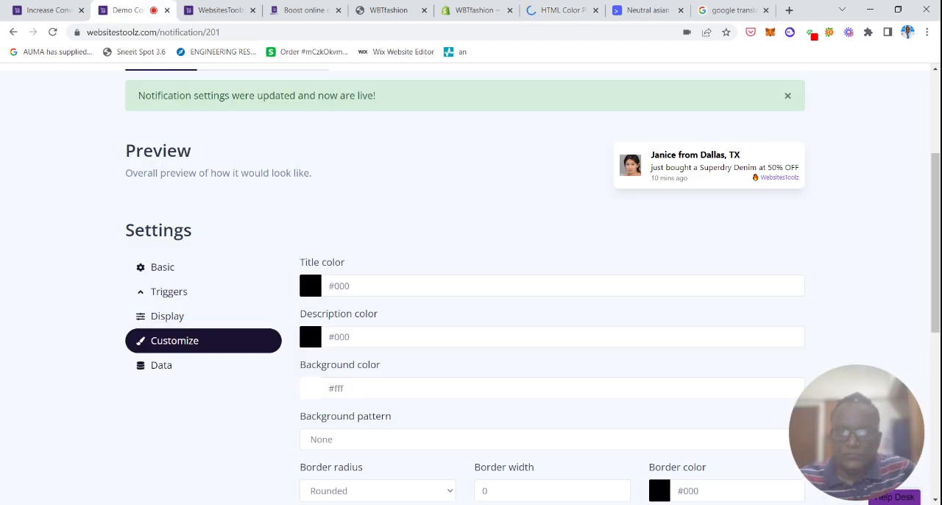
left_click_drag(352, 287, 318, 292)
key("ctrl+v")
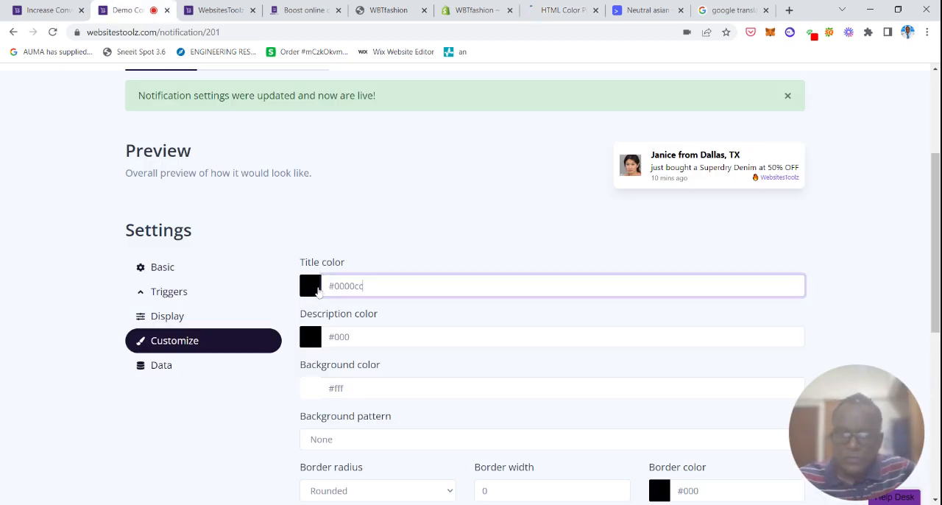
key("Return")
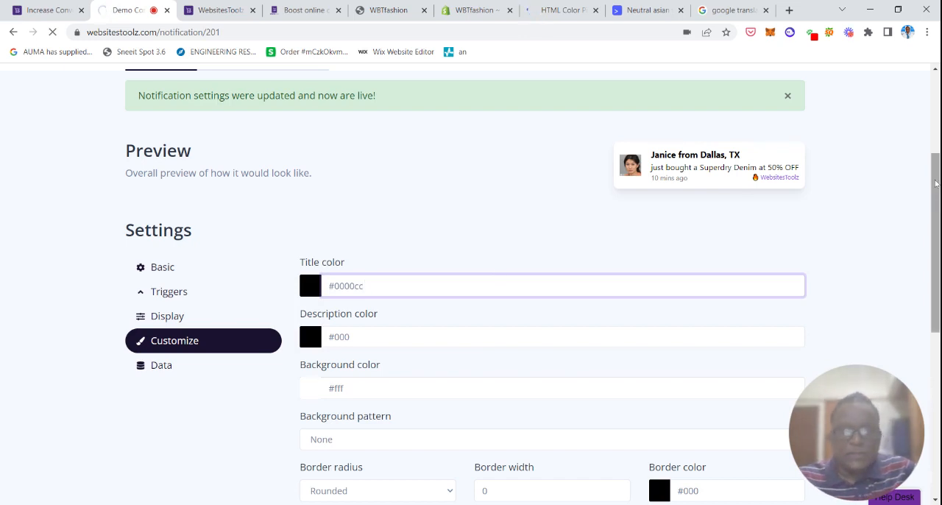
left_click_drag(936, 177, 936, 185)
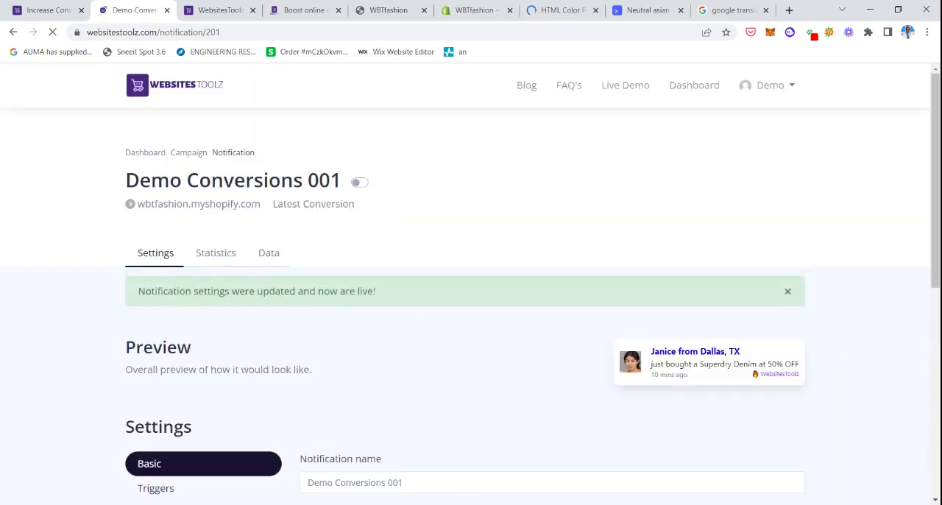
scroll(669, 230, "down", 3)
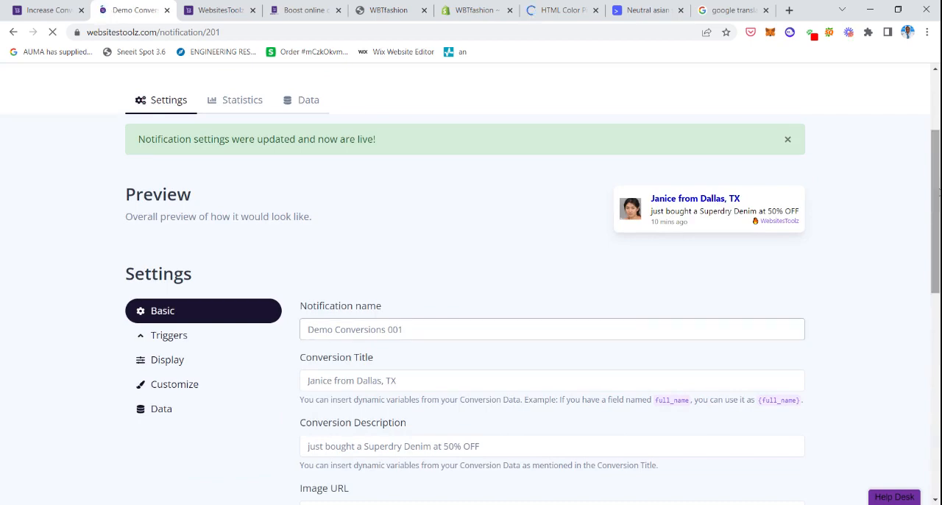
Check the notification preview with the new title color and save the basic settings.
scroll(566, 213, "down", 4)
scroll(566, 214, "up", 3)
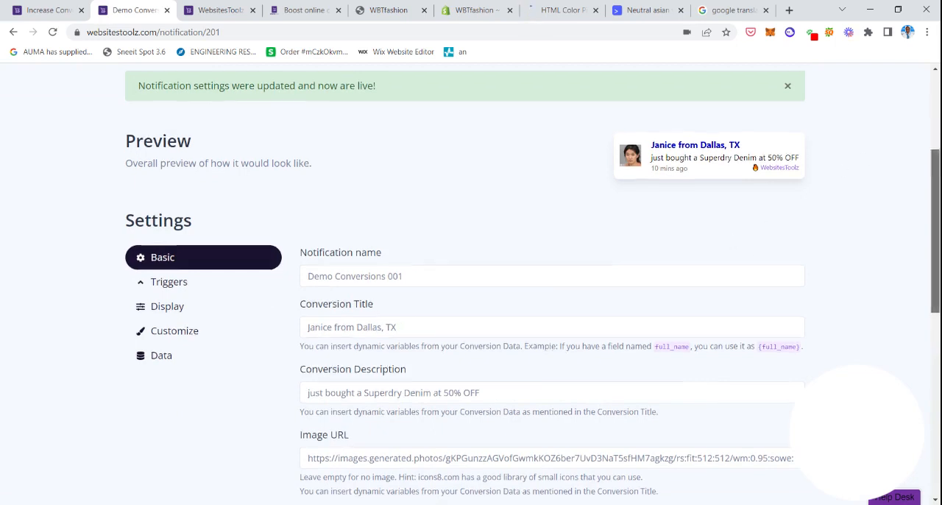
left_click_drag(936, 236, 937, 365)
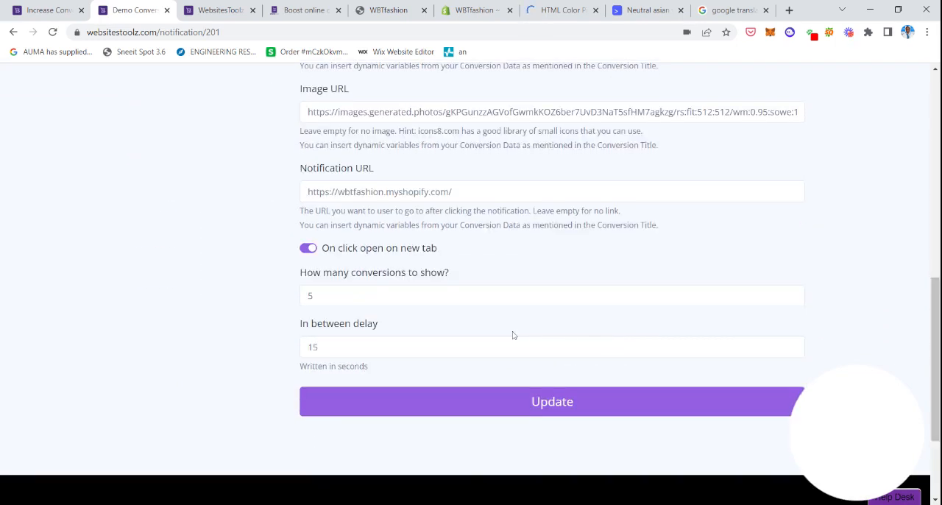
left_click(550, 407)
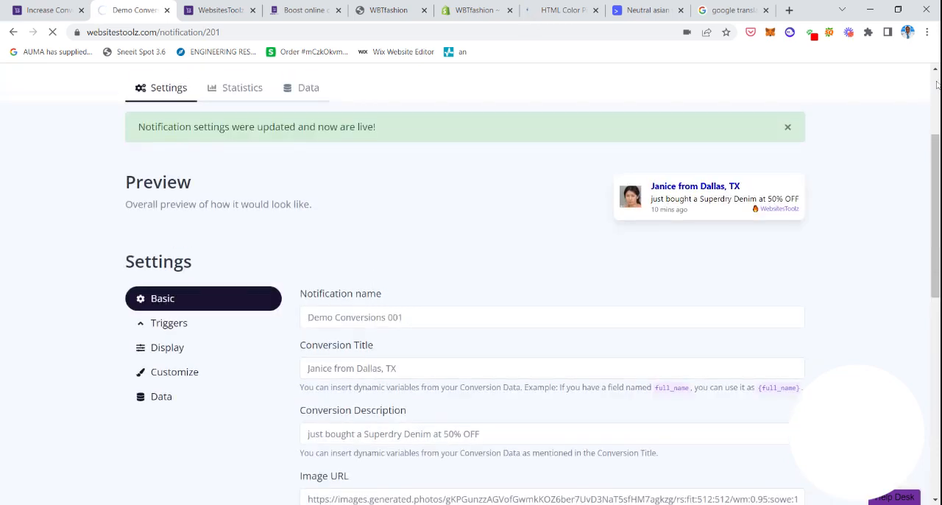
Return to the notification's Customize settings for the title and description colors.
left_click(172, 373)
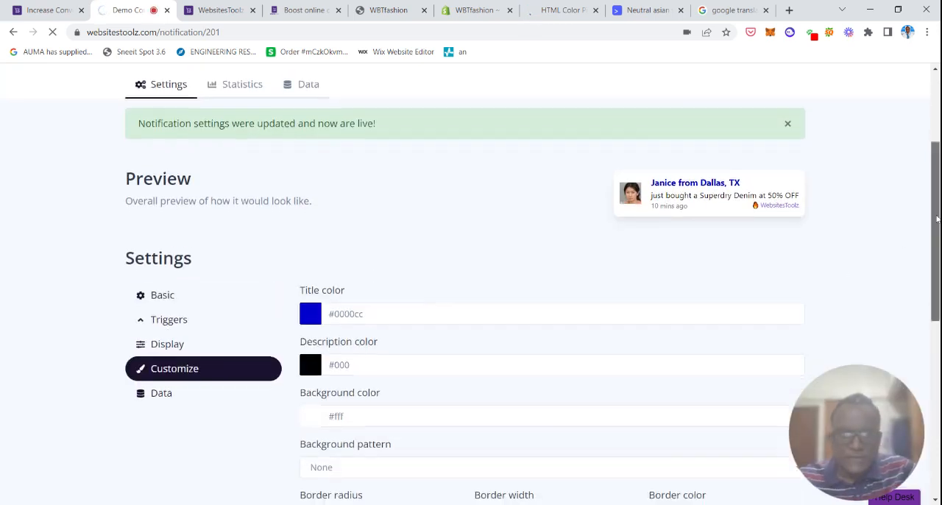
scroll(515, 243, "down", 1)
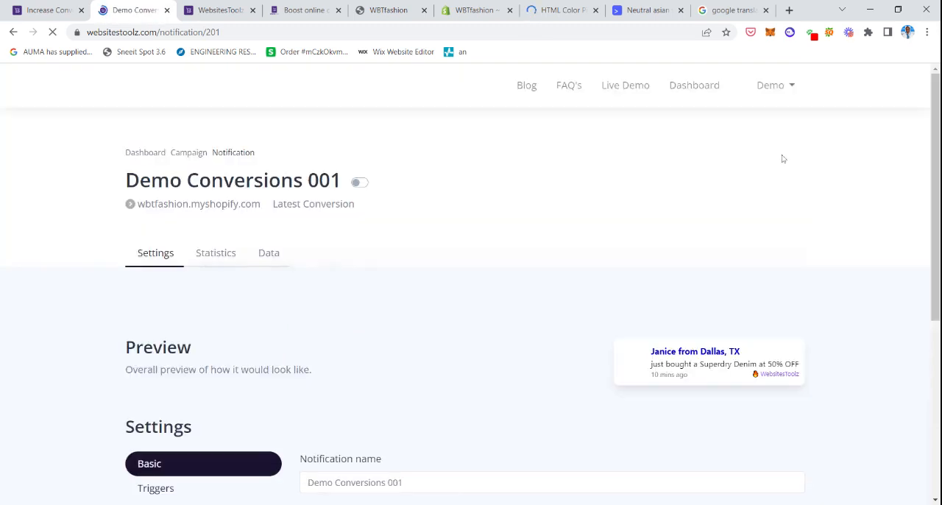
scroll(180, 319, "down", 3)
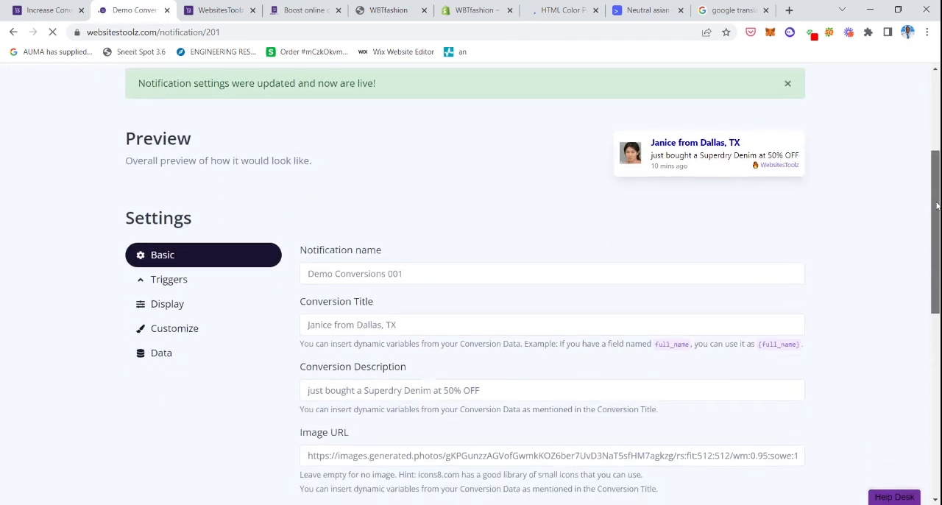
left_click(179, 317)
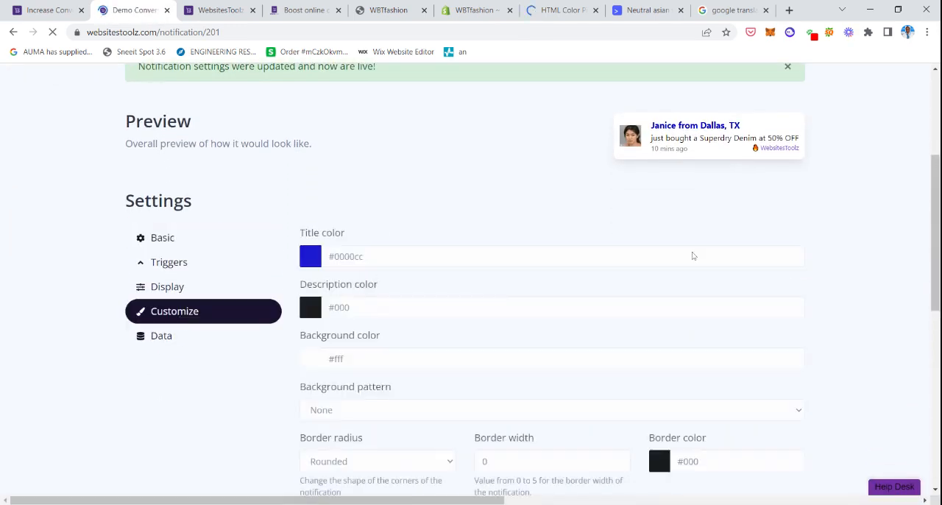
Switch to the W3Schools HTML Color Picker, pick the lighter blue shade #8080ff and copy its hex code.
left_click(561, 12)
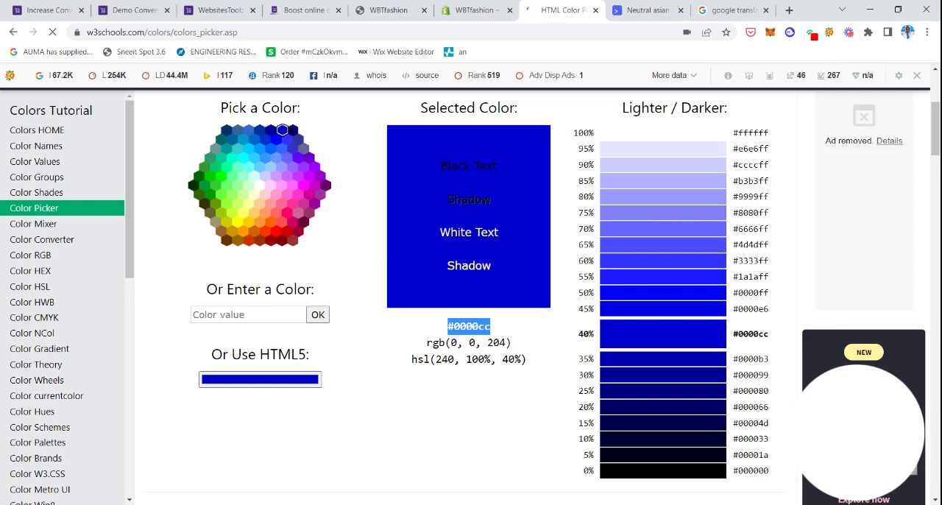
left_click(683, 220)
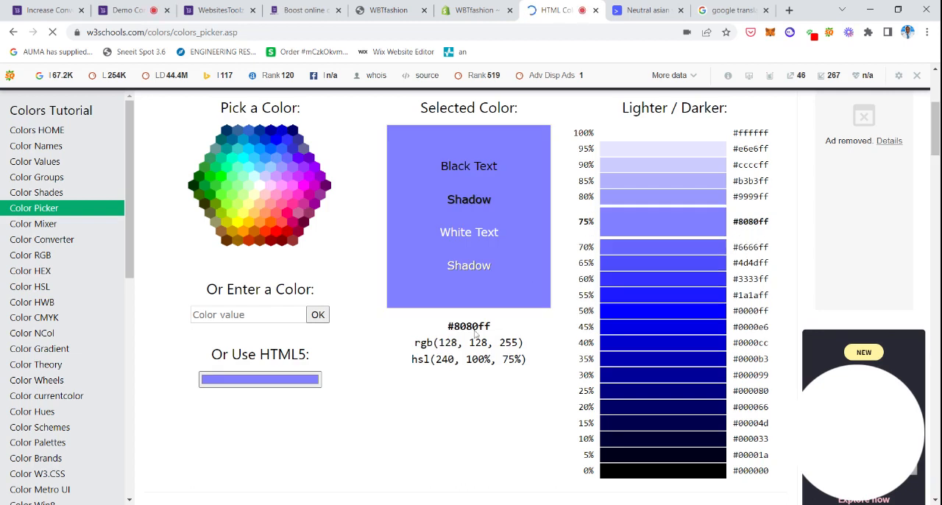
left_click_drag(503, 329, 448, 316)
key("ctrl+c")
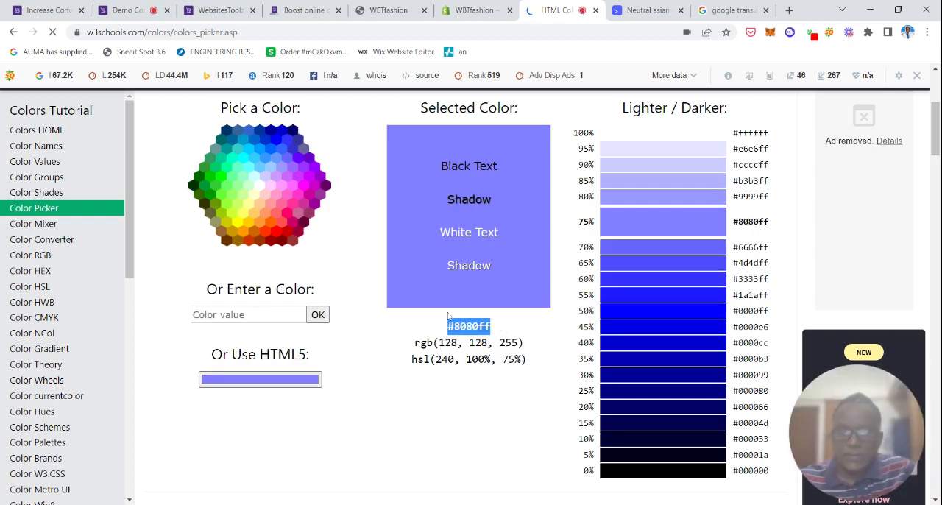
Back in the WebsitesToolz notification, set the Description color to #8080ff and save it.
key("ctrl+2")
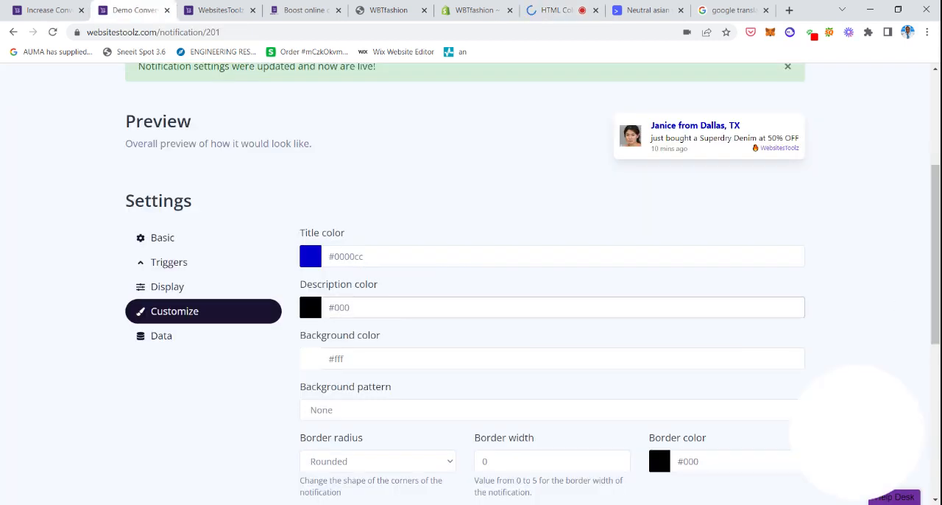
triple_click(339, 307)
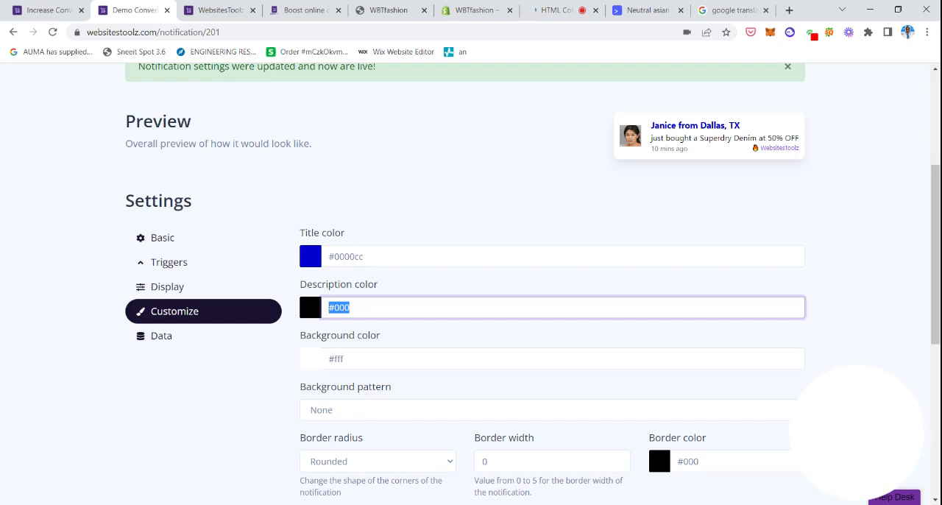
key("ctrl+v")
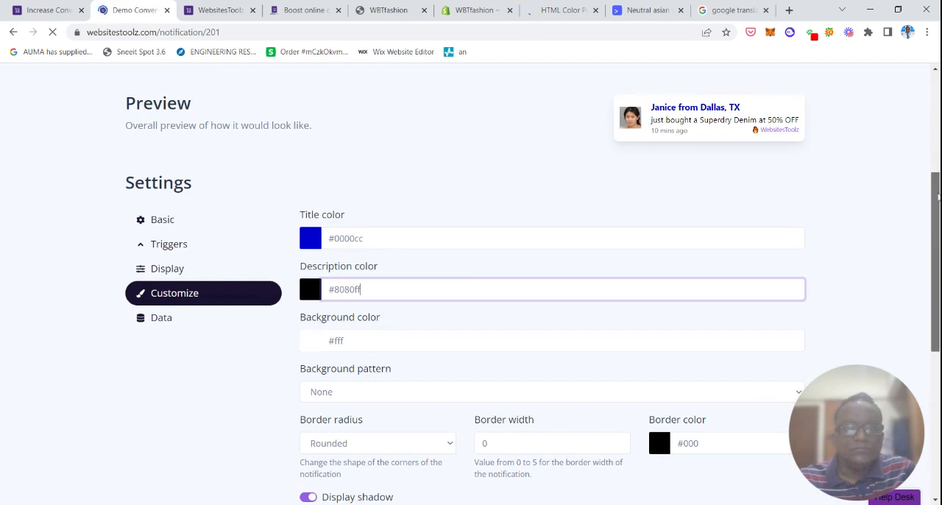
left_click_drag(936, 164, 937, 224)
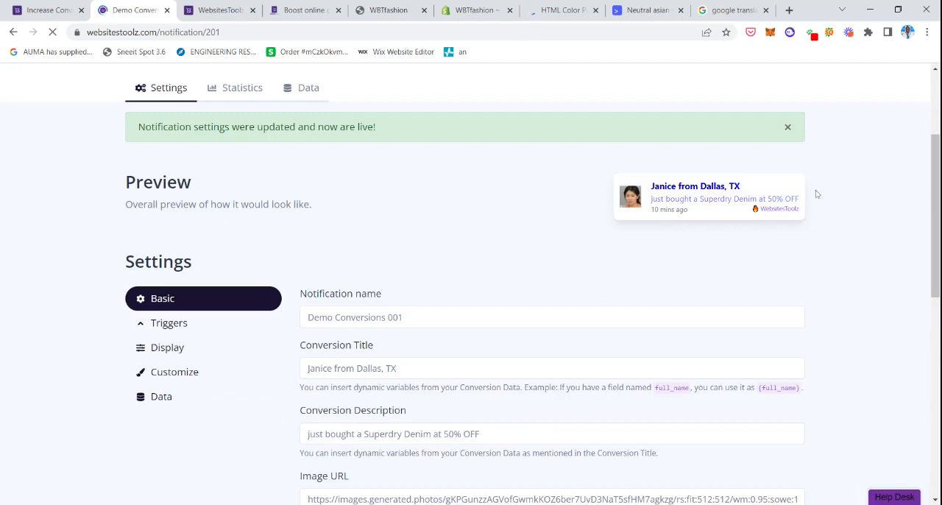
Check the description color in the preview and save the notification's basic settings once more.
scroll(808, 154, "down", 1)
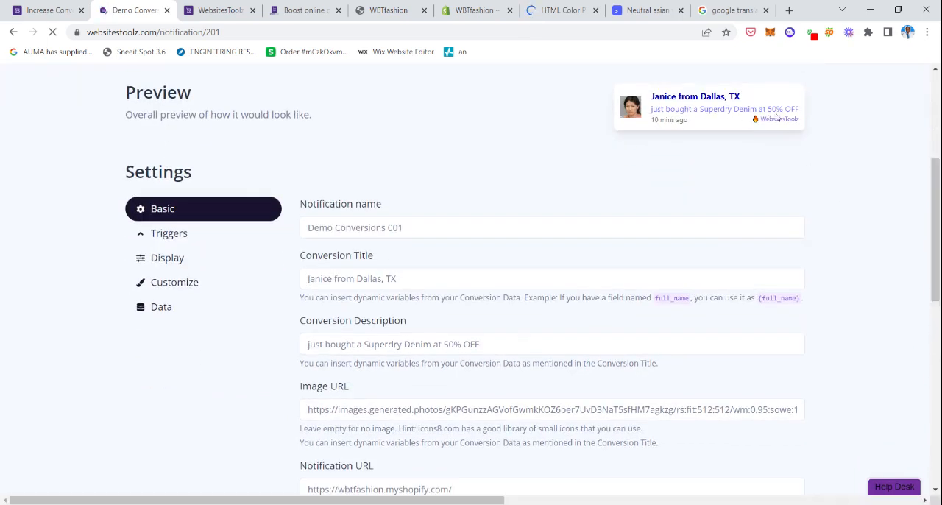
scroll(181, 243, "down", 1)
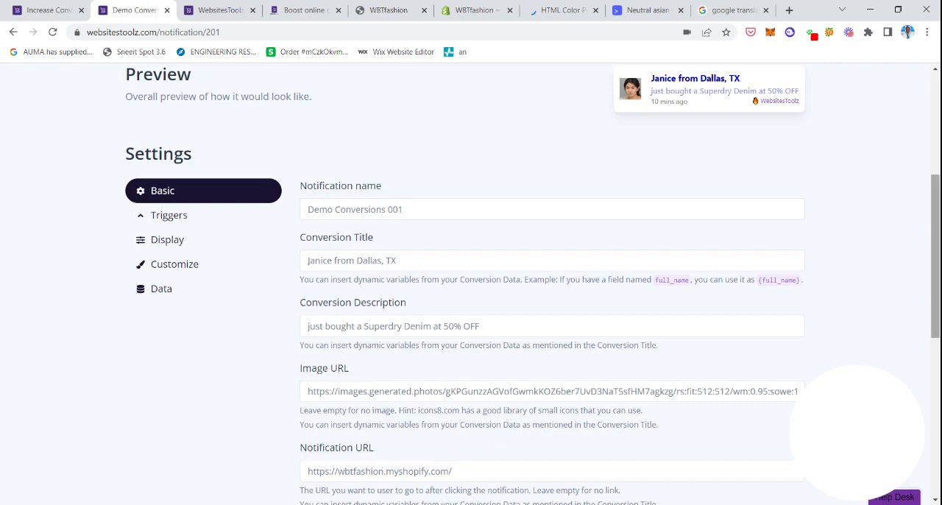
scroll(706, 330, "down", 5)
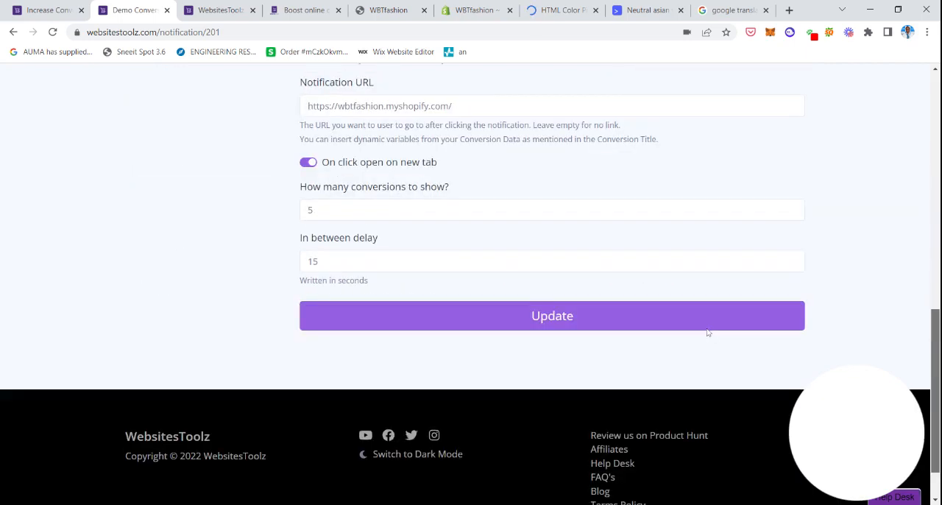
left_click(625, 320)
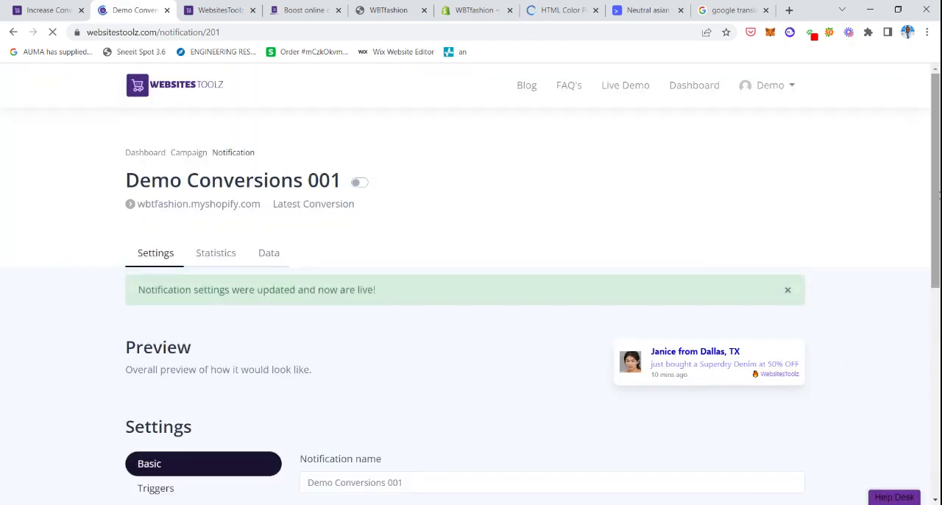
Reopen the notification's Customize settings and look over the colors and border options alongside the preview.
scroll(766, 316, "down", 5)
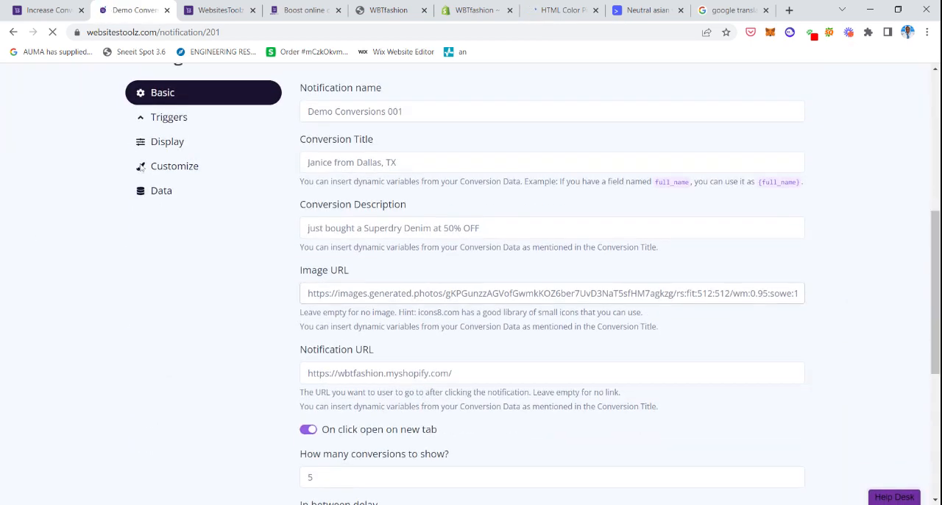
left_click(171, 165)
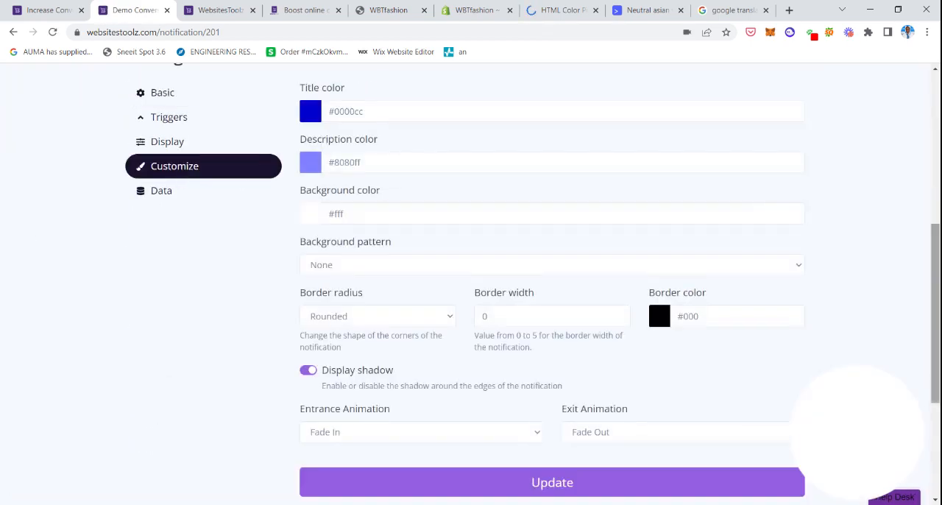
left_click_drag(933, 249, 933, 184)
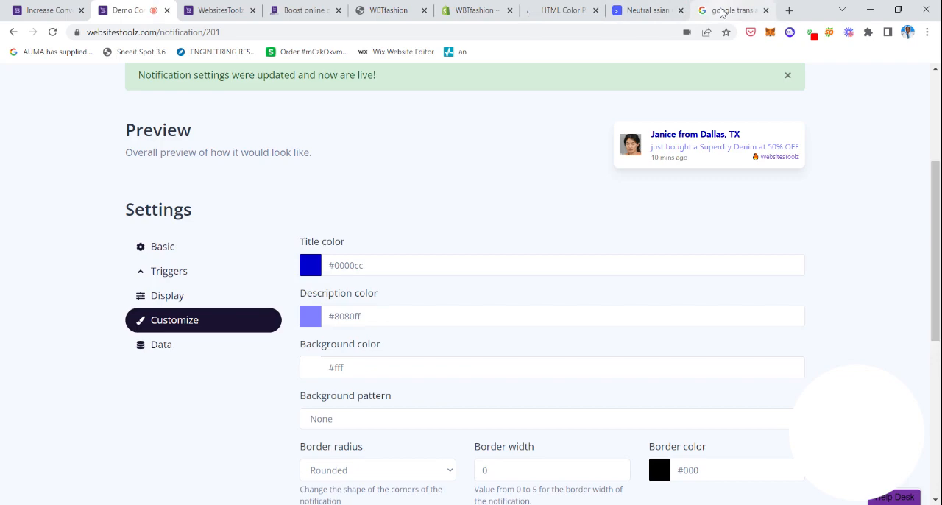
Switch to the W3Schools HTML Color Picker, pick the purple #6600cc and copy its hex code.
left_click(563, 11)
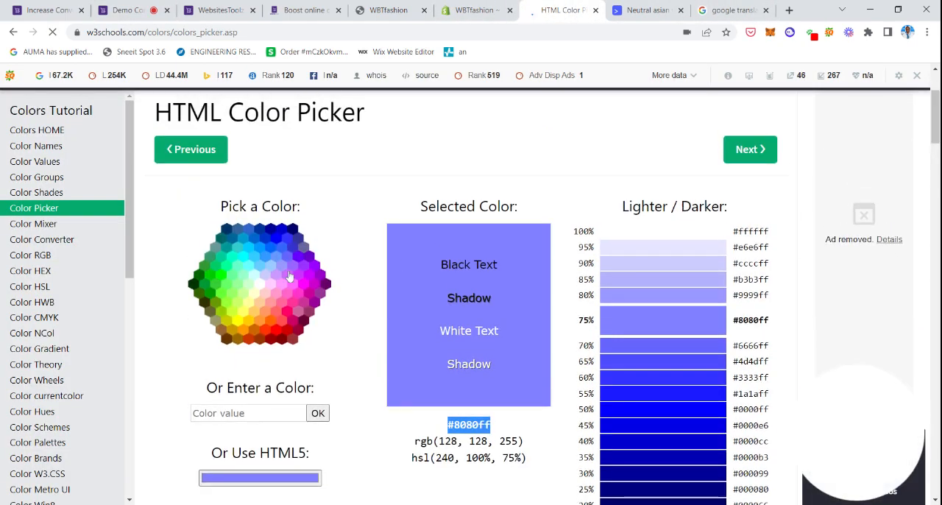
left_click(313, 258)
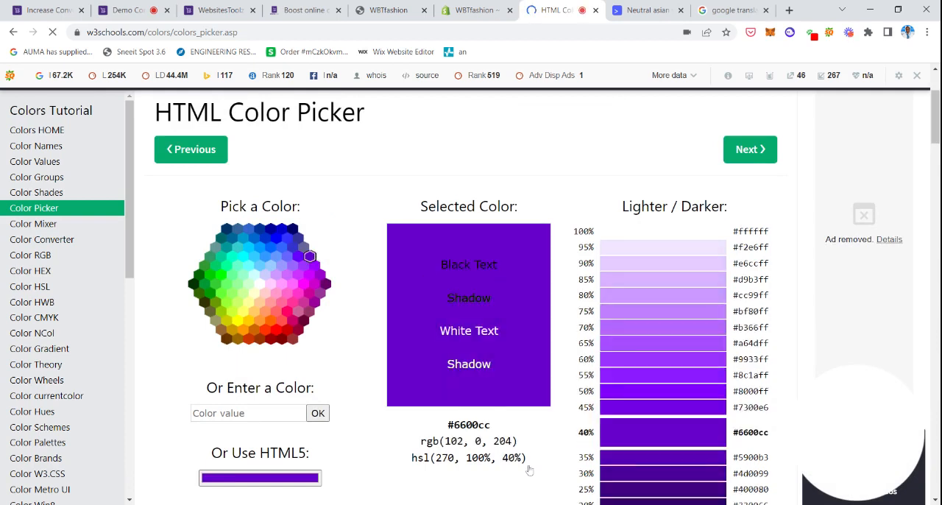
left_click_drag(491, 425, 446, 426)
key("ctrl+c")
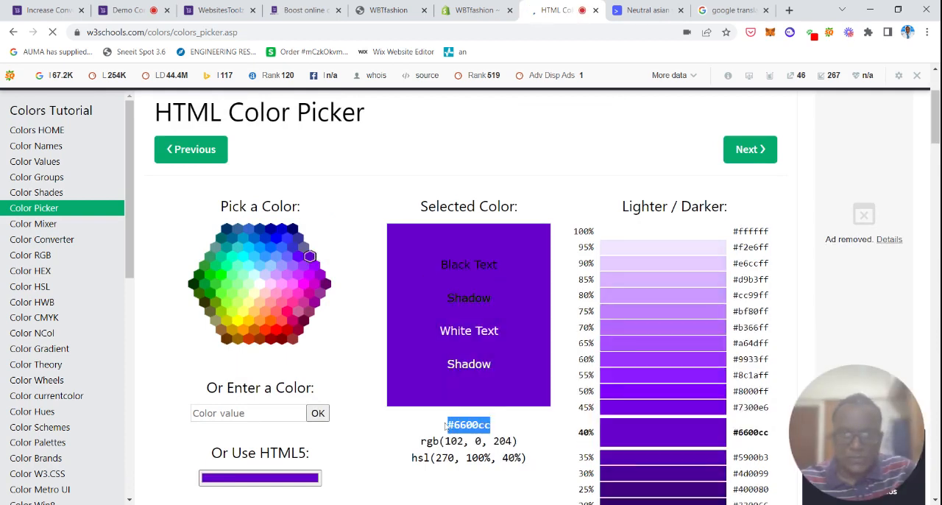
Back in the WebsitesToolz notification's Customize settings, set the Border color to #6600cc.
left_click(157, 6)
scroll(836, 286, "down", 2)
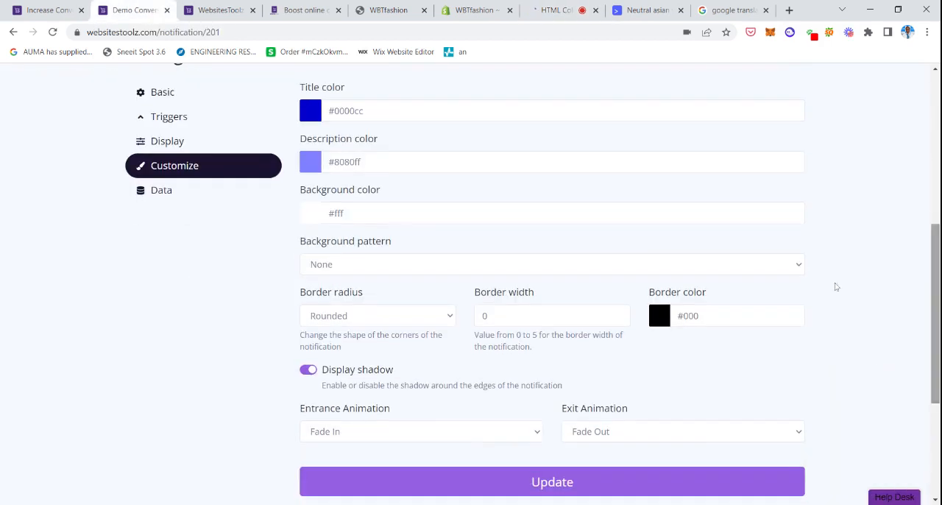
left_click_drag(702, 316, 641, 316)
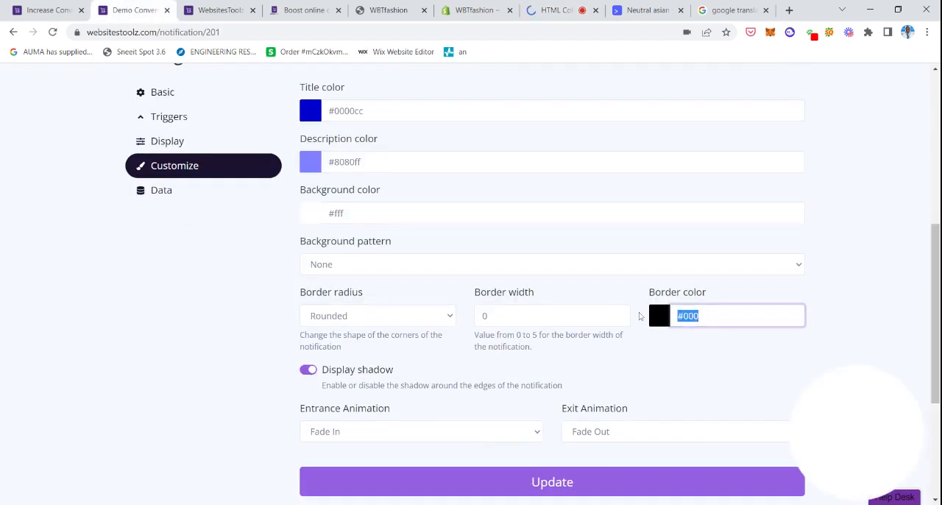
key("ctrl+v")
Set the notification's Border width to 3.
left_click(618, 316)
left_click(618, 318)
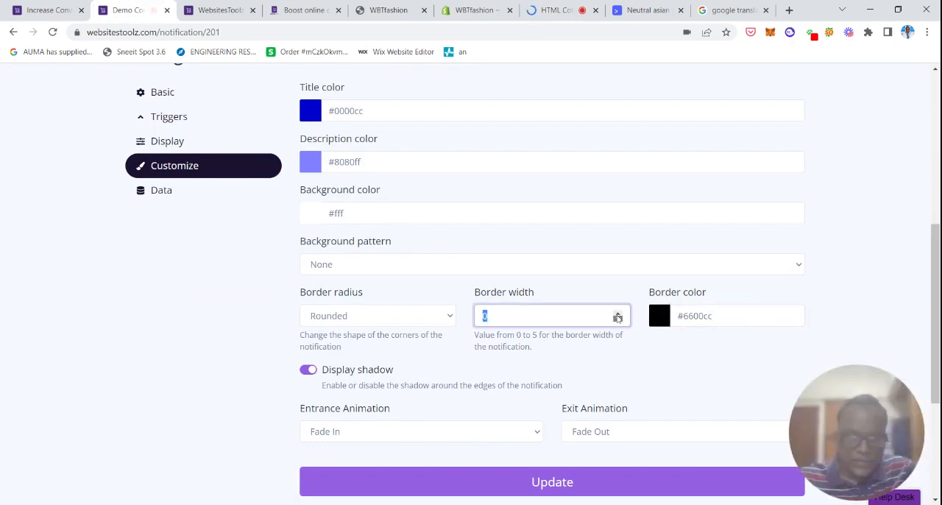
left_click(617, 317)
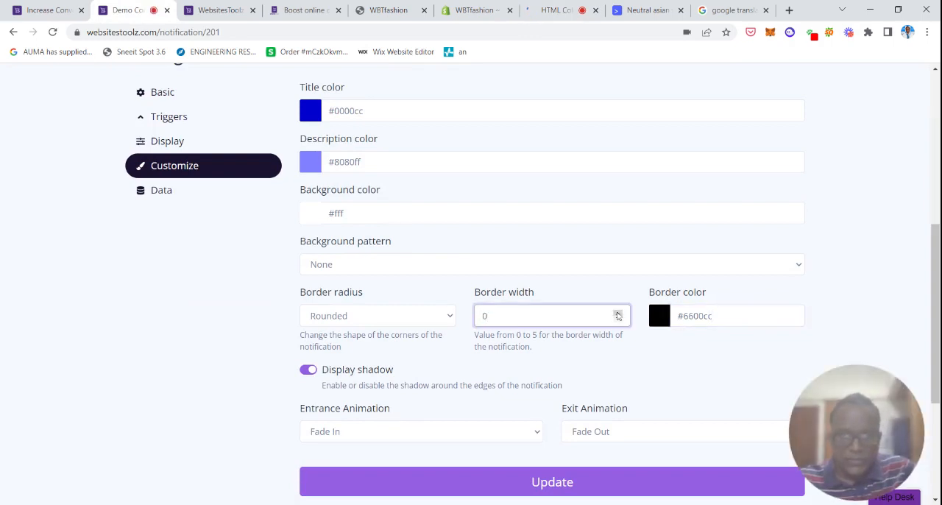
left_click(618, 314)
left_click(618, 314)
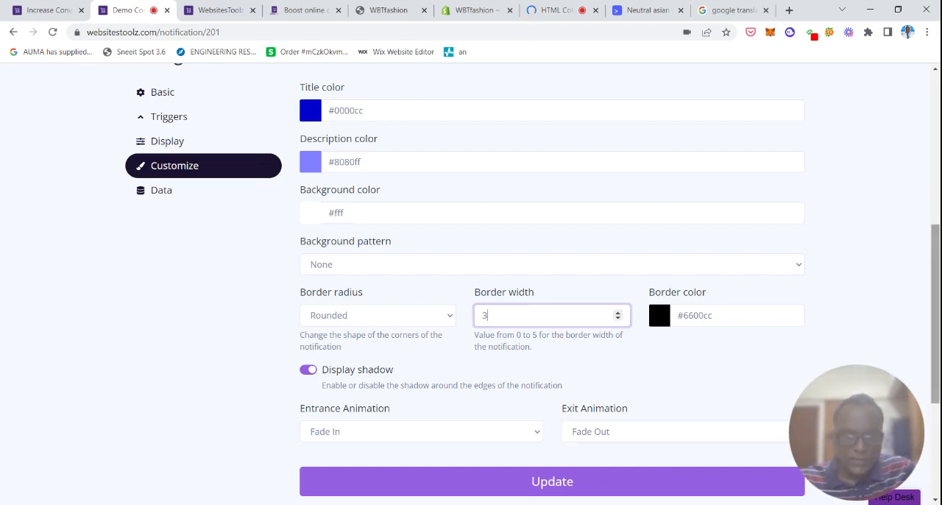
Check the border in the notification preview and save the customization settings.
scroll(657, 229, "down", 1)
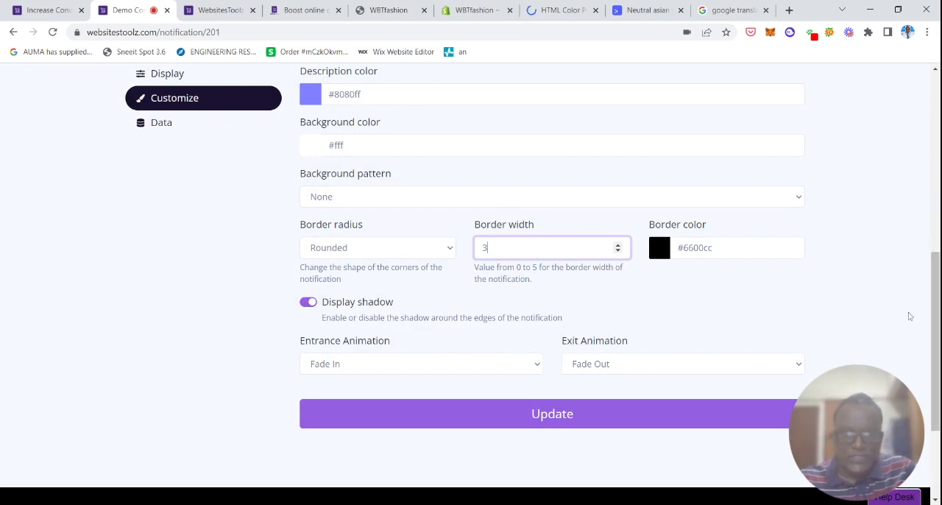
key("Return")
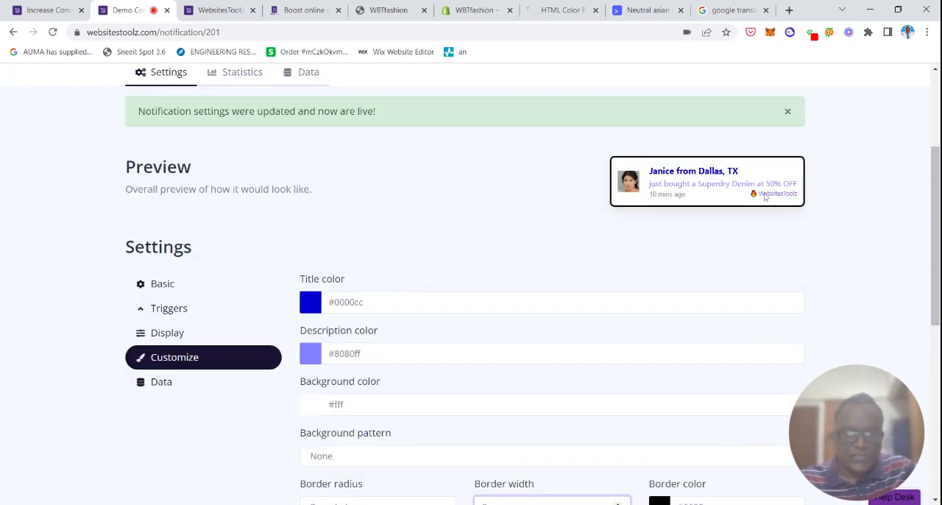
left_click_drag(937, 193, 936, 307)
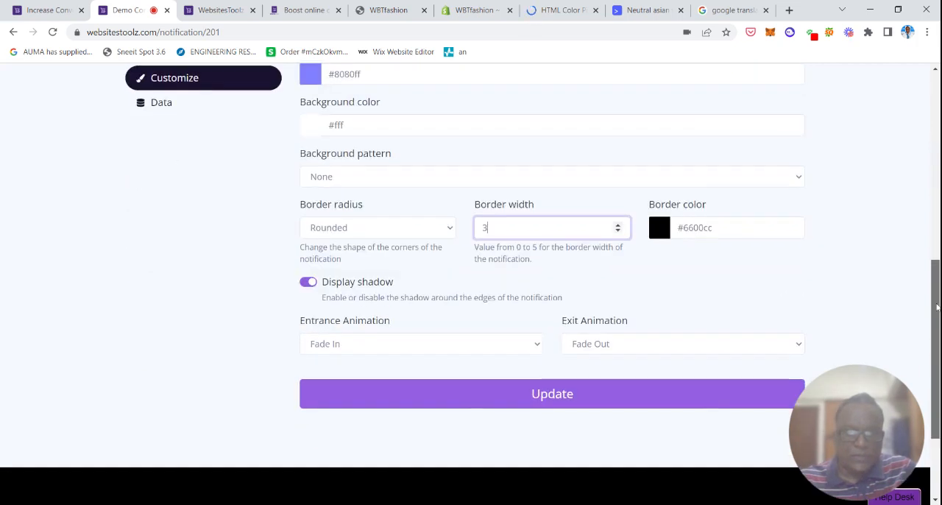
left_click(615, 398)
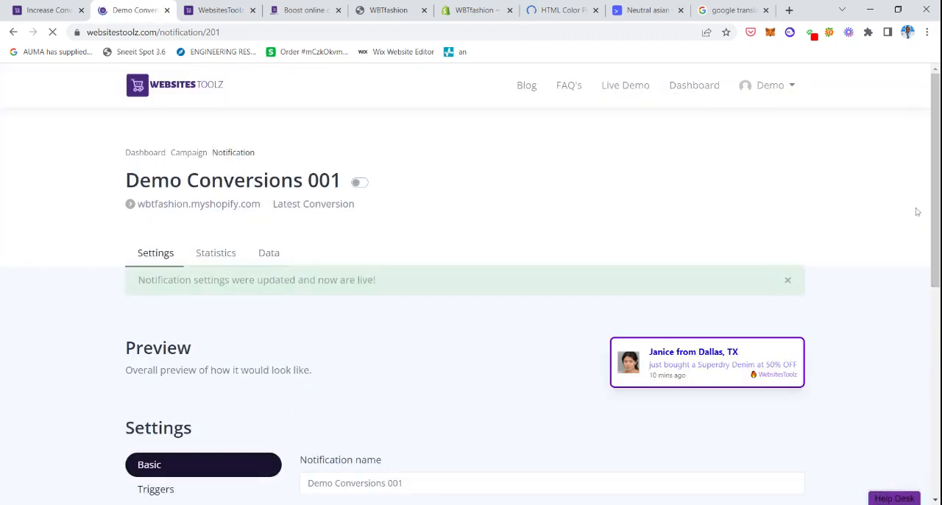
Try the Bubbles and Autumn background patterns in the notification's Customize settings, then restore the pattern to None.
scroll(917, 210, "down", 4)
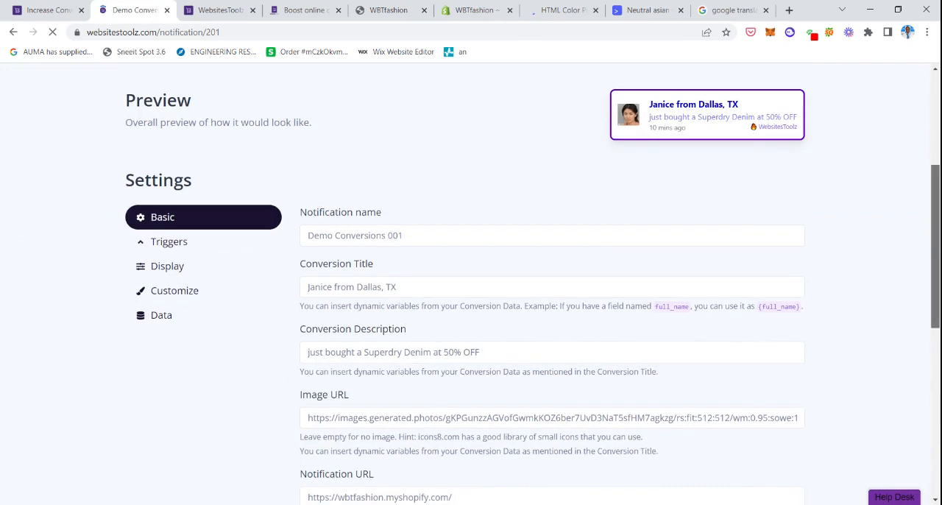
left_click(182, 295)
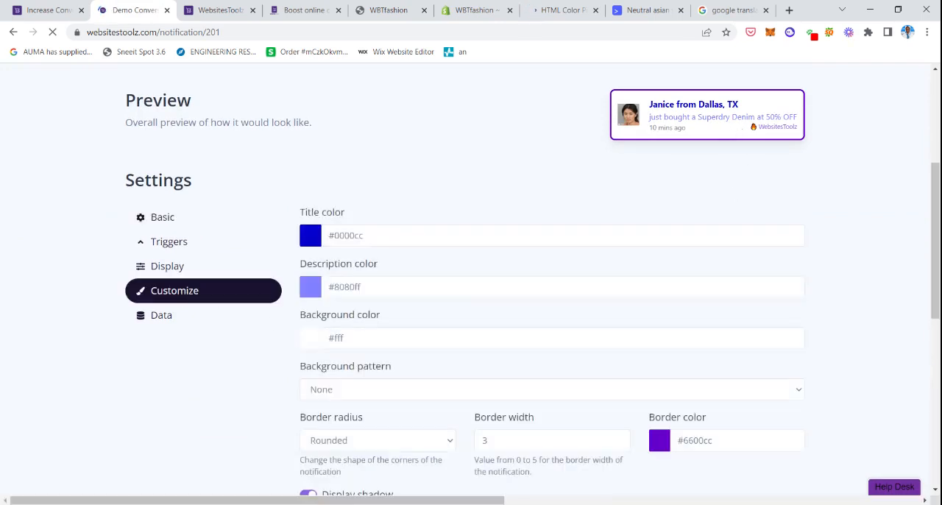
left_click(328, 345)
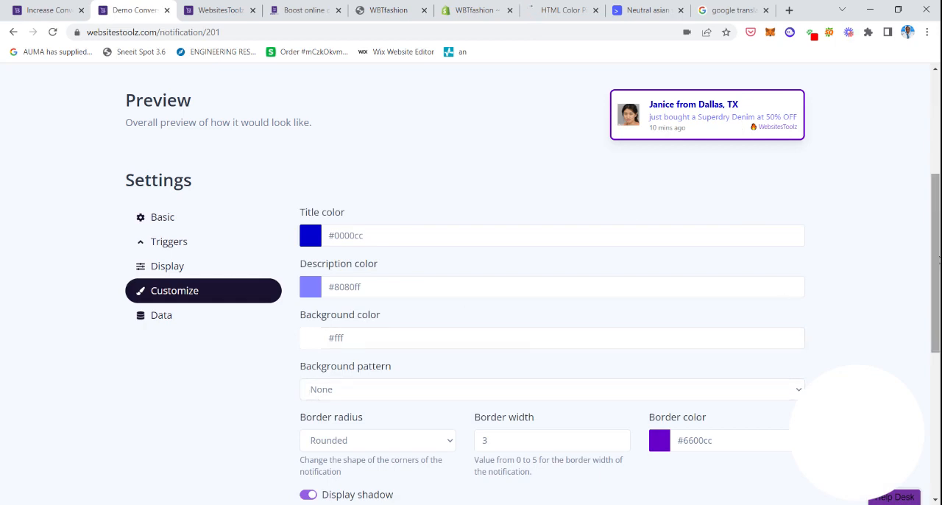
scroll(657, 364, "down", 1)
scroll(657, 364, "up", 1)
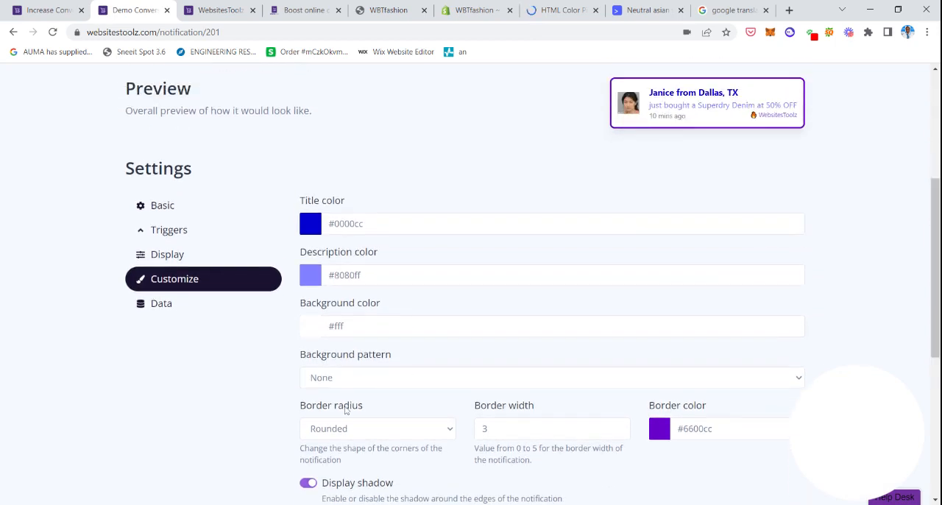
left_click(387, 358)
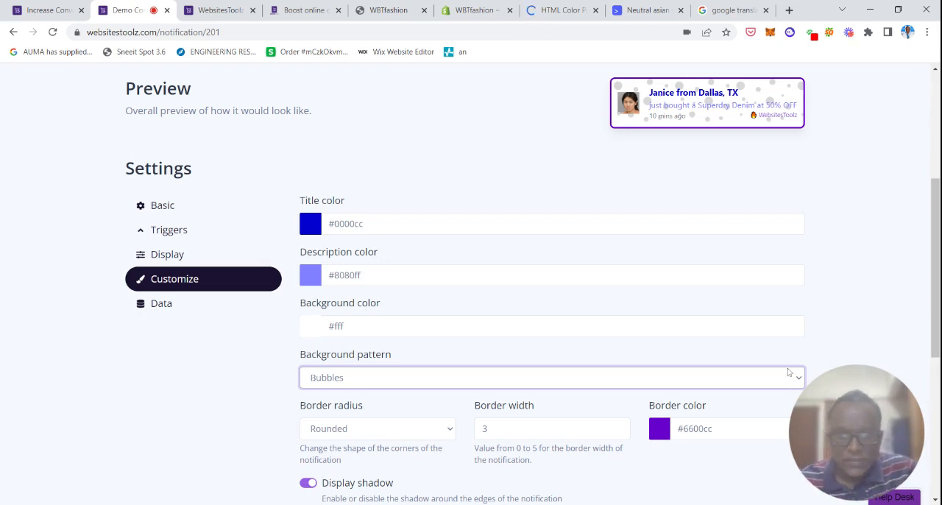
key("Down")
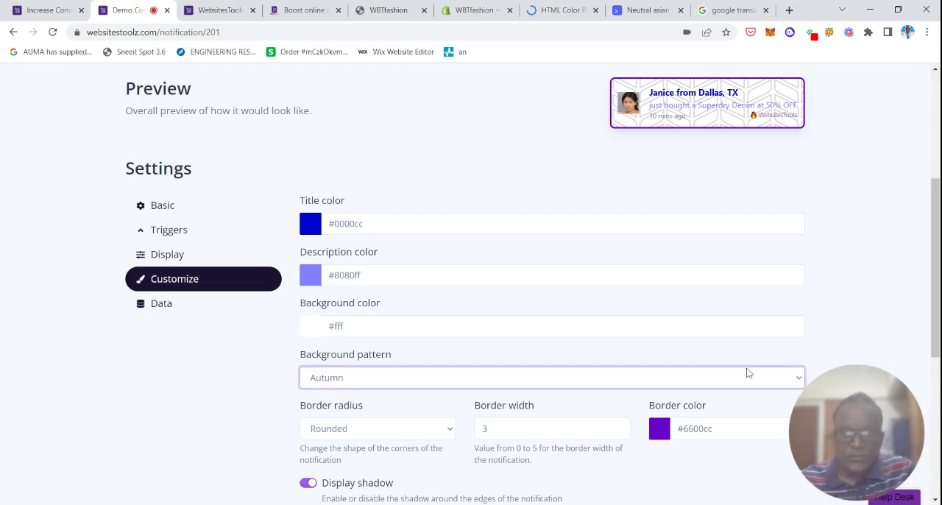
left_click(647, 246)
left_click(677, 248)
scroll(676, 248, "down", 3)
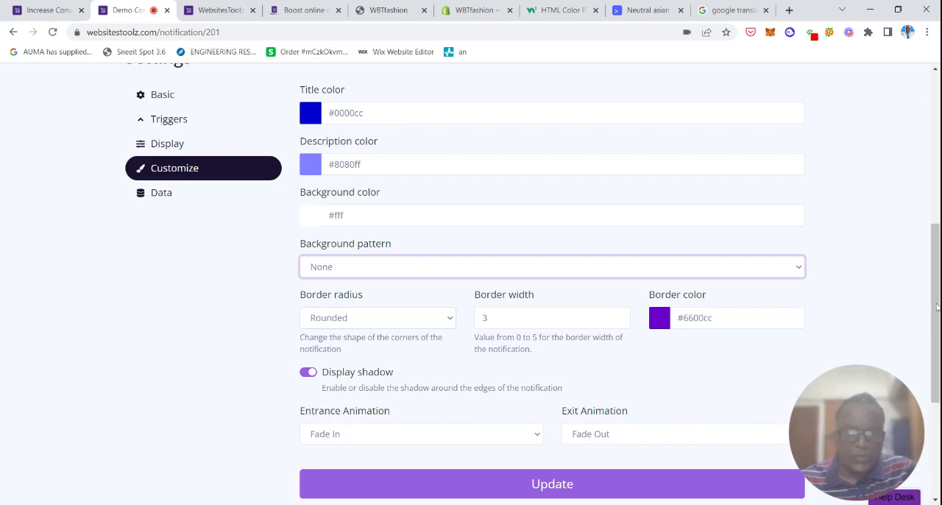
Preview the Round and Straight border radius options on the notification, and return the border radius to Rounded.
left_click(397, 482)
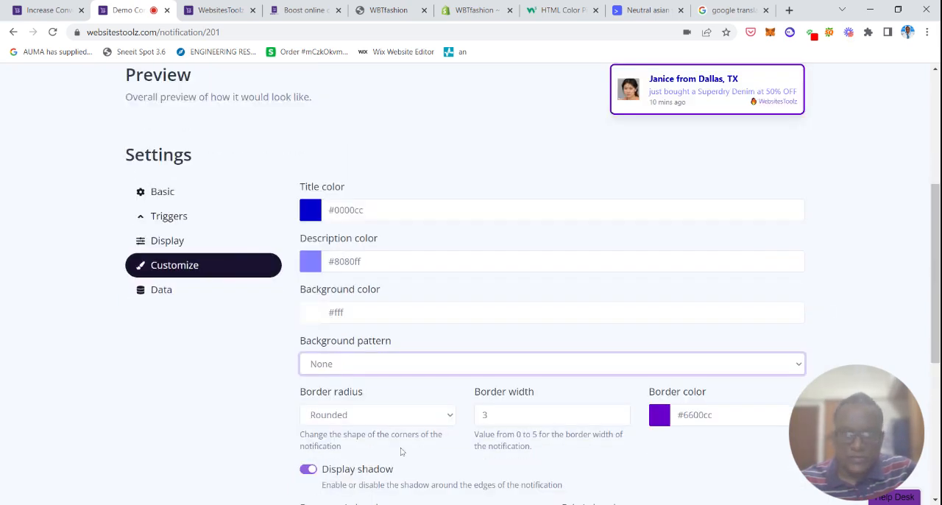
left_click(443, 415)
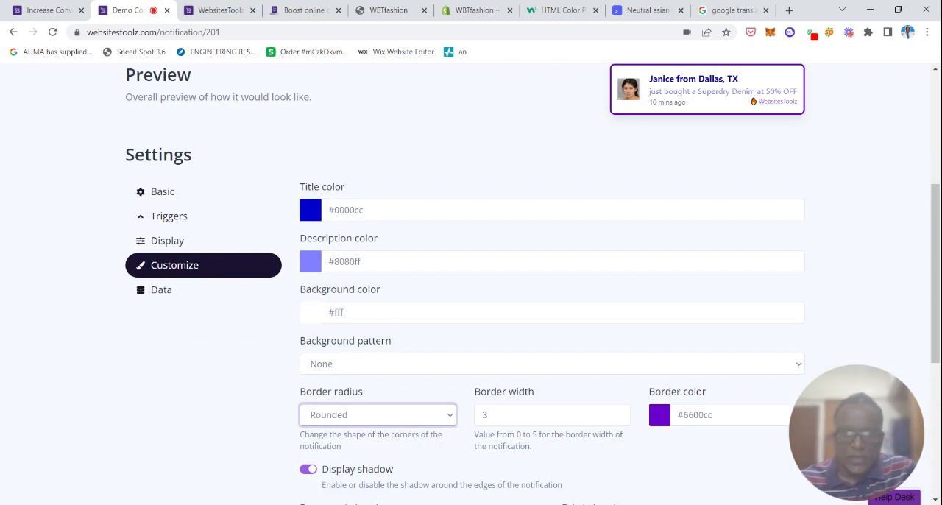
key("Up")
left_click_drag(936, 304, 937, 270)
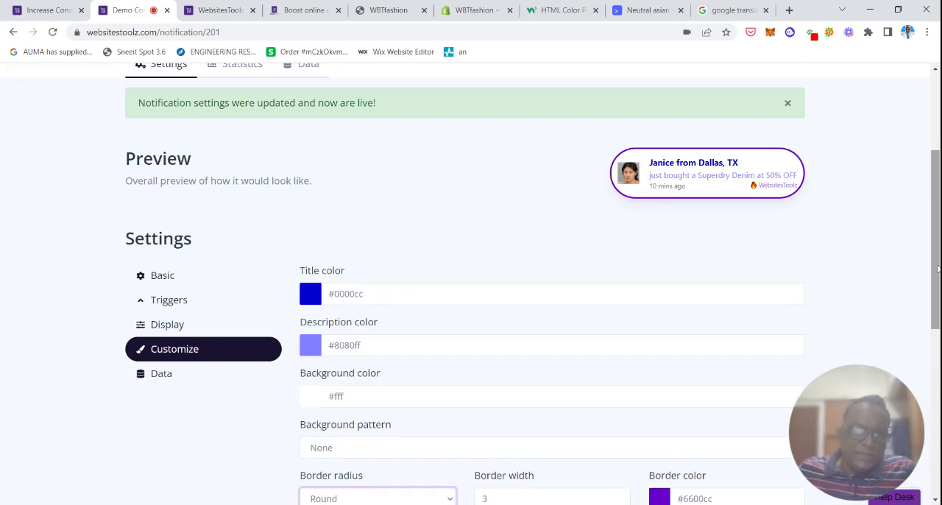
scroll(938, 270, "down", 1)
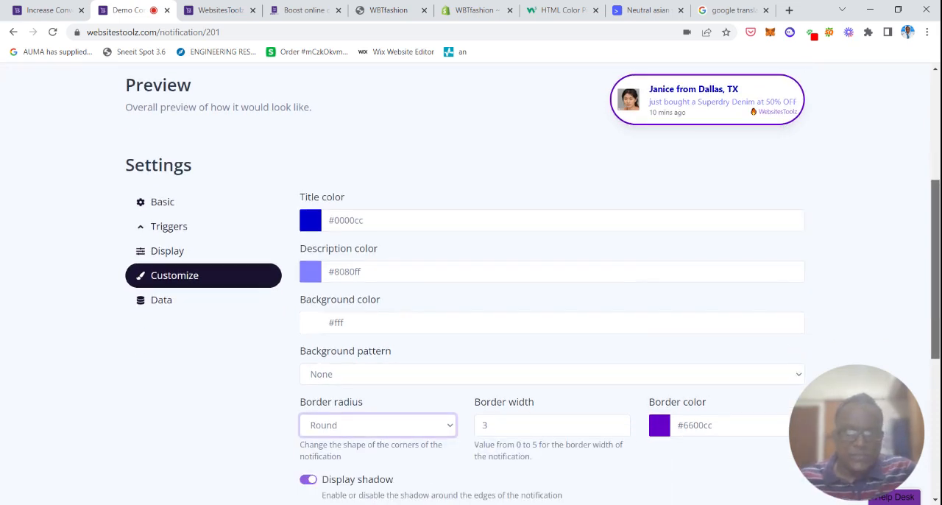
mouse_move(936, 300)
left_mouse_down()
mouse_move(936, 333)
mouse_move(937, 317)
left_mouse_up()
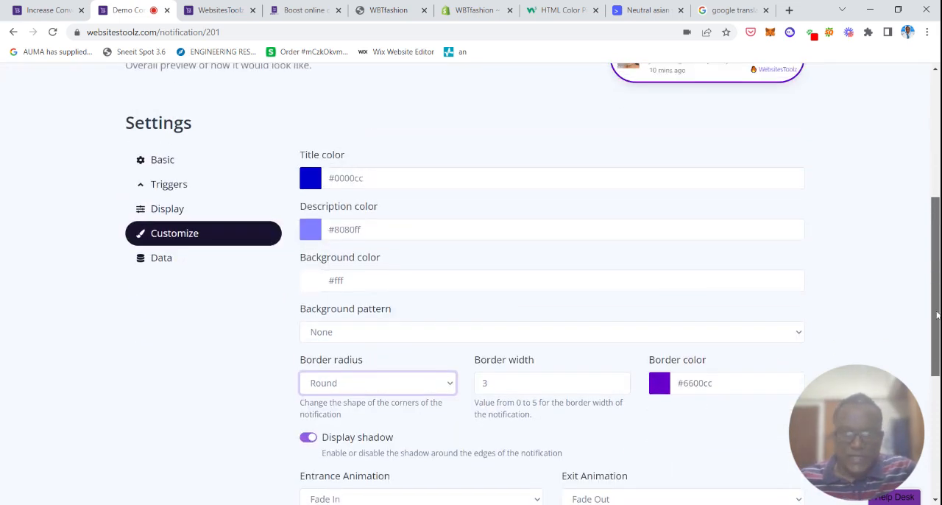
left_click(404, 403)
mouse_move(937, 257)
left_mouse_down()
mouse_move(936, 245)
mouse_move(936, 268)
left_mouse_up()
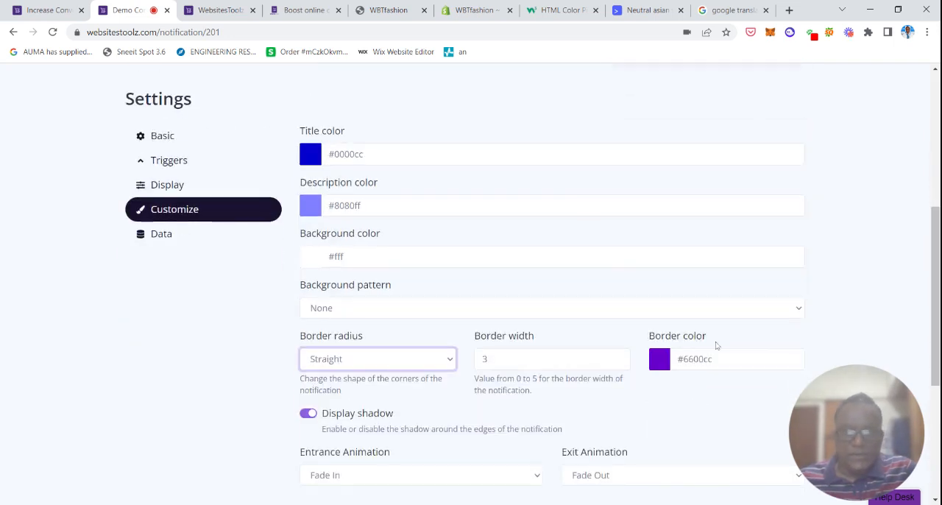
left_click(420, 389)
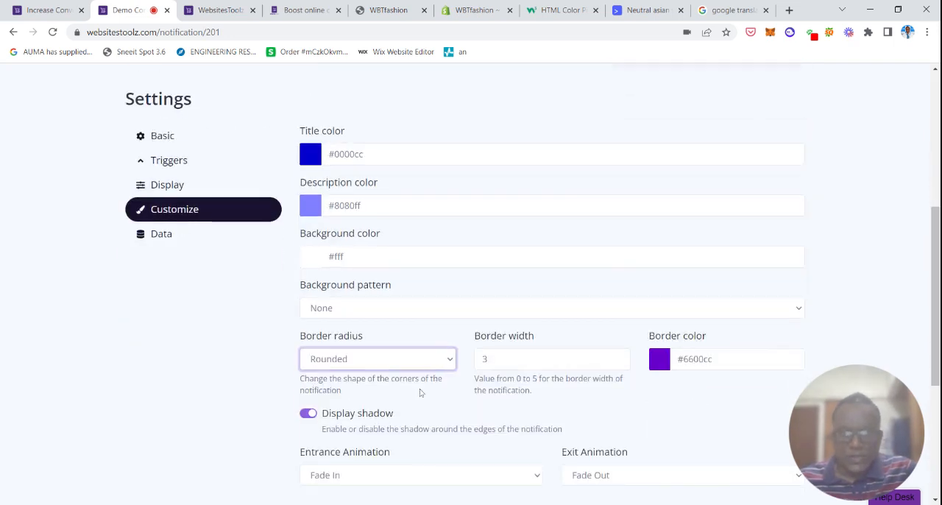
Check the animation choices, keep Fade In for entrance and Fade Out for exit, and save the customization settings.
left_click_drag(935, 287, 934, 312)
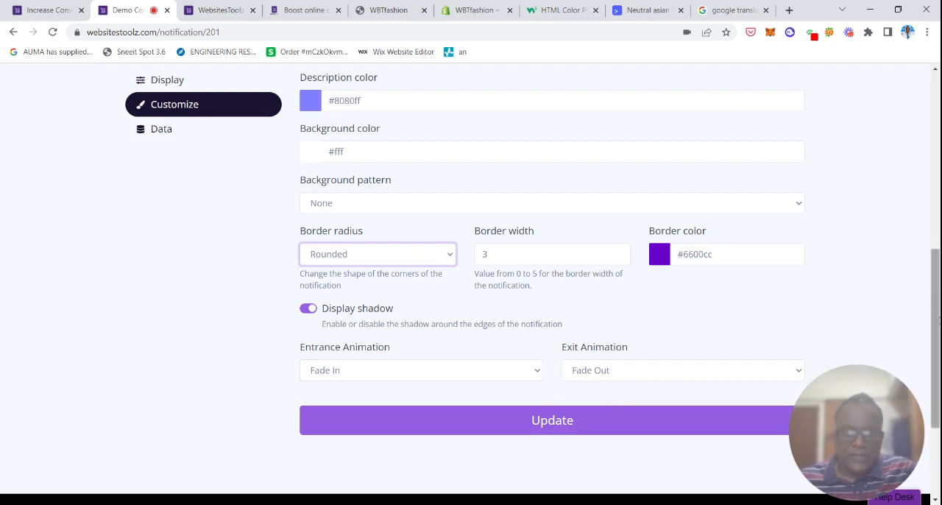
scroll(502, 380, "down", 2)
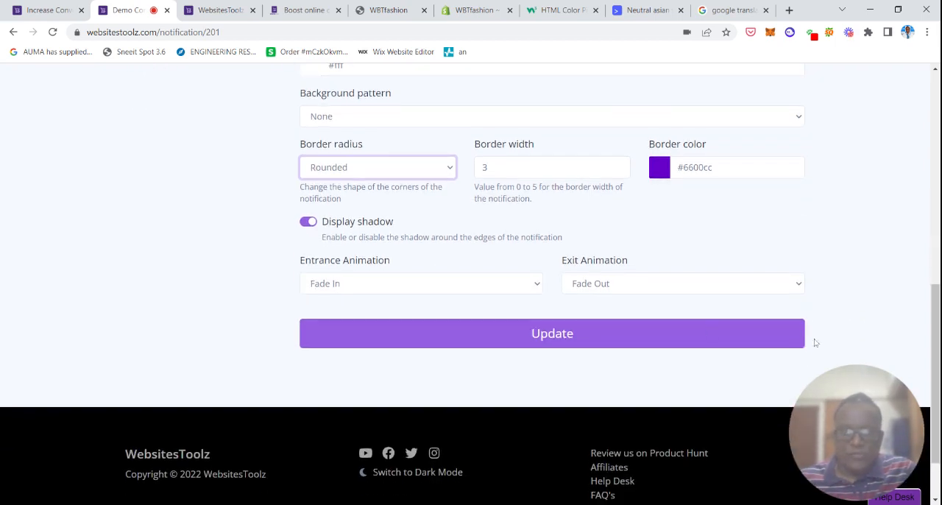
left_click(533, 290)
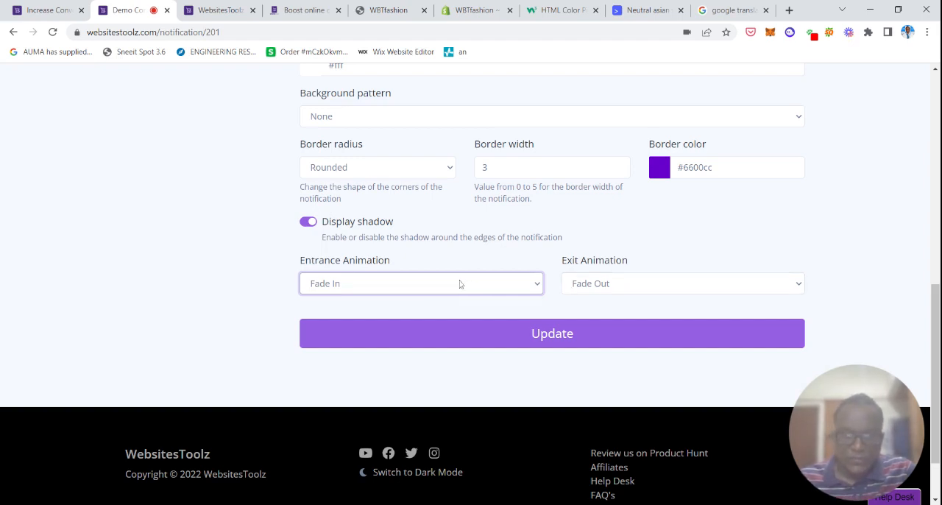
left_click(648, 285)
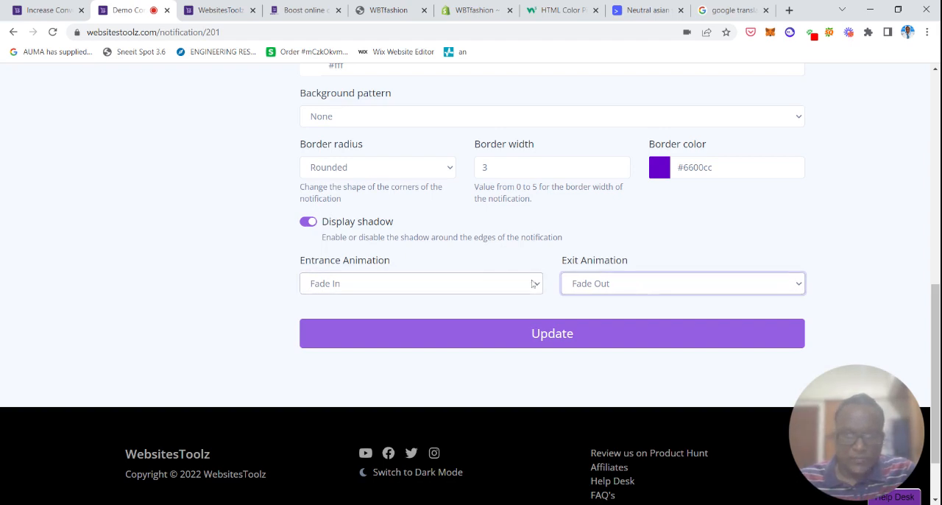
left_click(876, 278)
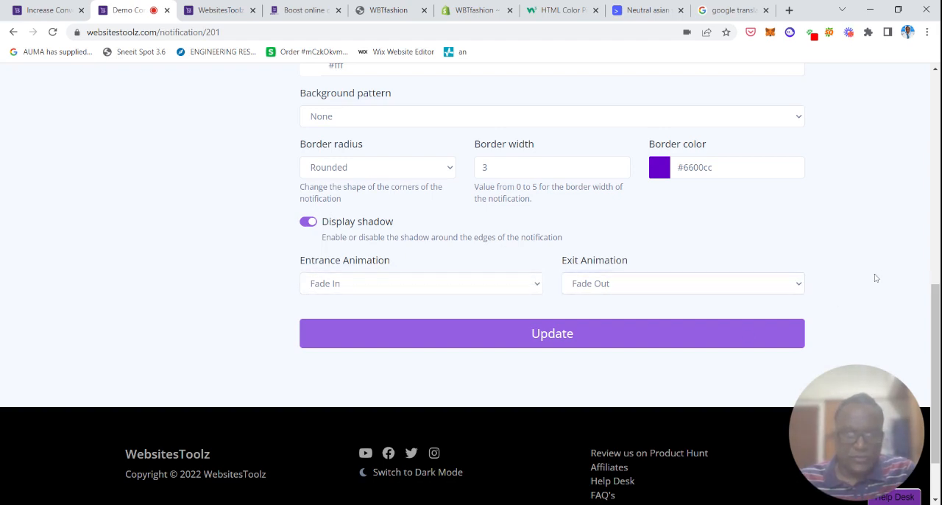
left_click(561, 336)
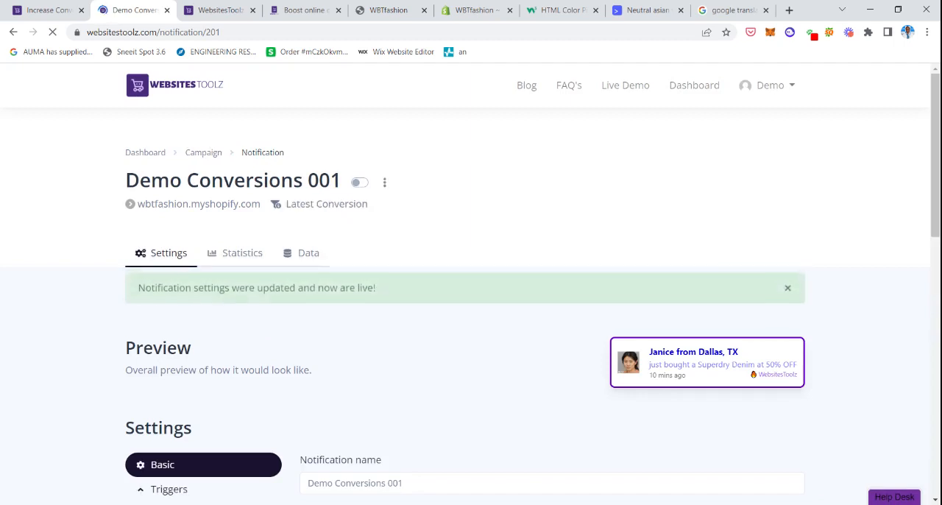
In the notification's Basic settings, copy the whole Conversion Description text "just bought a Superdry Denim at 50% OFF".
scroll(471, 294, "down", 2)
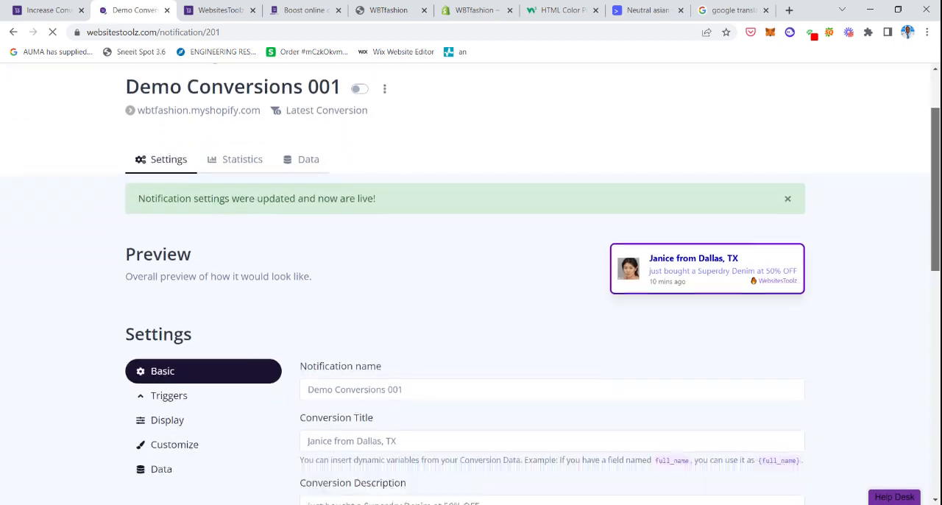
scroll(471, 294, "down", 2)
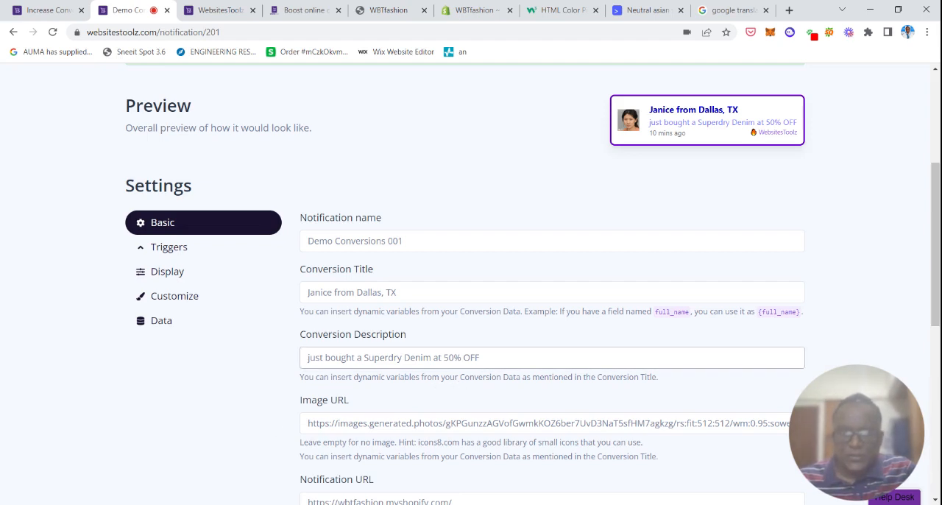
left_click_drag(482, 357, 295, 351)
key("ctrl+c")
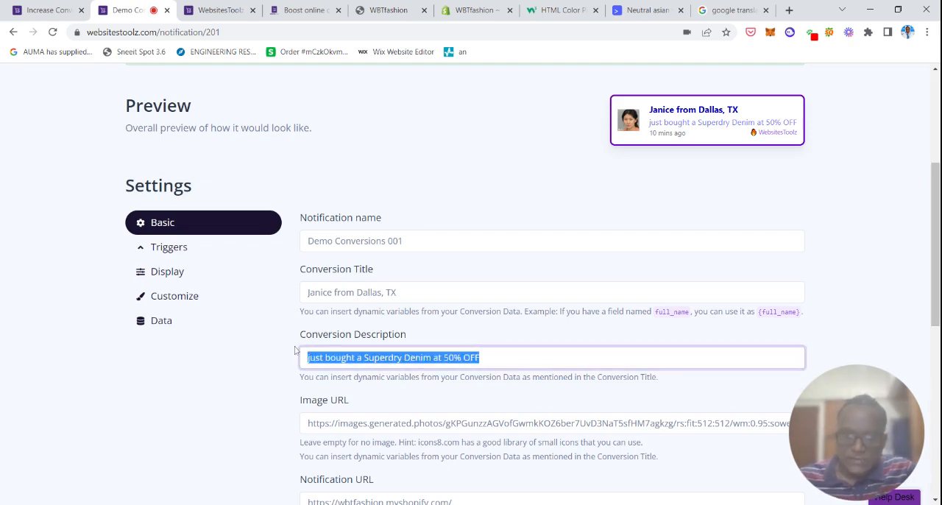
Switch to the Google Translate page and set the translation from English to French.
left_click(733, 11)
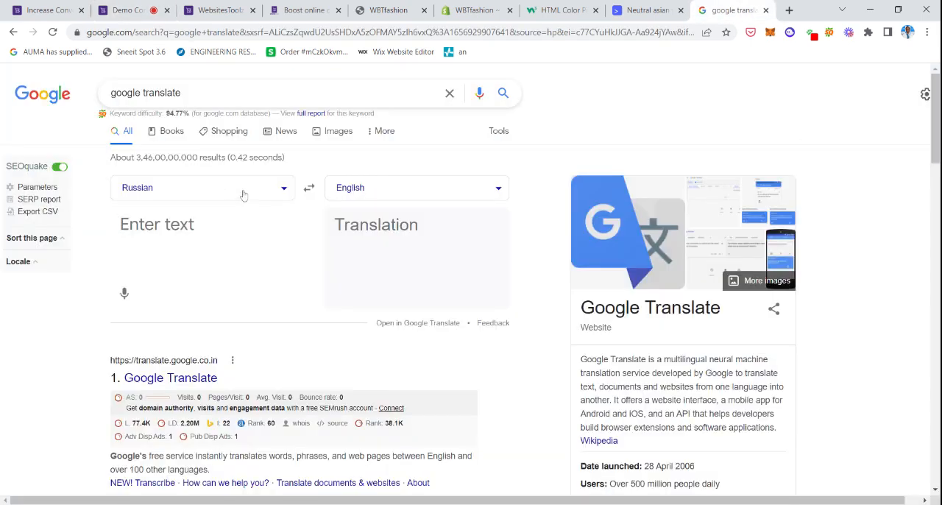
left_click(272, 190)
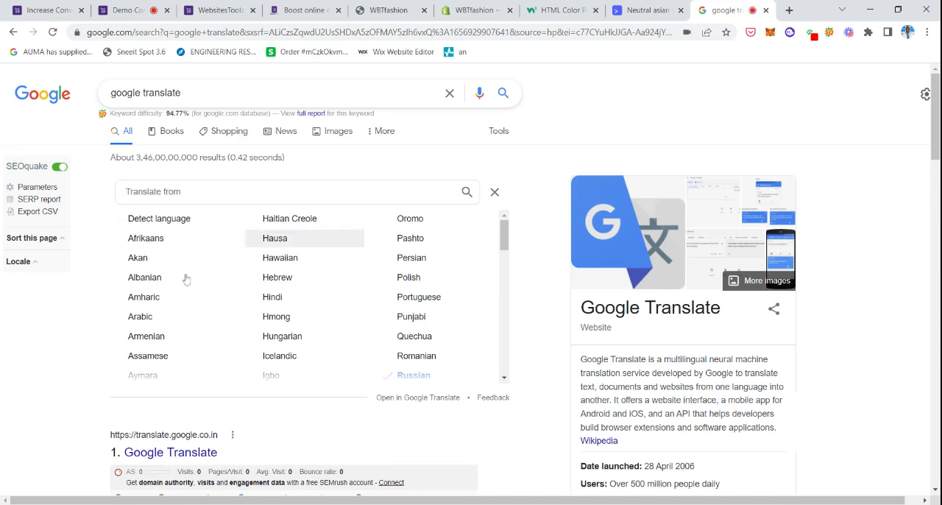
left_click_drag(503, 239, 495, 329)
left_click(156, 292)
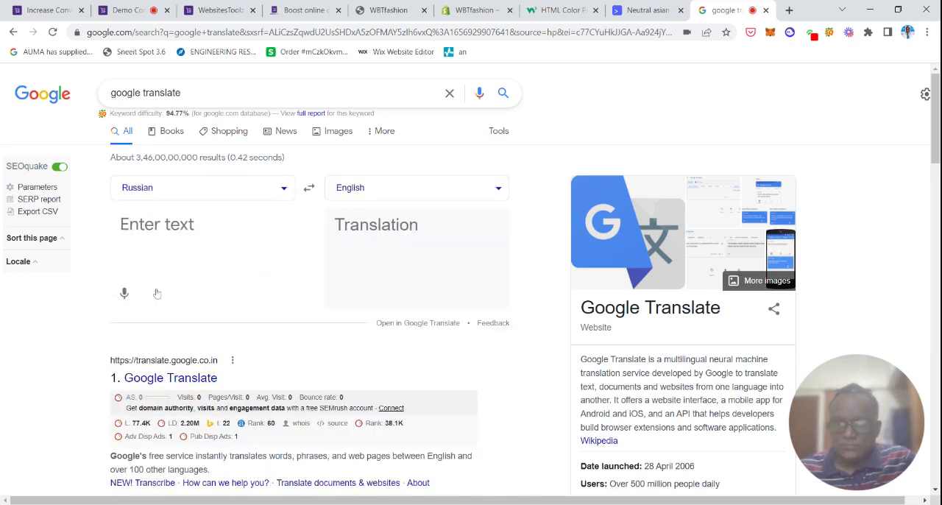
left_click(410, 193)
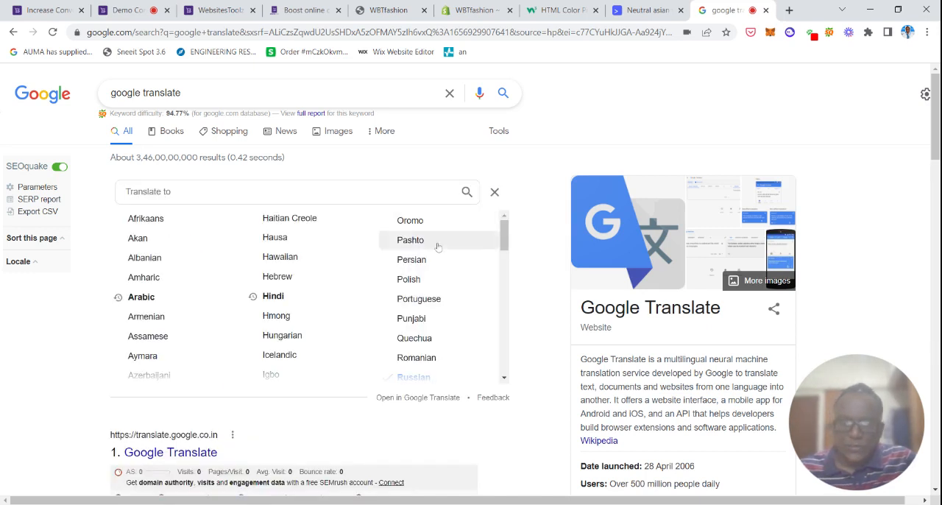
left_click_drag(506, 243, 496, 340)
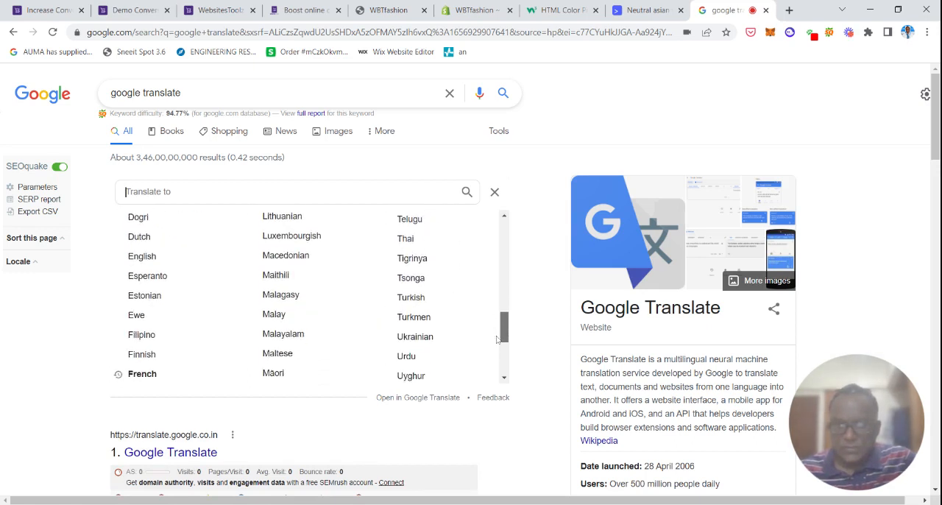
scroll(496, 339, "down", 2)
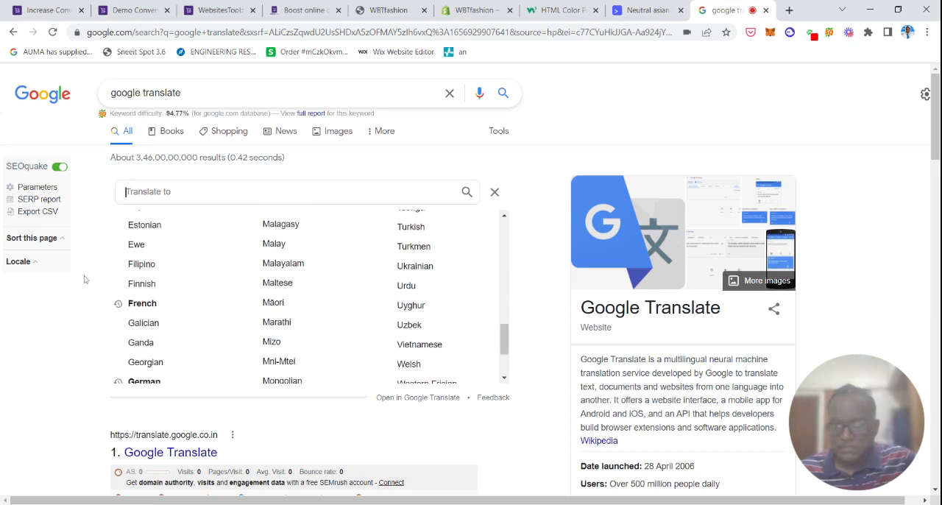
left_click(155, 304)
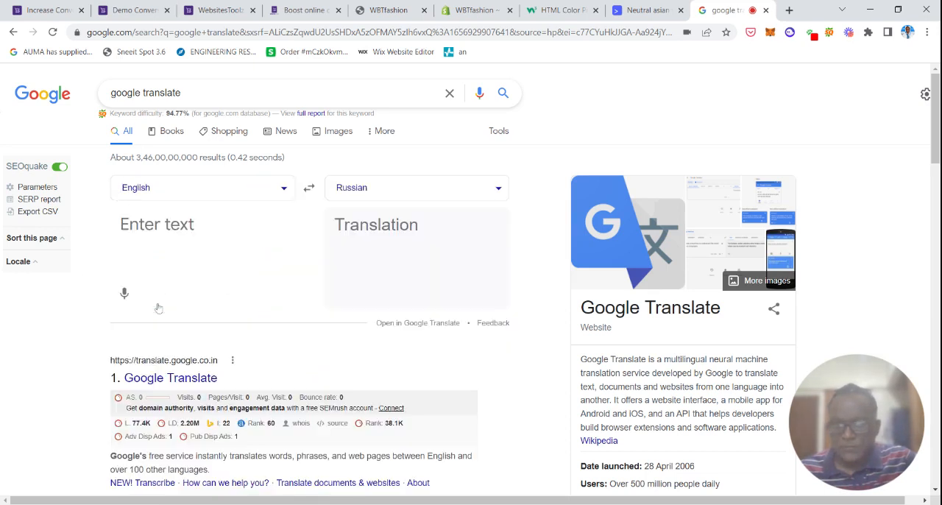
Translate the pasted text "just bought a Superdry Denim at 50% OFF" and copy the French translation.
left_click(187, 250)
key("ctrl+v")
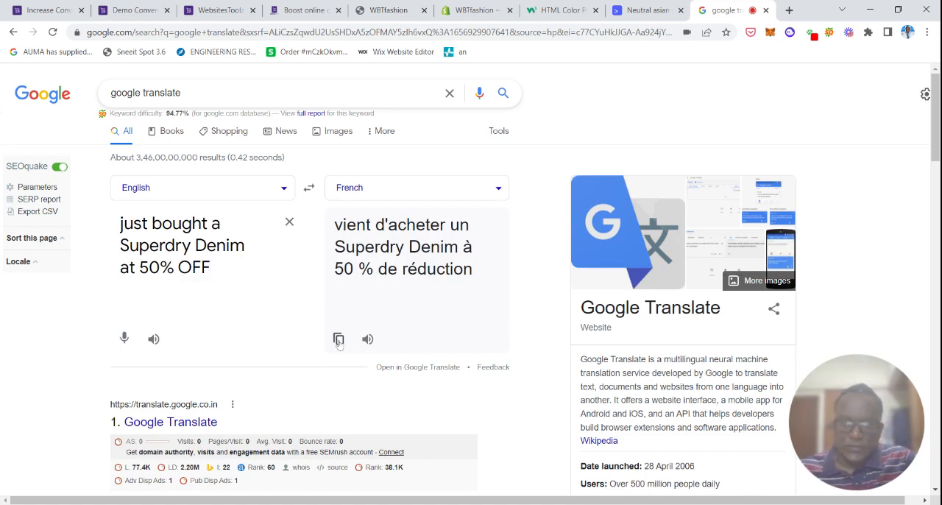
left_click(338, 340)
Back in the WebsitesToolz notification, replace the Conversion Description with "vient d'acheter un Superdry Denim à 50 % de réduction" and save the settings.
left_click(124, 6)
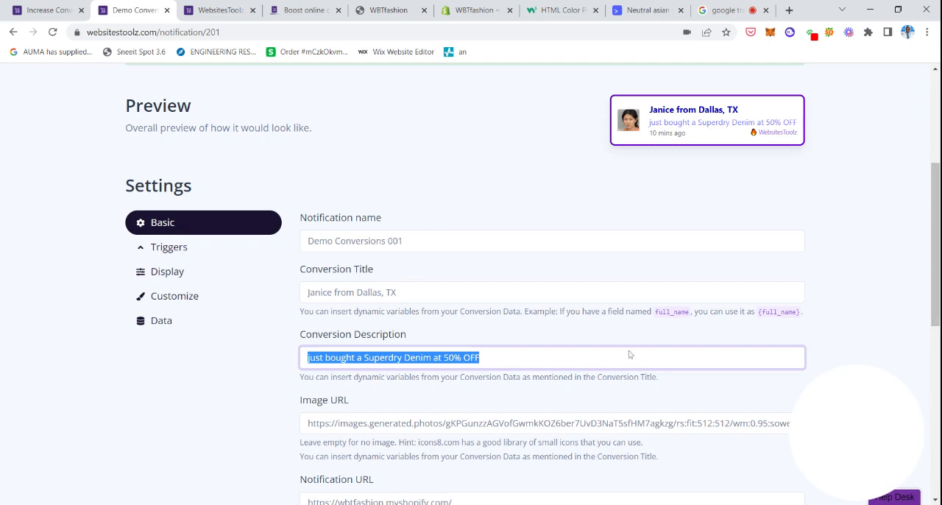
key("ctrl+v")
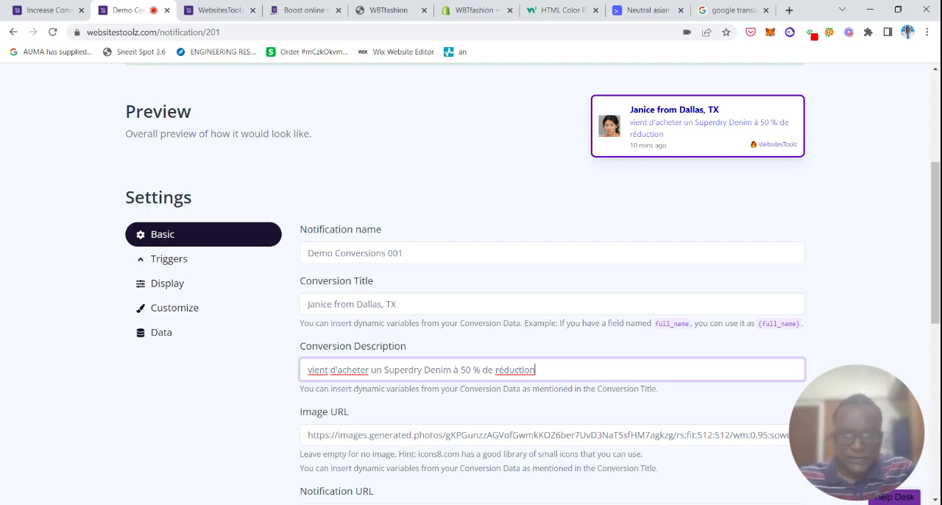
scroll(559, 303, "down", 6)
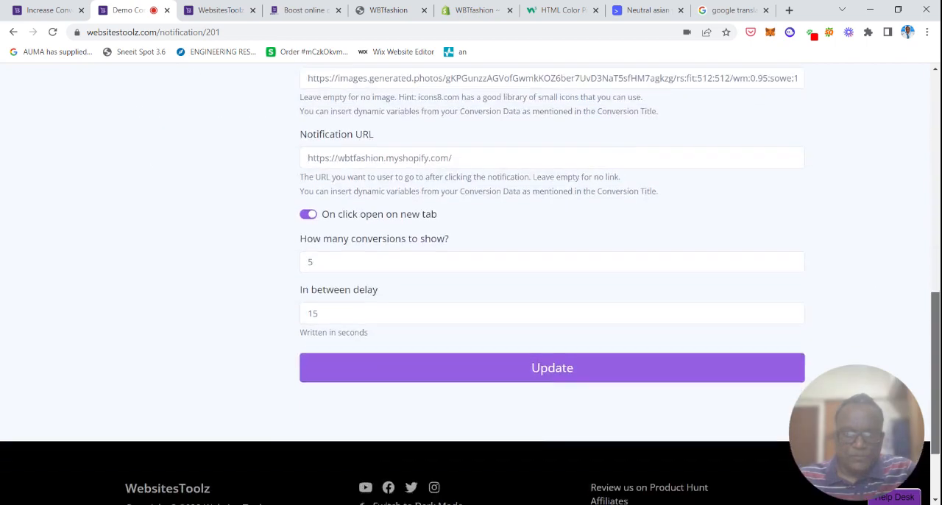
left_click(559, 301)
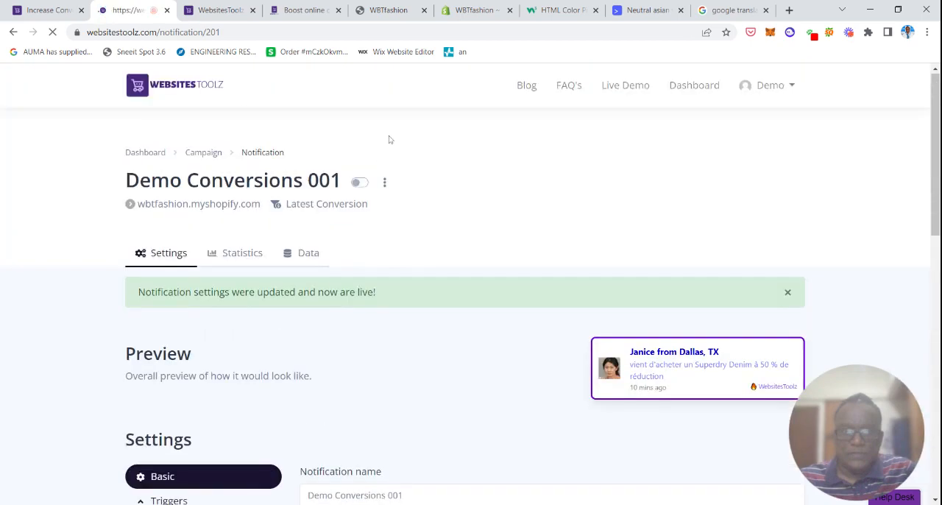
Activate the Demo Conversions 001 notification and look over its preview and Basic settings.
left_click(360, 183)
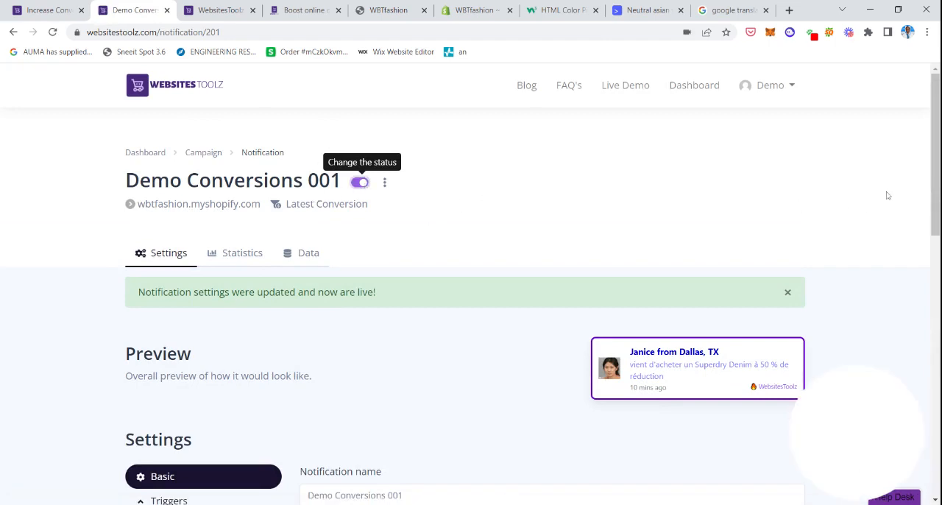
left_click_drag(936, 131, 937, 208)
scroll(431, 112, "up", 2)
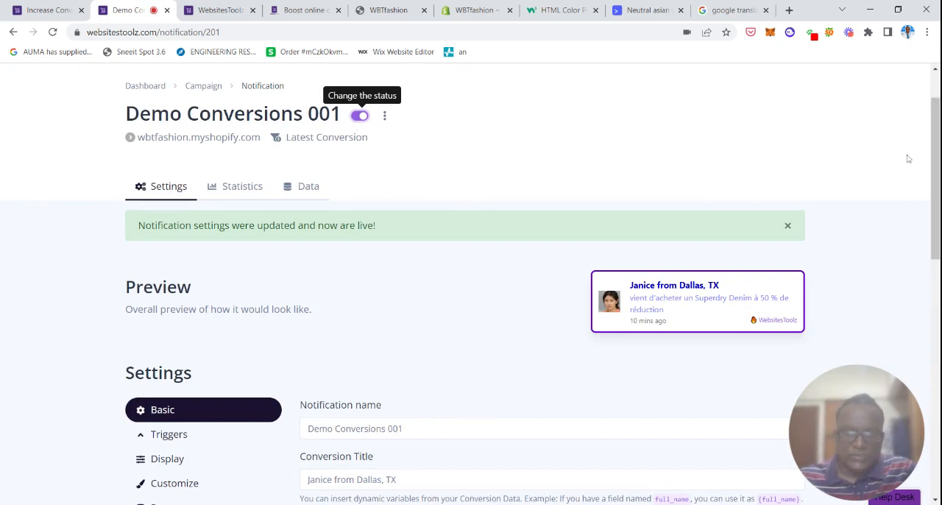
scroll(688, 260, "down", 3)
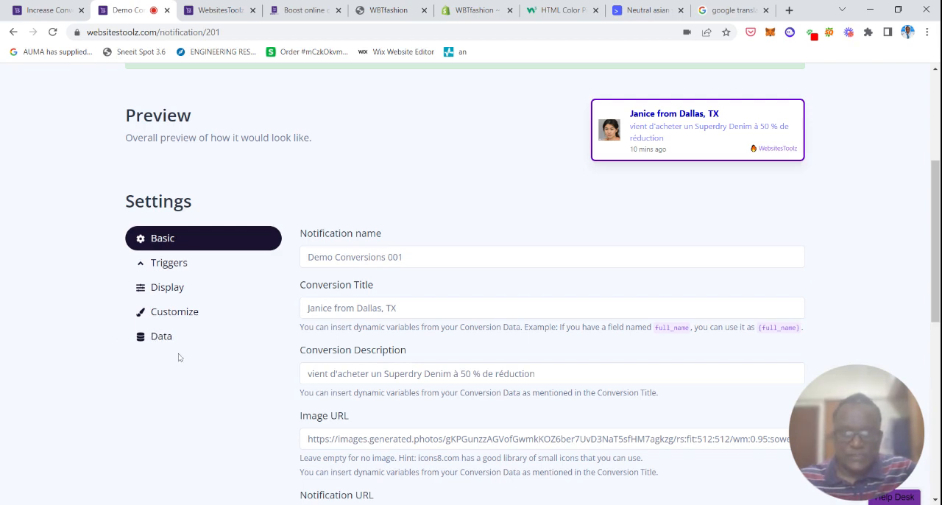
scroll(327, 350, "up", 3)
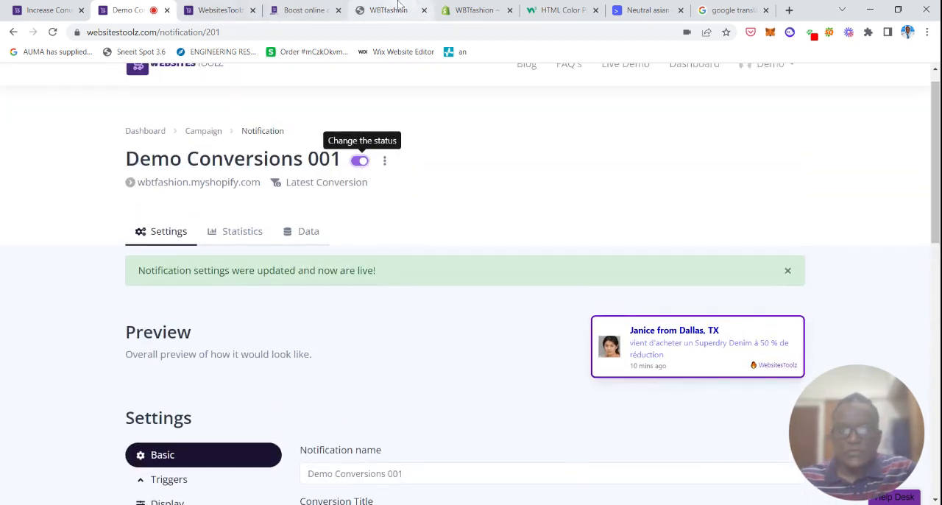
Switch to the WBTfashion storefront home page and dismiss the Shopify store preview bar.
left_click(457, 8)
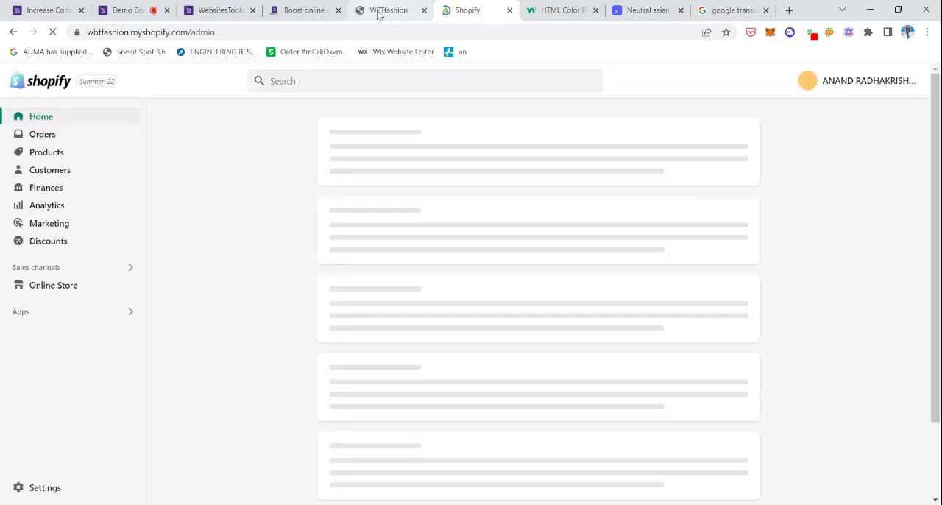
left_click(377, 11)
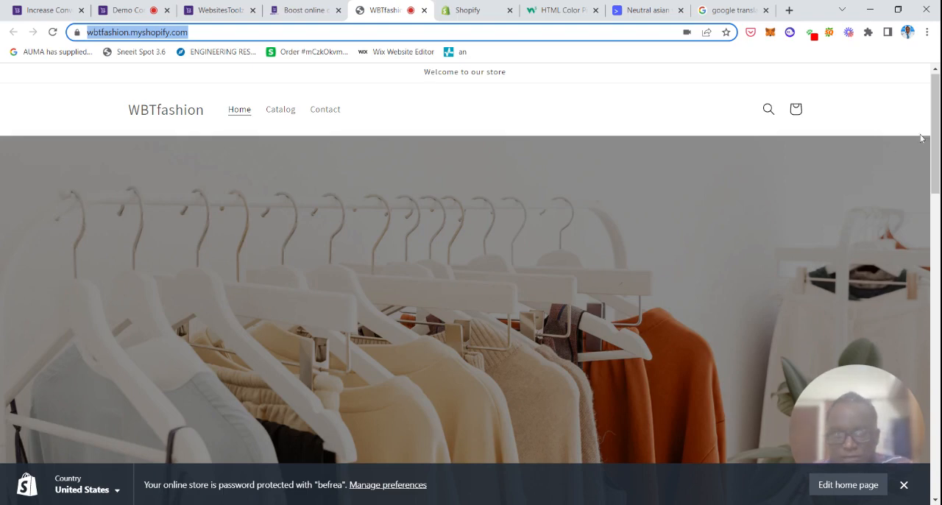
left_click_drag(935, 140, 935, 447)
left_click(905, 489)
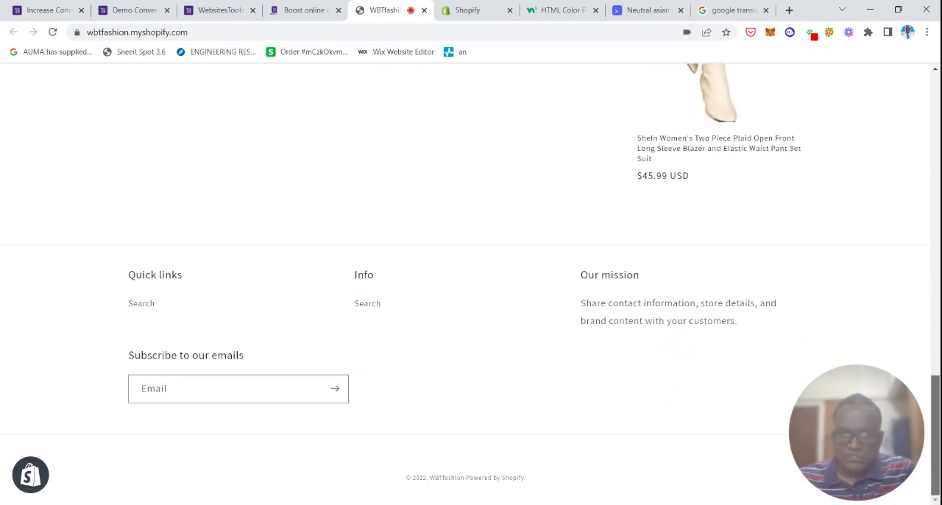
Reload the WBTfashion home page and check how the live conversion notification appears among the products.
left_click_drag(935, 447, 935, 145)
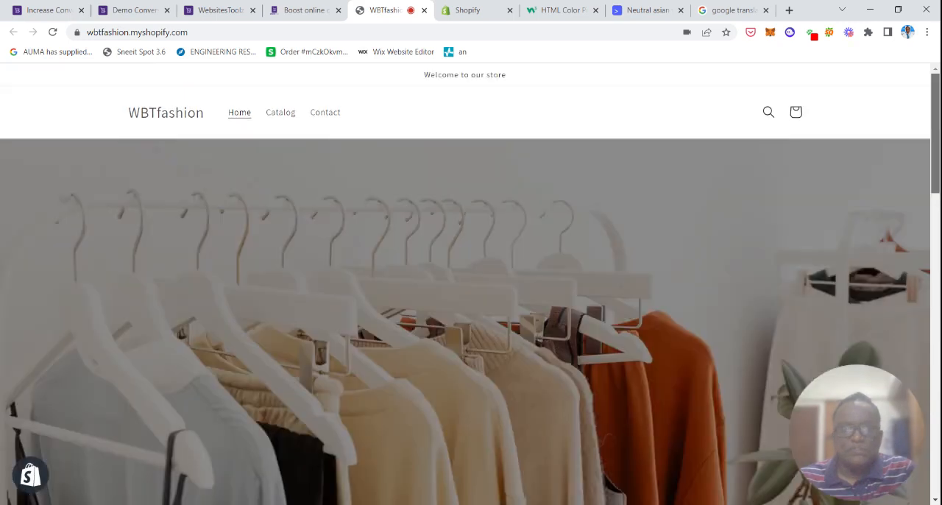
left_click(53, 33)
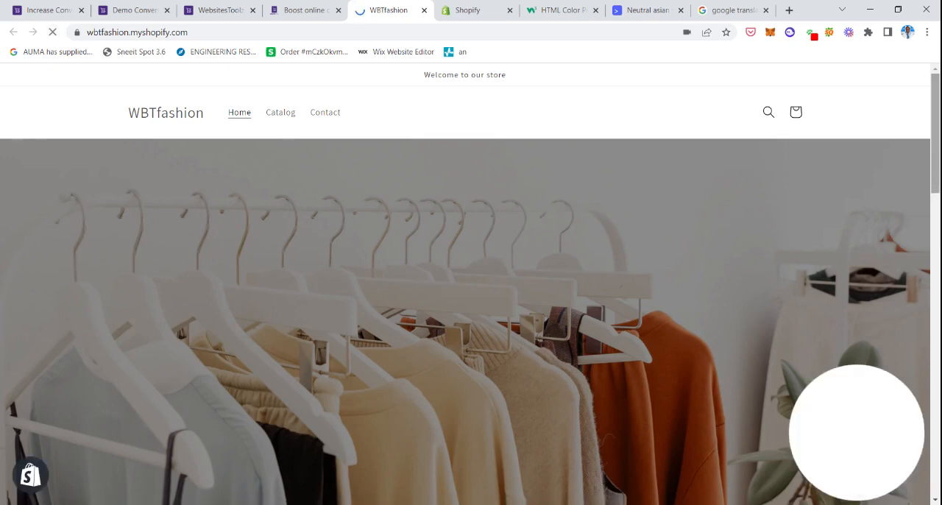
left_click_drag(939, 152, 937, 352)
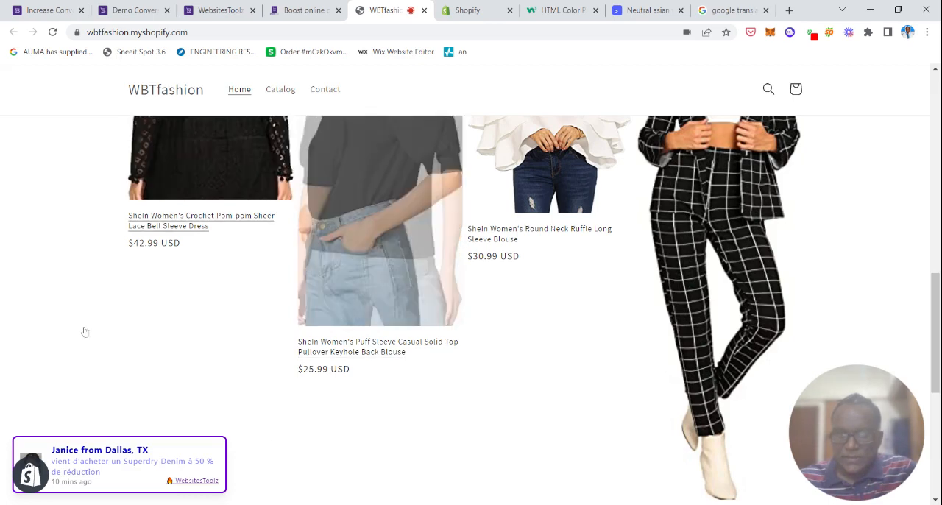
Back in the Demo Conversions 001 notification, set the Display Position to Middle Left and save the update.
left_click(134, 12)
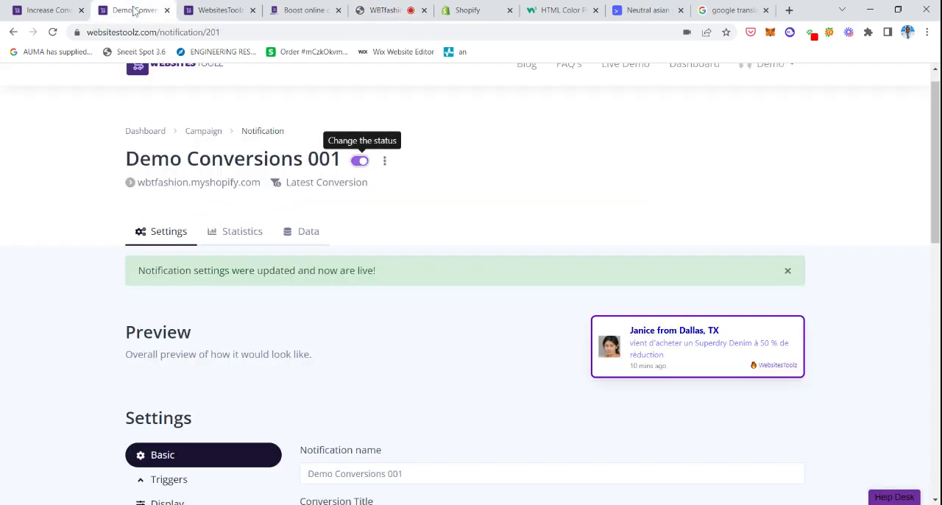
scroll(780, 342, "down", 4)
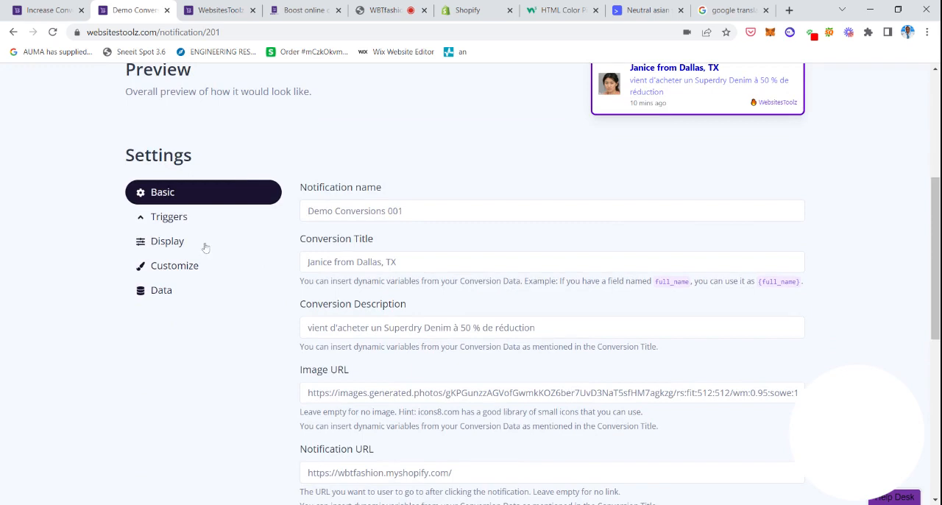
left_click(155, 244)
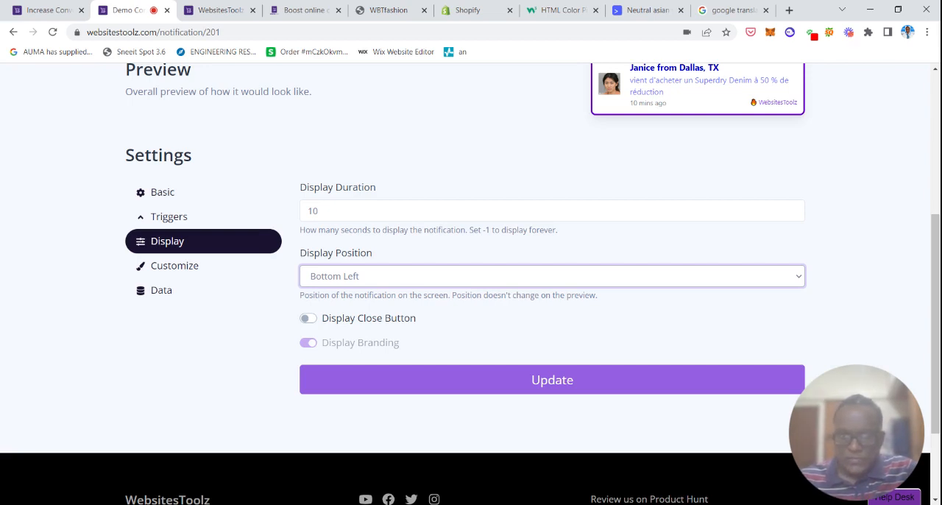
left_click(482, 336)
left_click(497, 374)
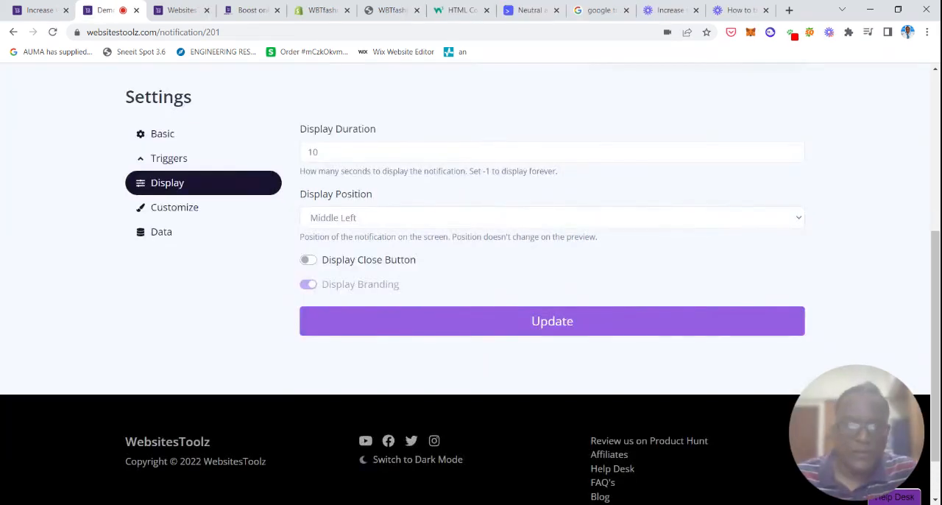
left_click(582, 316)
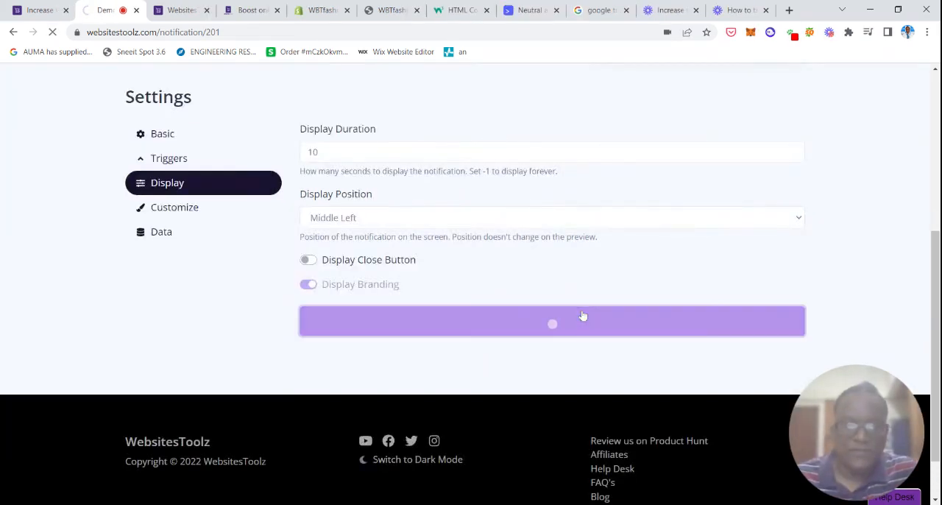
Open the online store from the Shopify admin and check the notification's position over the featured products on the home page.
left_click(323, 11)
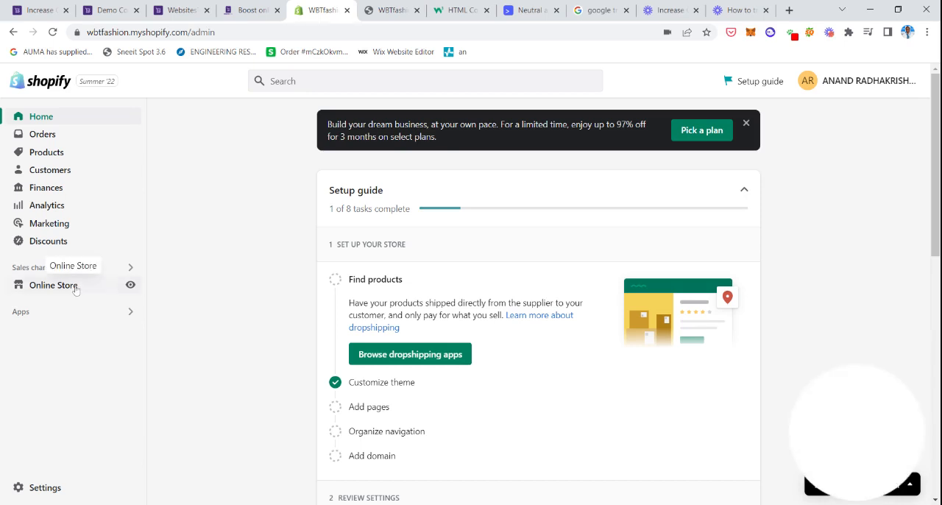
left_click(131, 285)
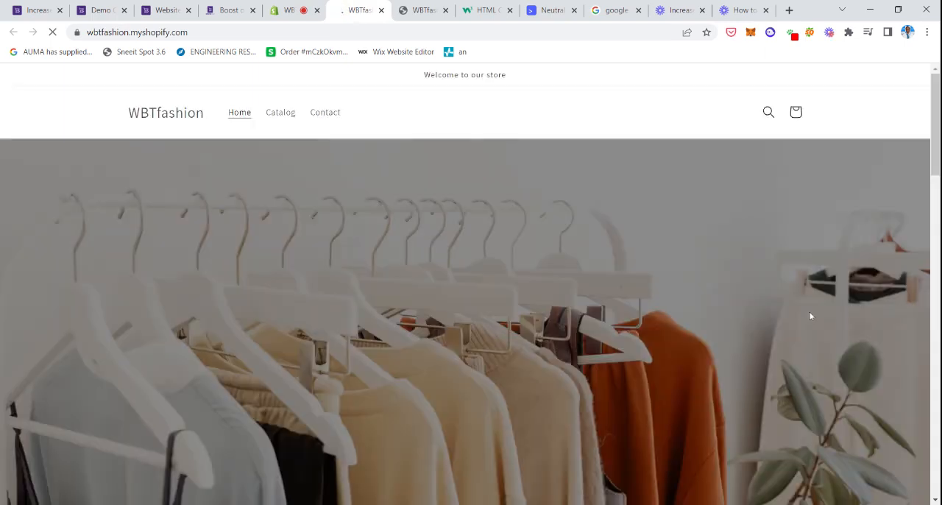
scroll(471, 284, "down", 2)
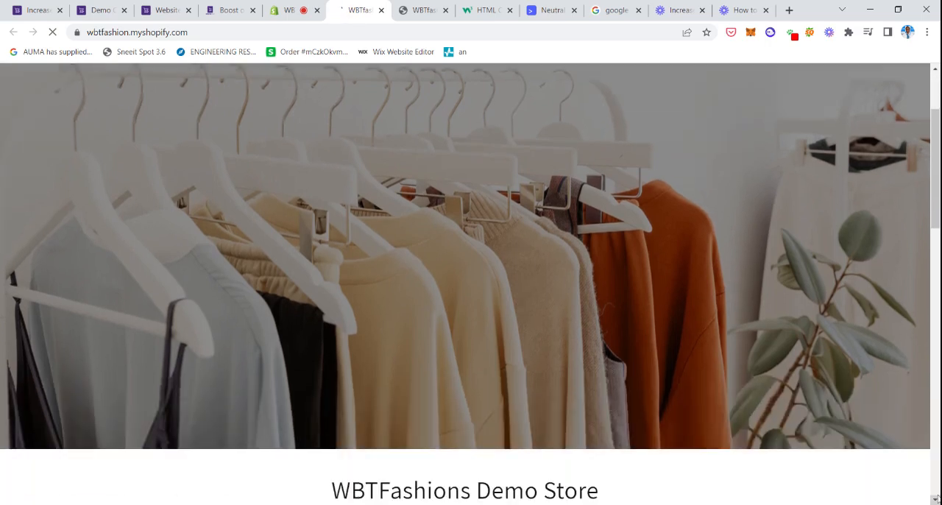
left_click(936, 500)
left_click(936, 500)
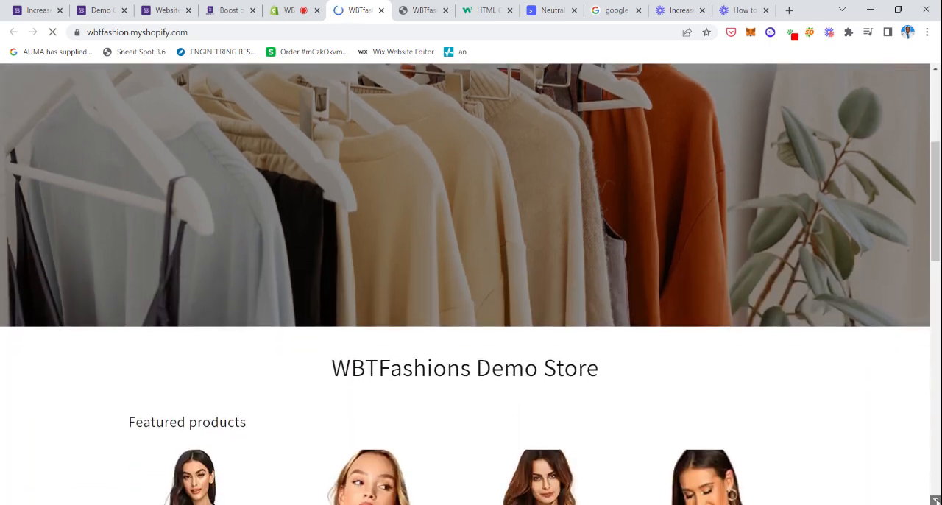
left_click(936, 500)
left_click(935, 500)
left_click(936, 500)
left_click(936, 501)
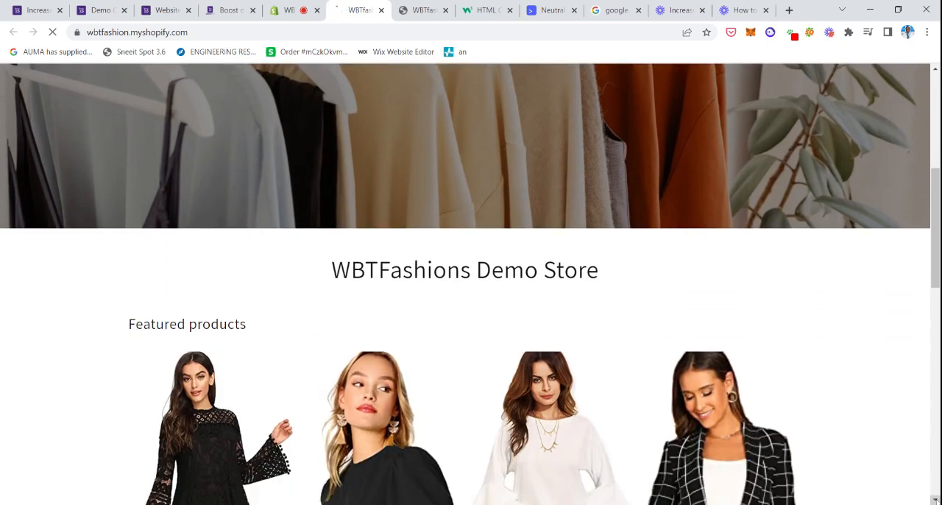
left_click(936, 500)
left_click(936, 501)
left_click(936, 501)
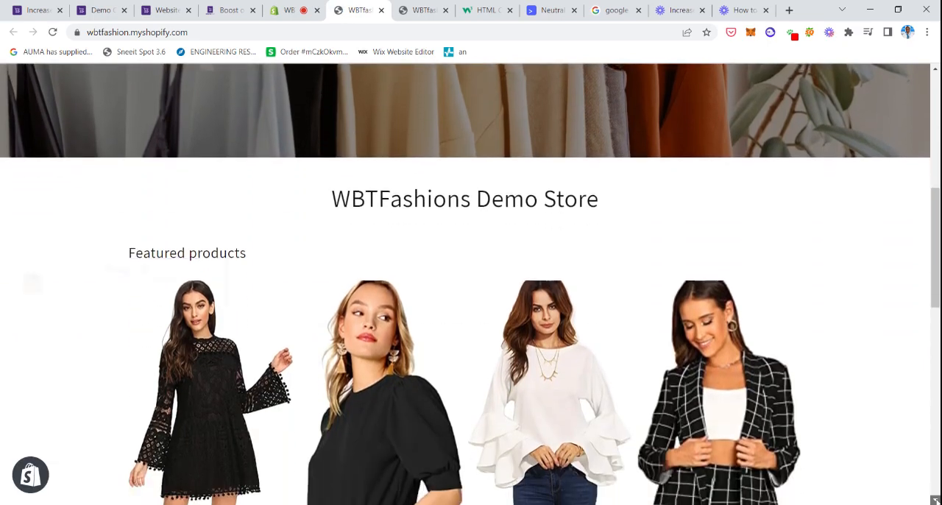
scroll(360, 360, "down", 3)
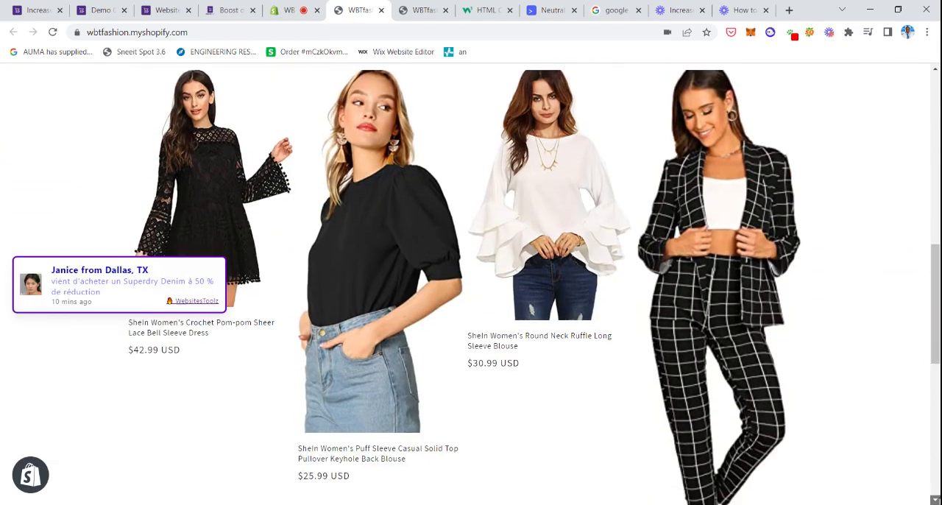